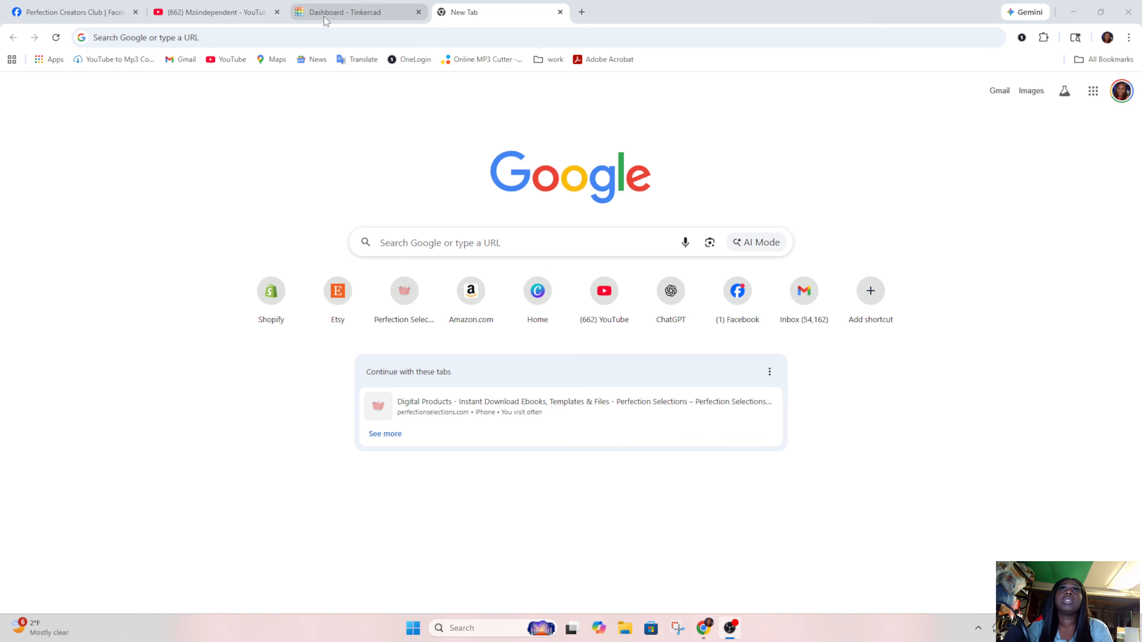
- View the Perfection Creators Club group page on Facebook
{"action": "left_click", "coordinate": [79, 10]}
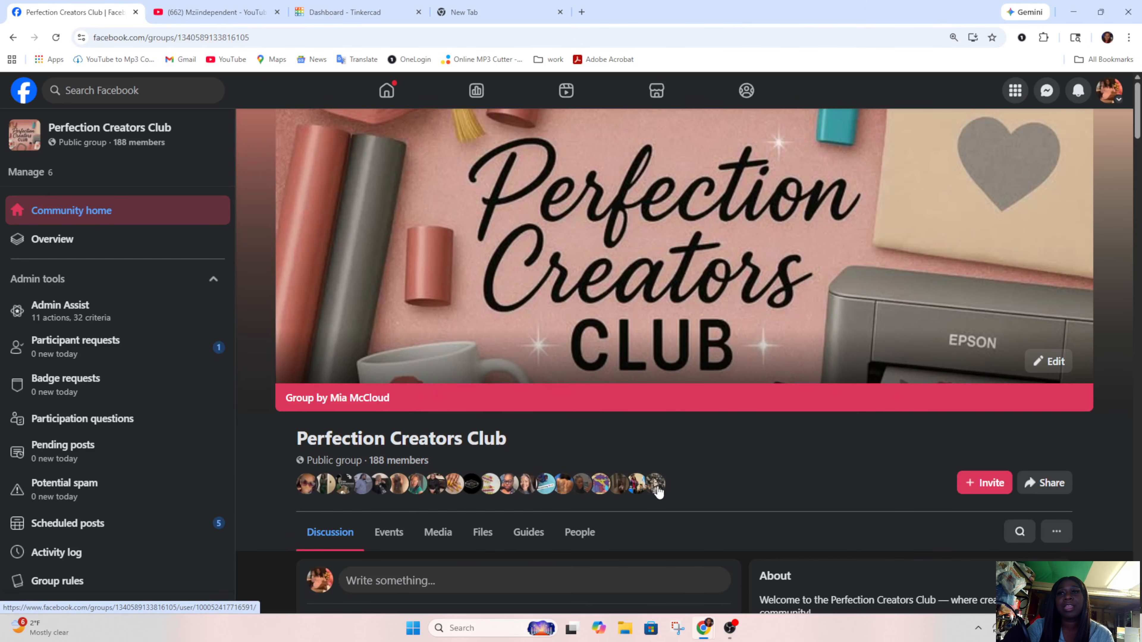
{"action": "mouse_move", "coordinate": [655, 489]}
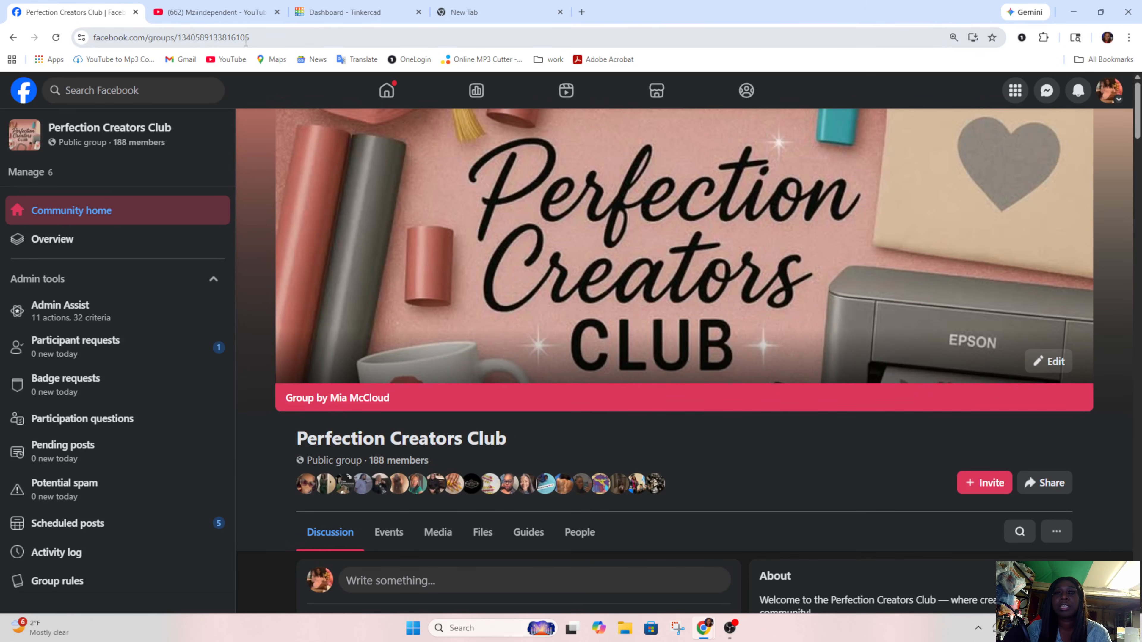
- Go to the Perfection Selections store and open its Digital Downloads collection
{"action": "left_click", "coordinate": [472, 5]}
{"action": "left_click", "coordinate": [459, 37]}
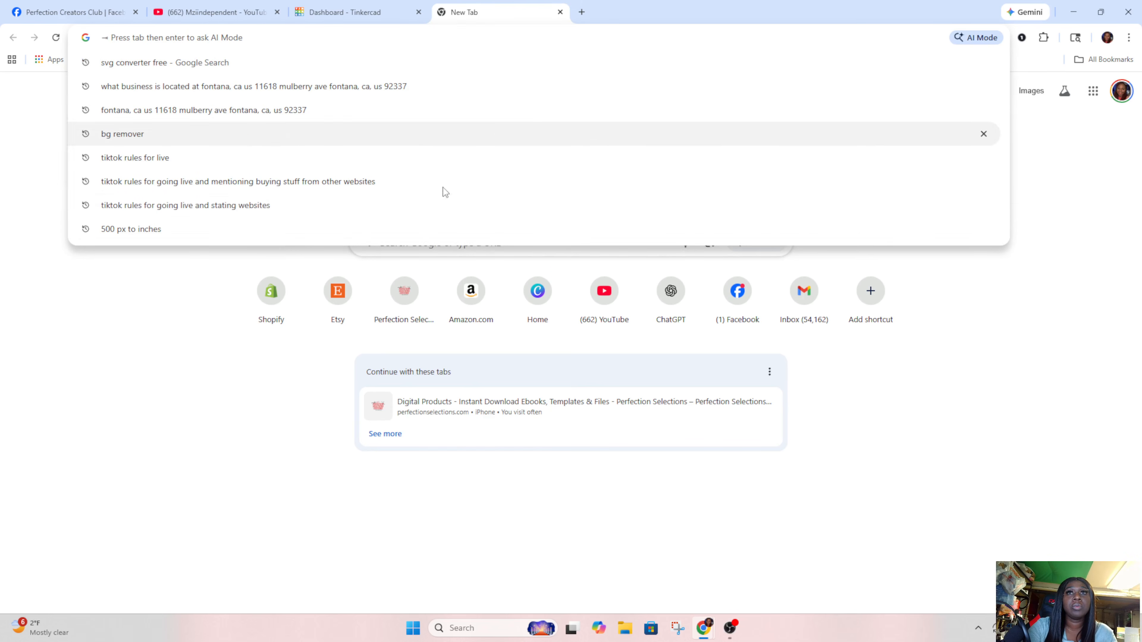
{"action": "left_click", "coordinate": [411, 304]}
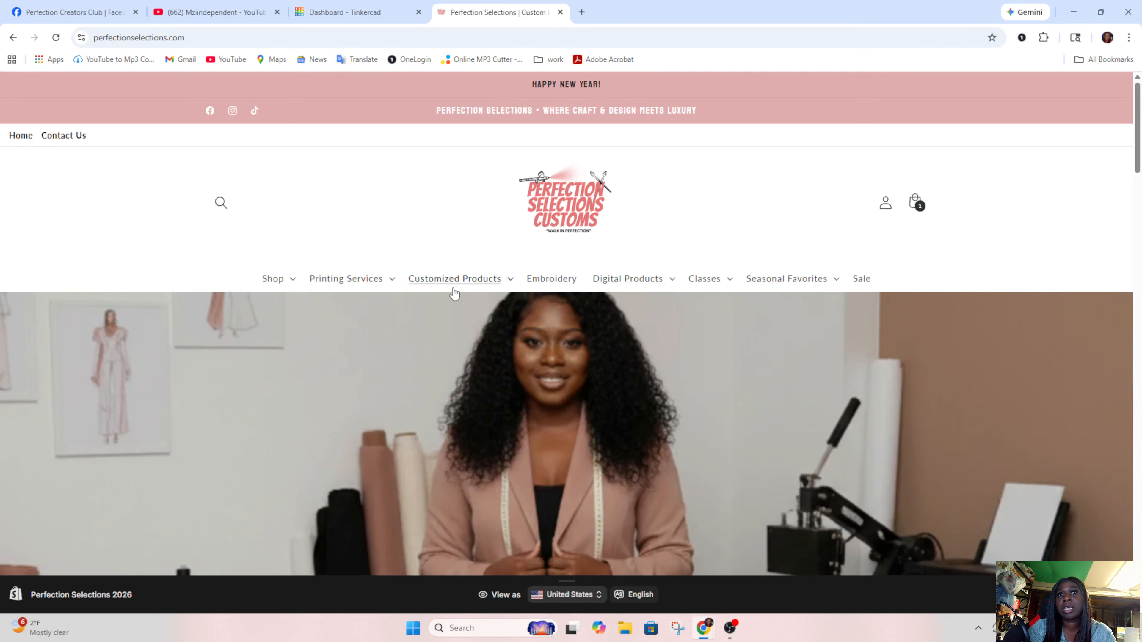
{"action": "left_click", "coordinate": [637, 288]}
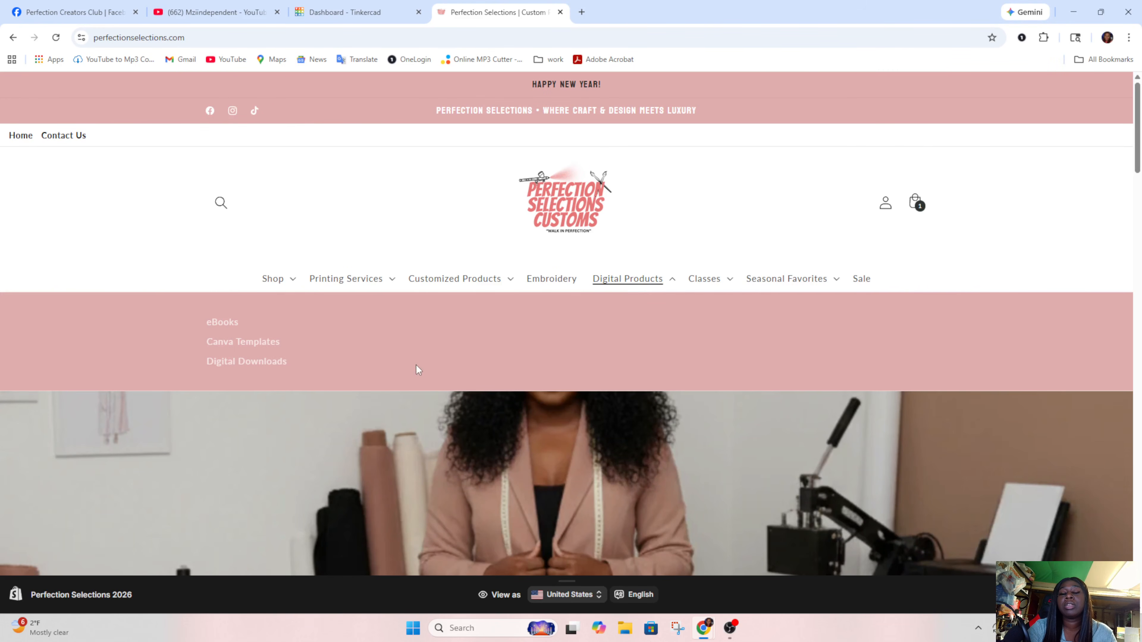
{"action": "left_click", "coordinate": [278, 368]}
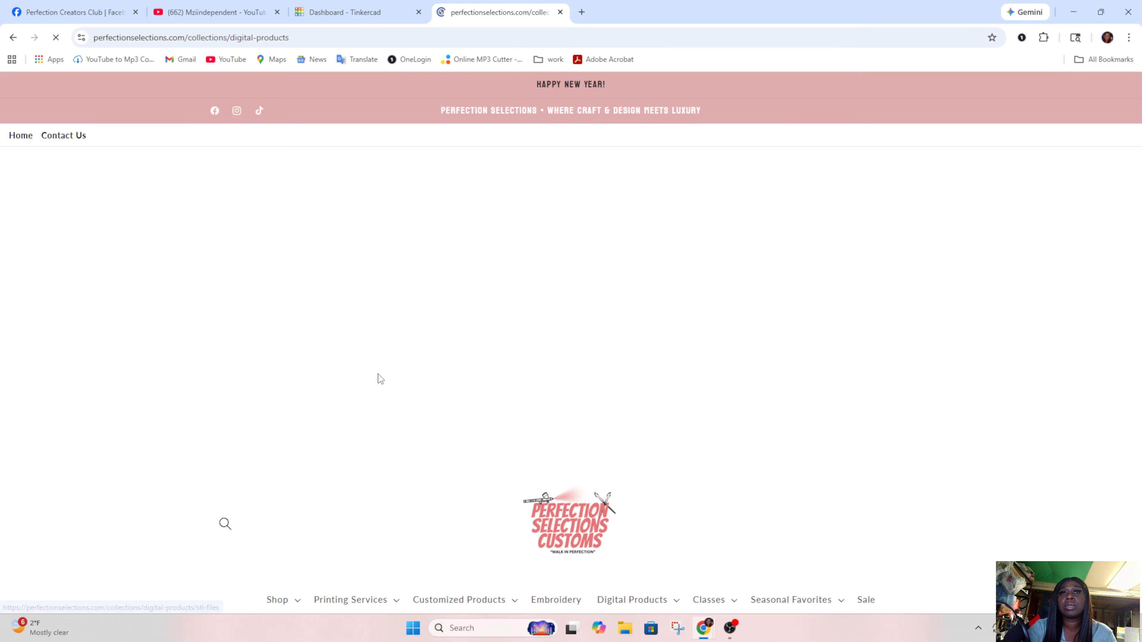
- Open the 3D Blank Cuban Chain STL File product and read through its description
{"action": "scroll", "coordinate": [582, 378], "scroll_direction": "down", "scroll_amount": 5}
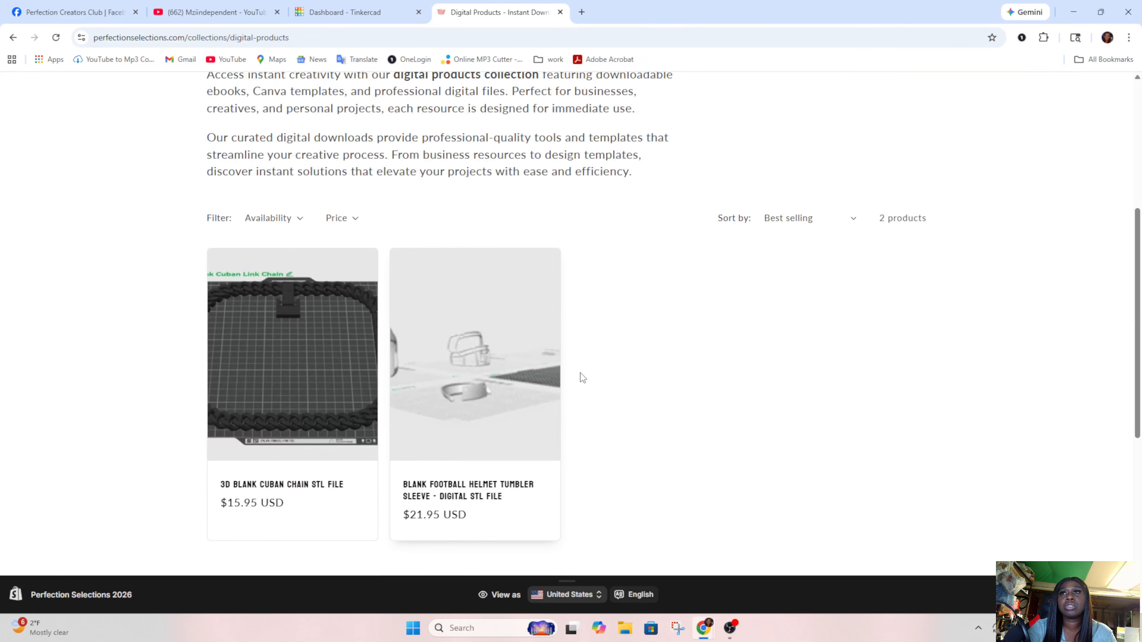
{"action": "scroll", "coordinate": [494, 360], "scroll_direction": "down", "scroll_amount": 4}
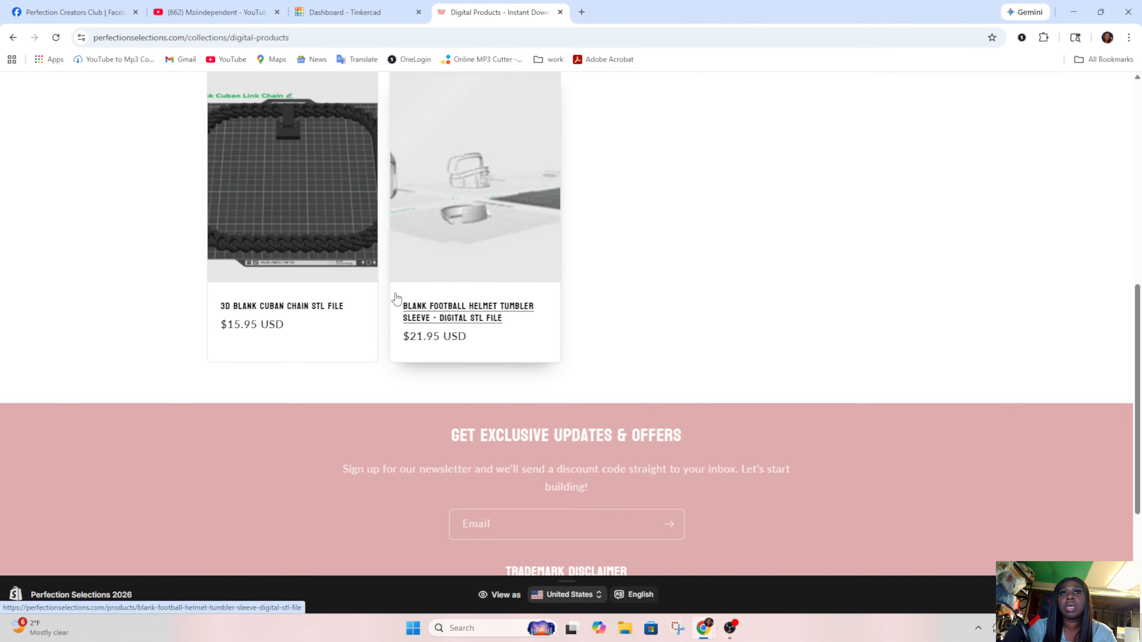
{"action": "left_click", "coordinate": [306, 313]}
{"action": "scroll", "coordinate": [564, 350], "scroll_direction": "down", "scroll_amount": 3}
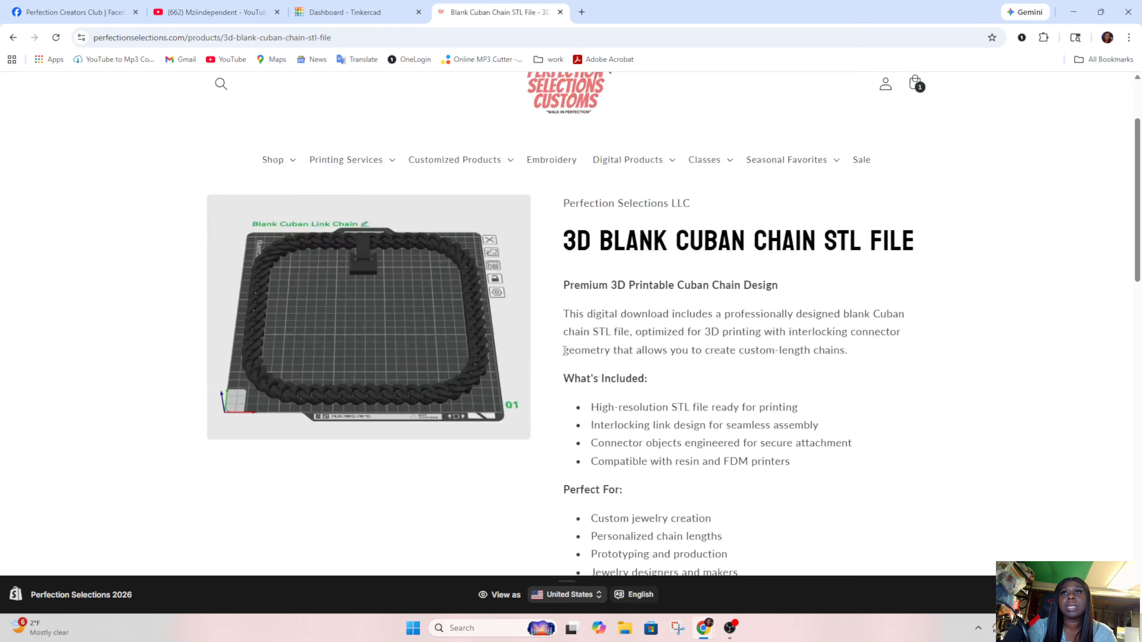
{"action": "scroll", "coordinate": [565, 350], "scroll_direction": "down", "scroll_amount": 5}
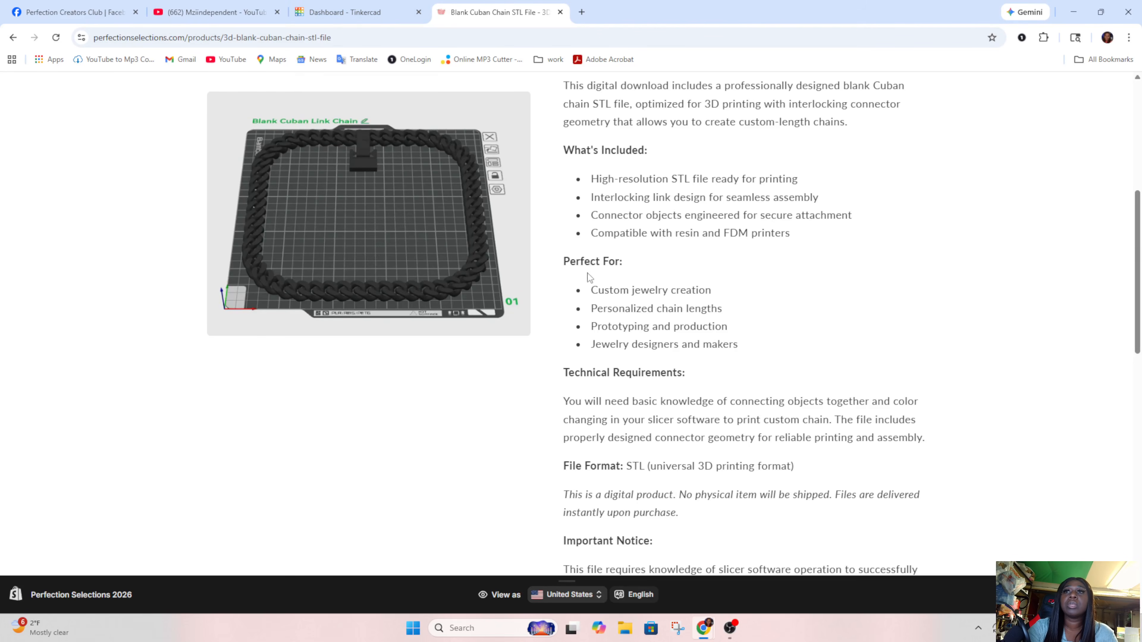
{"action": "scroll", "coordinate": [584, 283], "scroll_direction": "down", "scroll_amount": 4}
{"action": "scroll", "coordinate": [608, 293], "scroll_direction": "up", "scroll_amount": 9}
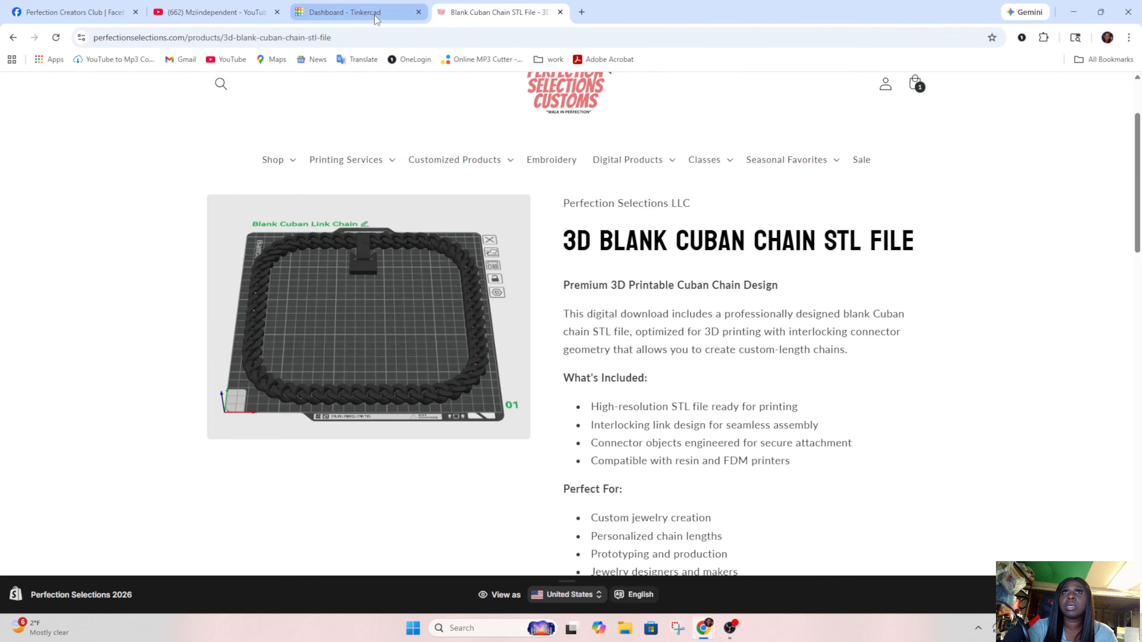
- Open the Blank Cuban Link Chain project from the desktop in Bambu Studio and look over the chain model
{"action": "left_click", "coordinate": [1072, 12]}
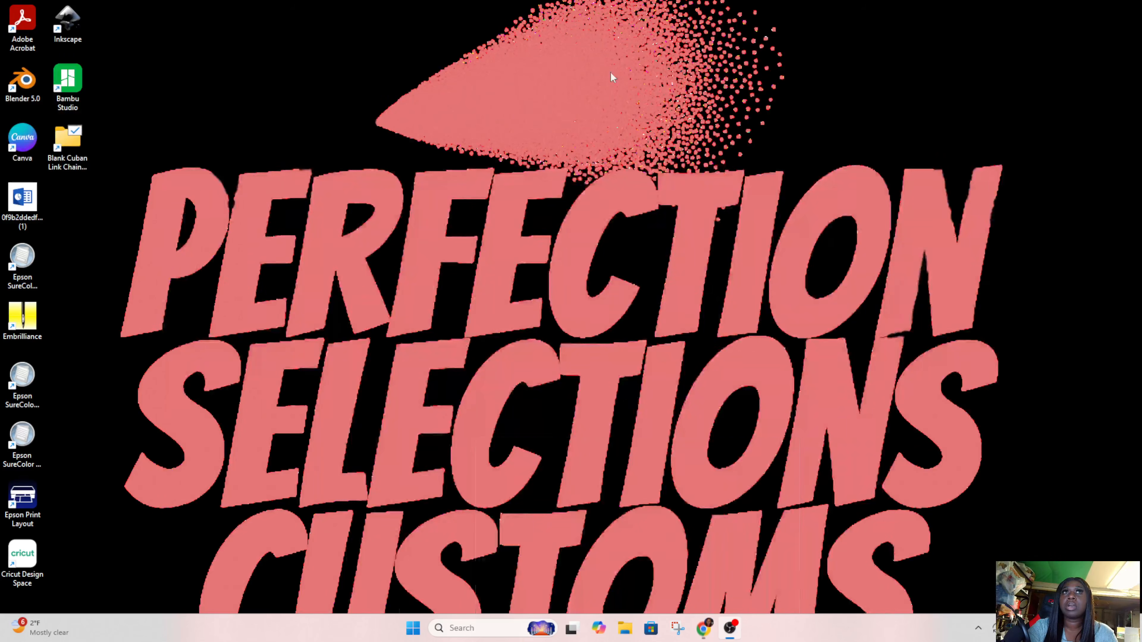
{"action": "double_click", "coordinate": [77, 149]}
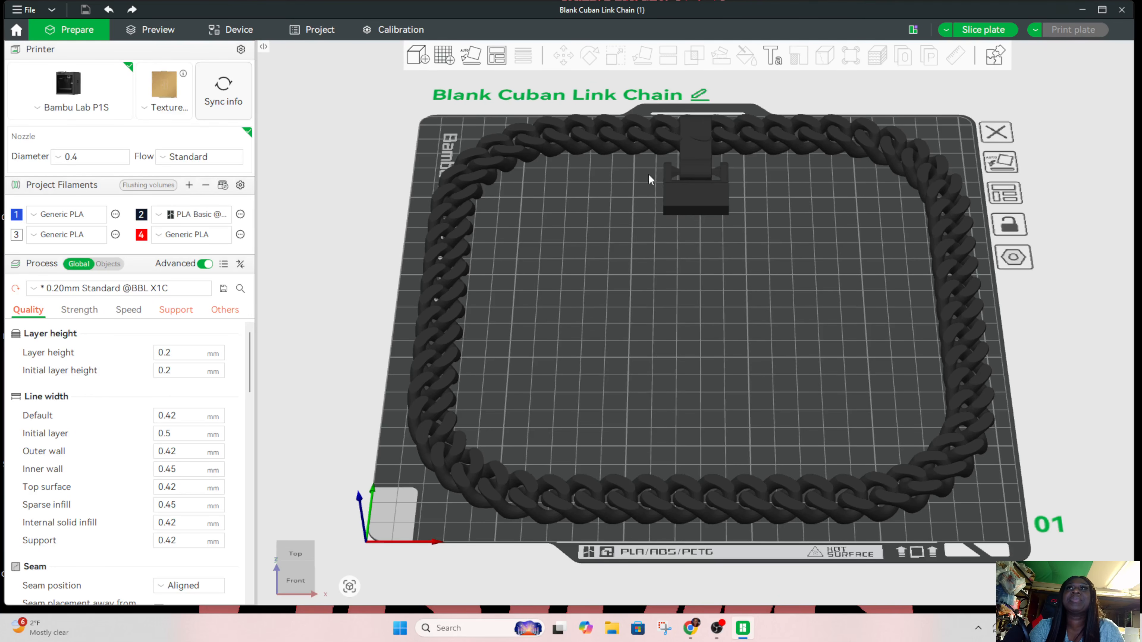
{"action": "left_click_drag", "start_coordinate": [1026, 384], "coordinate": [952, 443]}
{"action": "mouse_move", "coordinate": [1090, 515]}
{"action": "left_mouse_down"}
{"action": "mouse_move", "coordinate": [1101, 533]}
{"action": "mouse_move", "coordinate": [1111, 496]}
{"action": "mouse_move", "coordinate": [1107, 522]}
{"action": "left_mouse_up"}
- Switch back to Chrome, close the store's product page and open a blank 3D design in Tinkercad
{"action": "mouse_move", "coordinate": [701, 626]}
{"action": "left_click", "coordinate": [737, 580]}
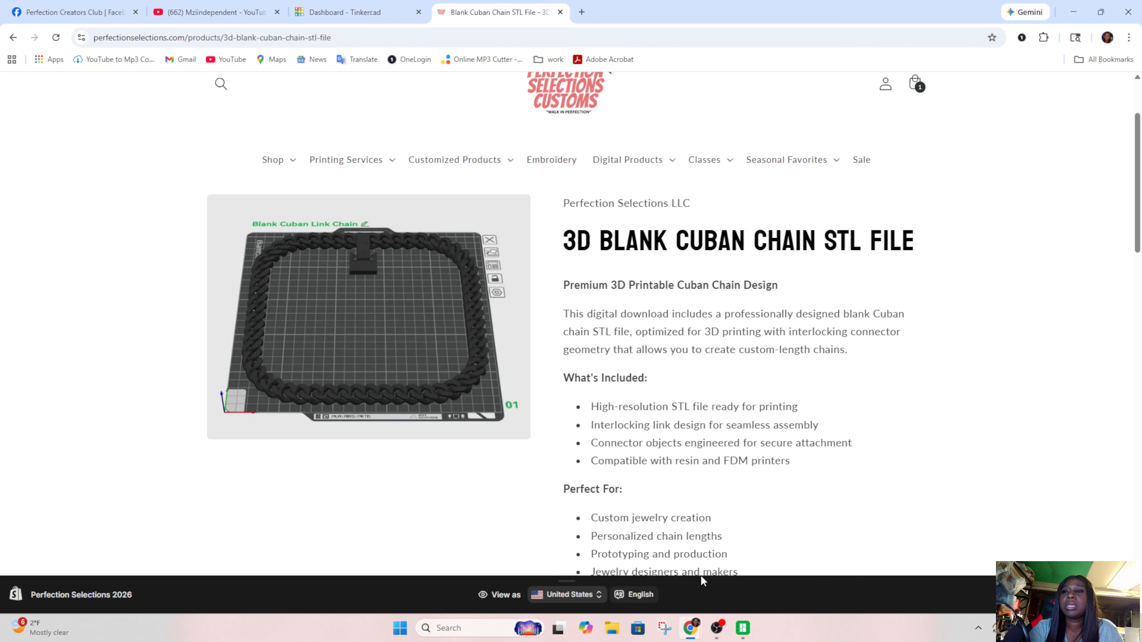
{"action": "left_click", "coordinate": [560, 12]}
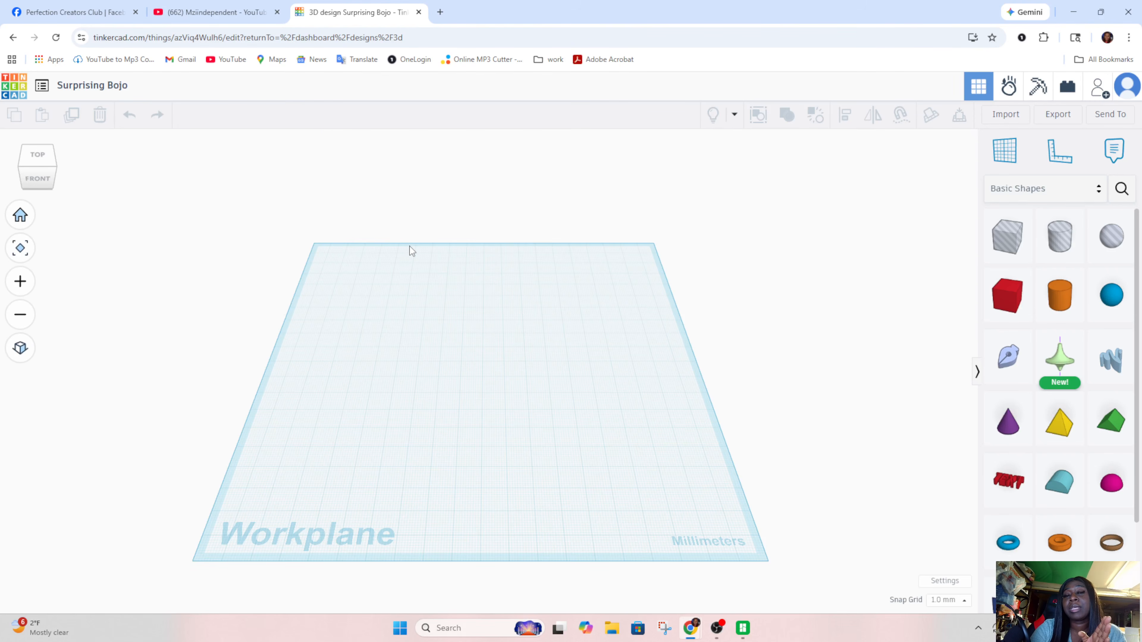
- Import bwLdn01.svg from Downloads at 100% scale, centered on the artboard
{"action": "left_click", "coordinate": [1006, 121]}
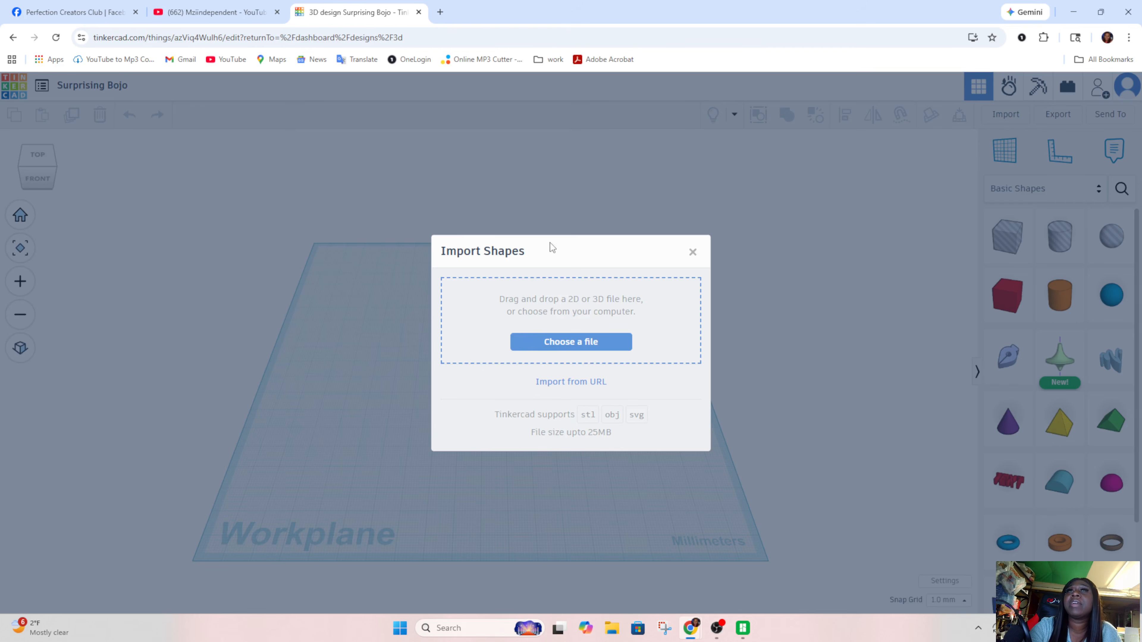
{"action": "left_click", "coordinate": [550, 343]}
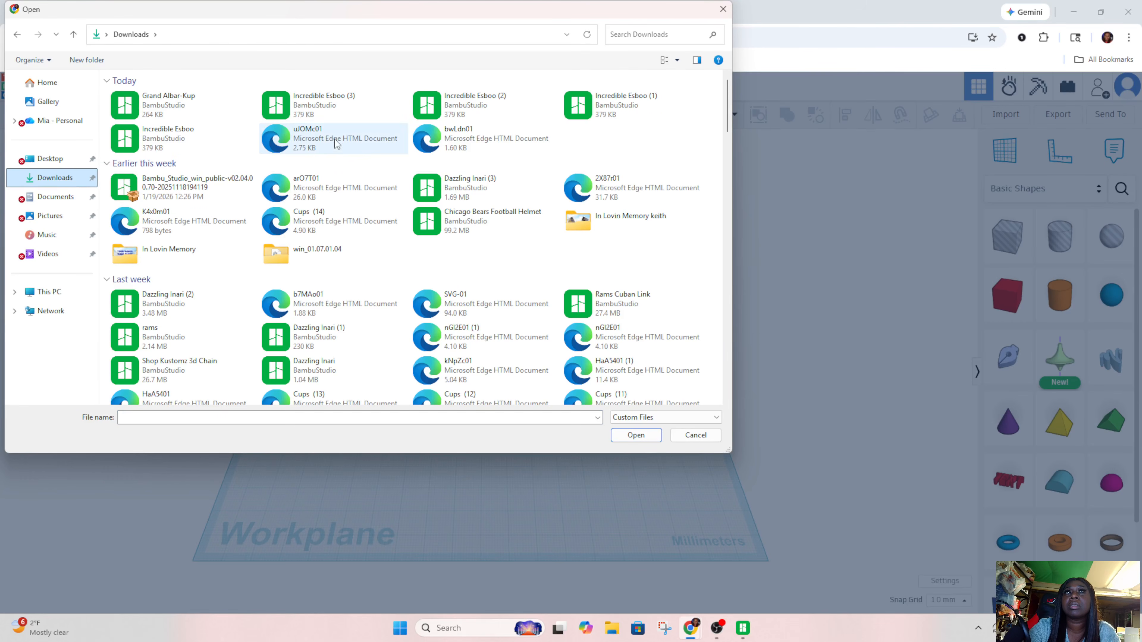
{"action": "left_click", "coordinate": [458, 137]}
{"action": "left_click", "coordinate": [617, 434]}
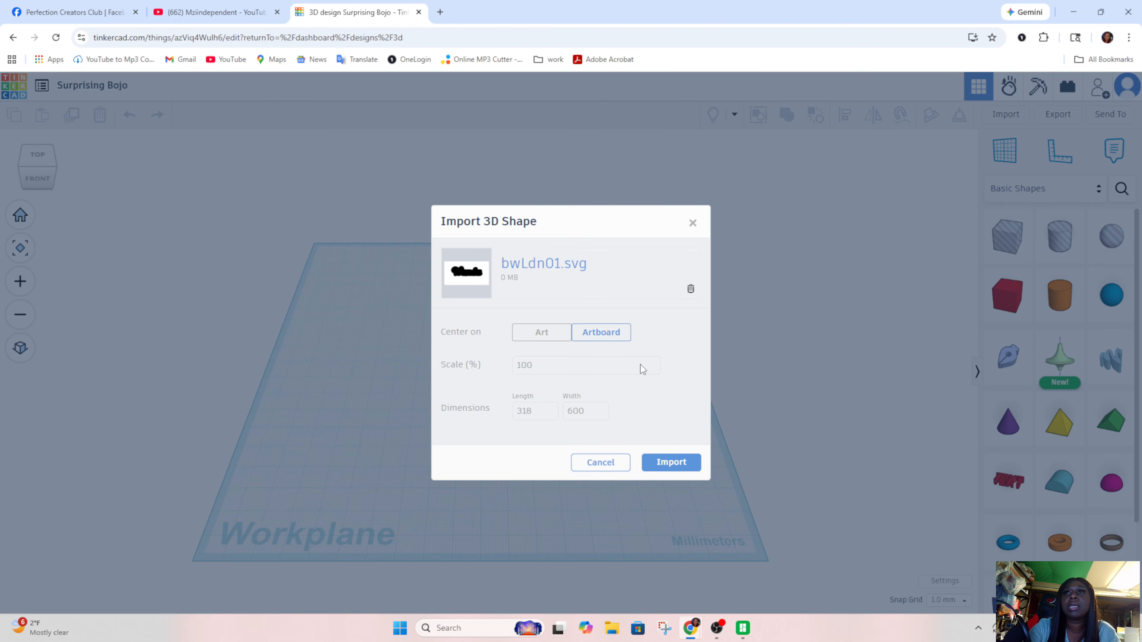
{"action": "left_click", "coordinate": [676, 465]}
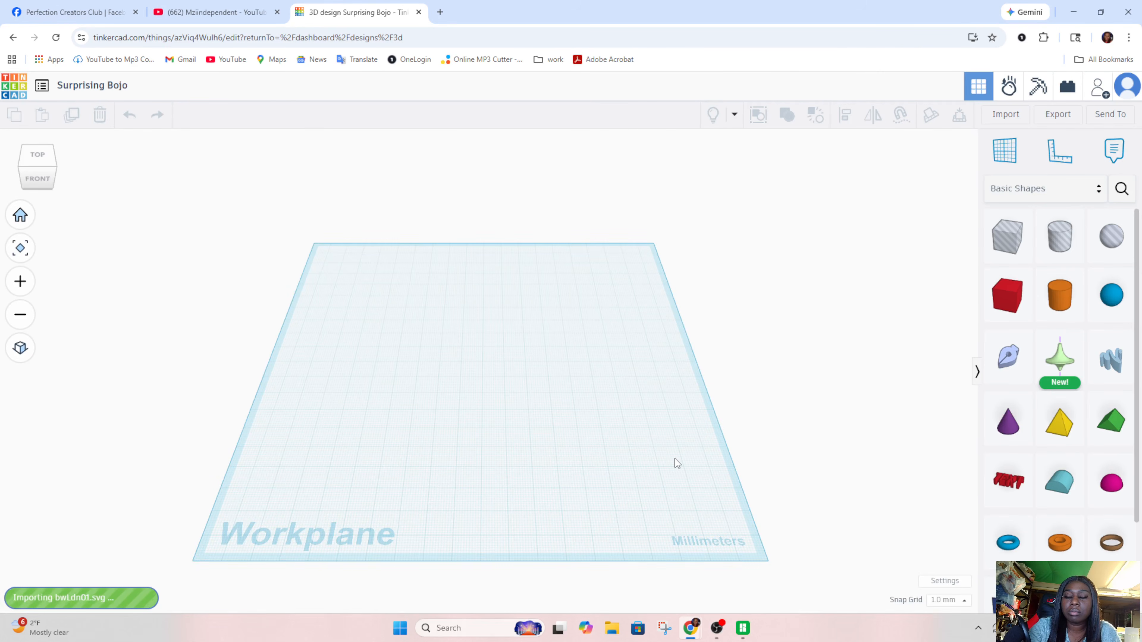
- Shrink the imported backing shape well within the workplane's width and move it near the workplane's center
{"action": "scroll", "coordinate": [669, 462], "scroll_direction": "down", "scroll_amount": 1}
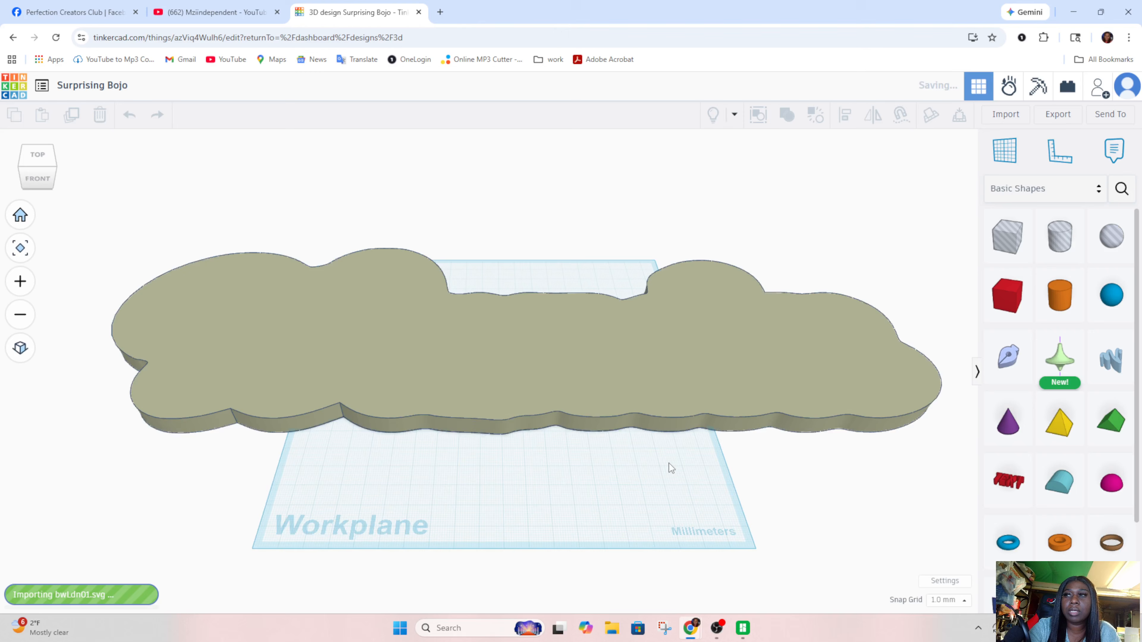
{"action": "scroll", "coordinate": [668, 461], "scroll_direction": "up", "scroll_amount": 3}
{"action": "left_click", "coordinate": [650, 395]}
{"action": "scroll", "coordinate": [895, 457], "scroll_direction": "down", "scroll_amount": 1}
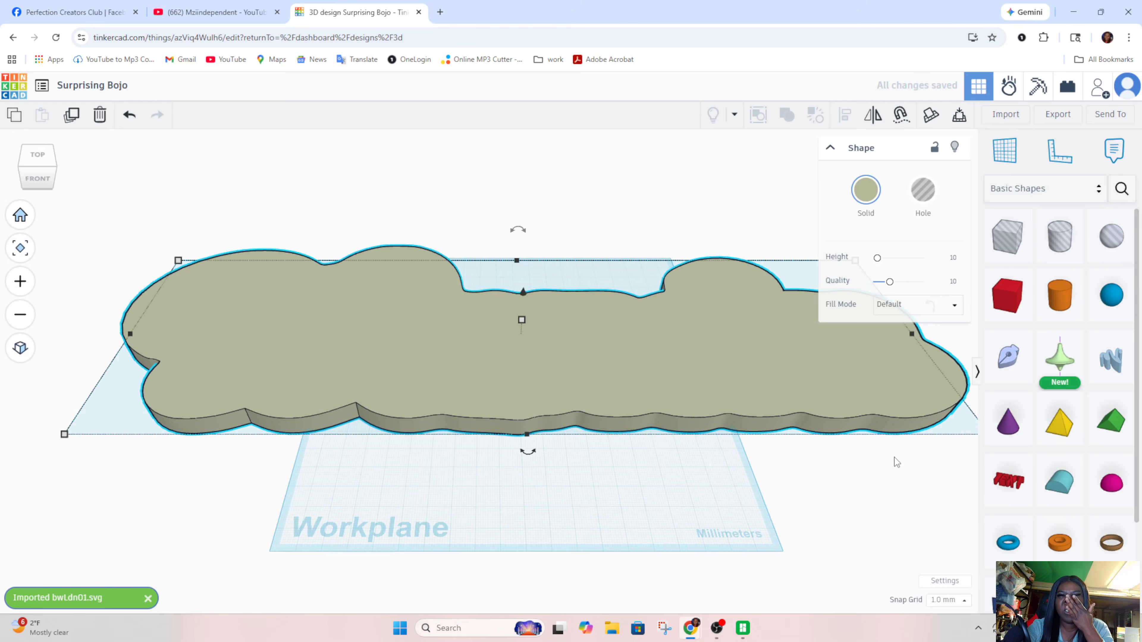
{"action": "scroll", "coordinate": [894, 458], "scroll_direction": "down", "scroll_amount": 2}
{"action": "left_click_drag", "start_coordinate": [969, 439], "coordinate": [582, 365]}
{"action": "left_click_drag", "start_coordinate": [484, 341], "coordinate": [672, 425]}
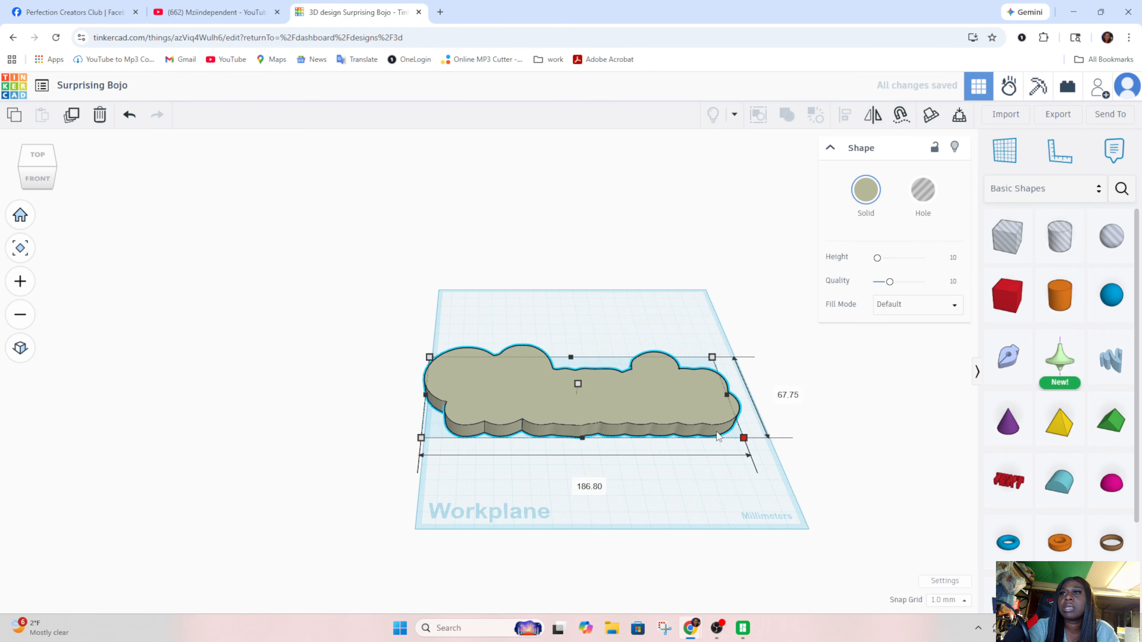
{"action": "left_click_drag", "start_coordinate": [743, 437], "coordinate": [634, 417]}
{"action": "left_click_drag", "start_coordinate": [551, 386], "coordinate": [612, 389]}
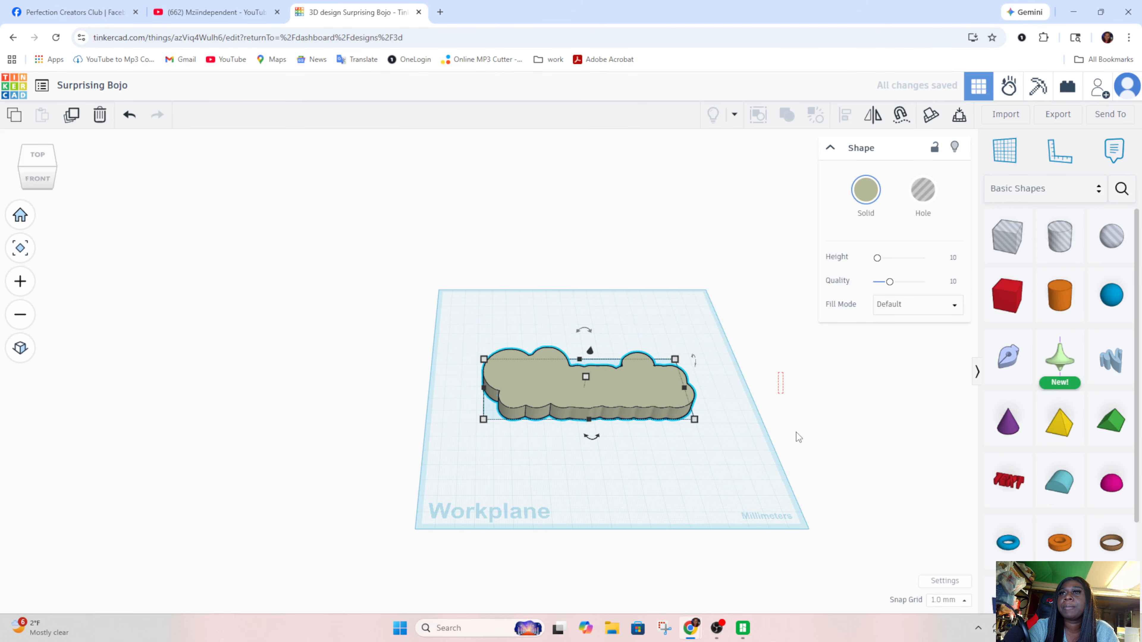
- Import the name lettering file uJOMc01.svg from Downloads into the design
{"action": "right_click_drag", "start_coordinate": [804, 385], "coordinate": [768, 370]}
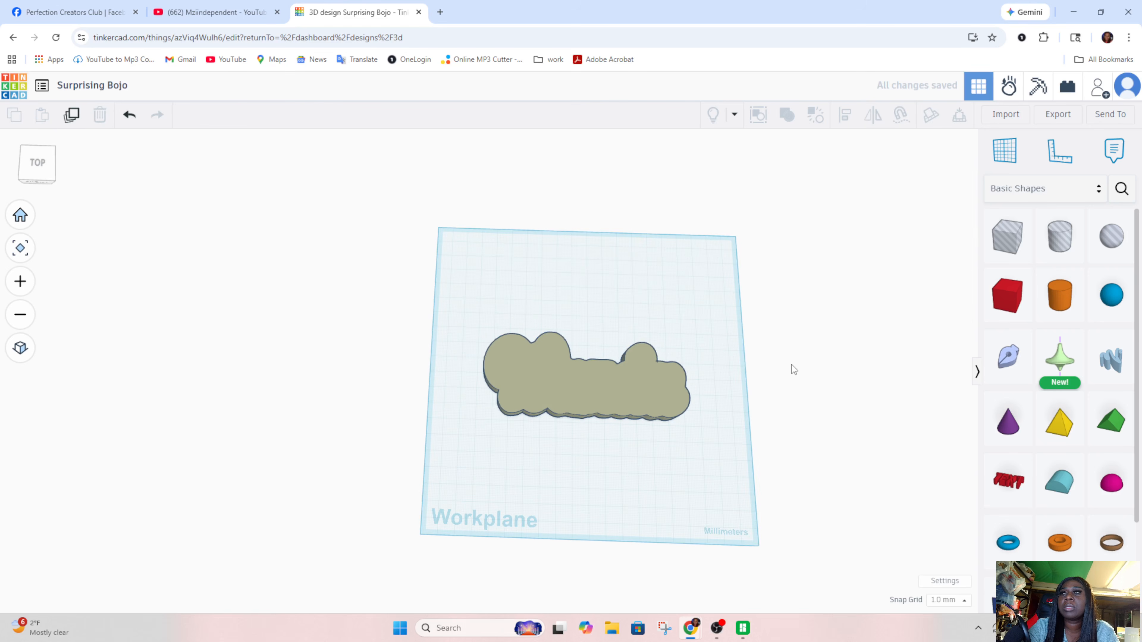
{"action": "right_click_drag", "start_coordinate": [787, 352], "coordinate": [662, 373]}
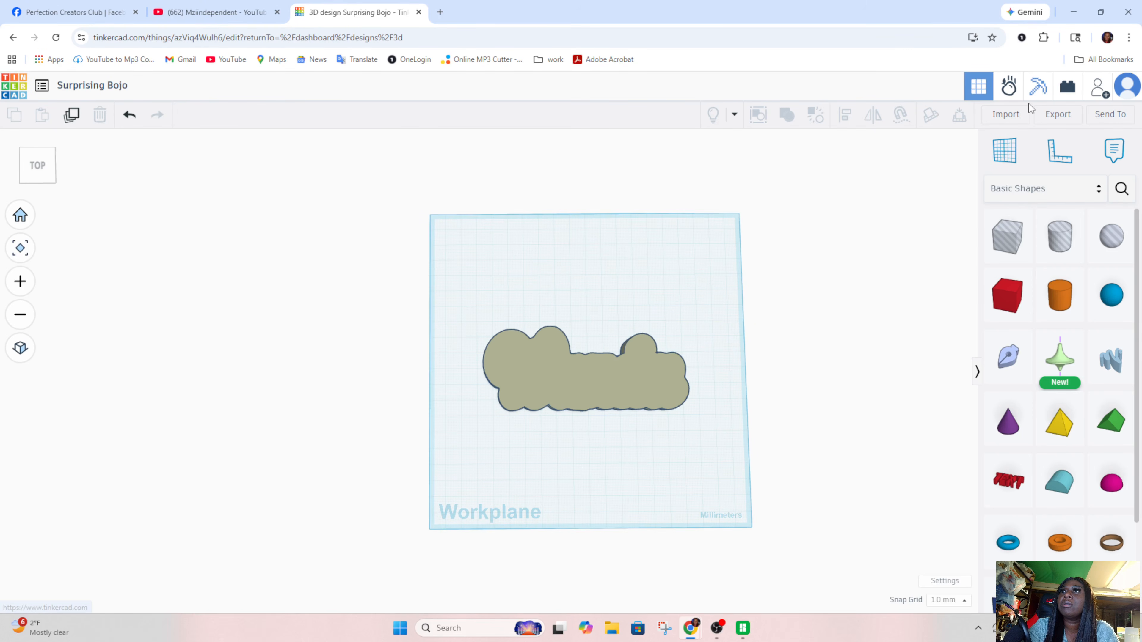
{"action": "left_click", "coordinate": [1006, 115]}
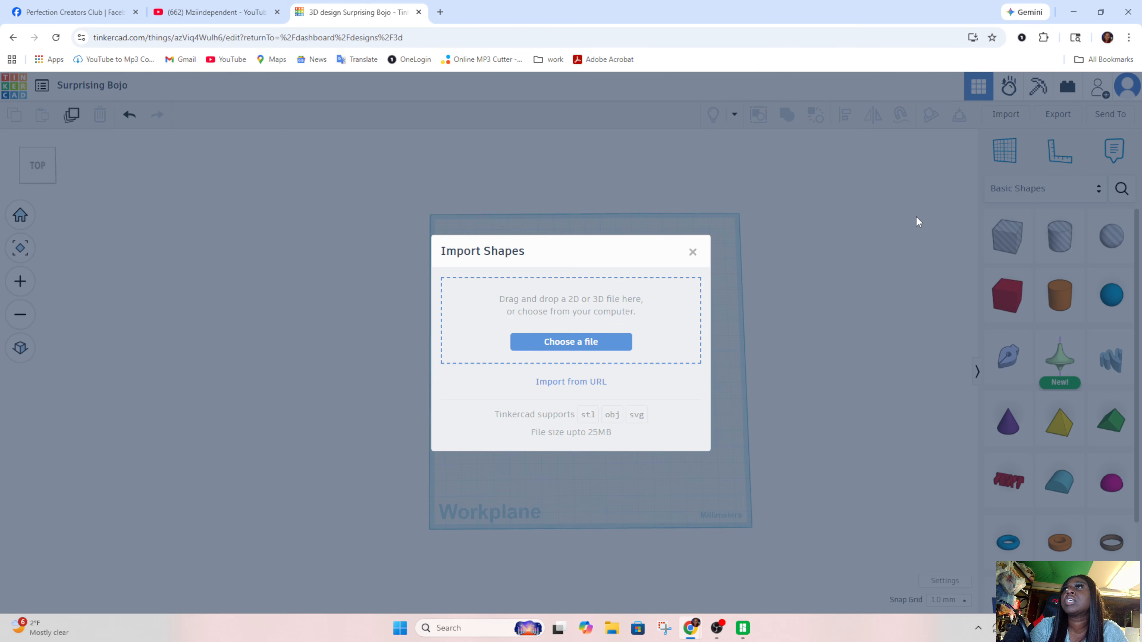
{"action": "left_click", "coordinate": [696, 344]}
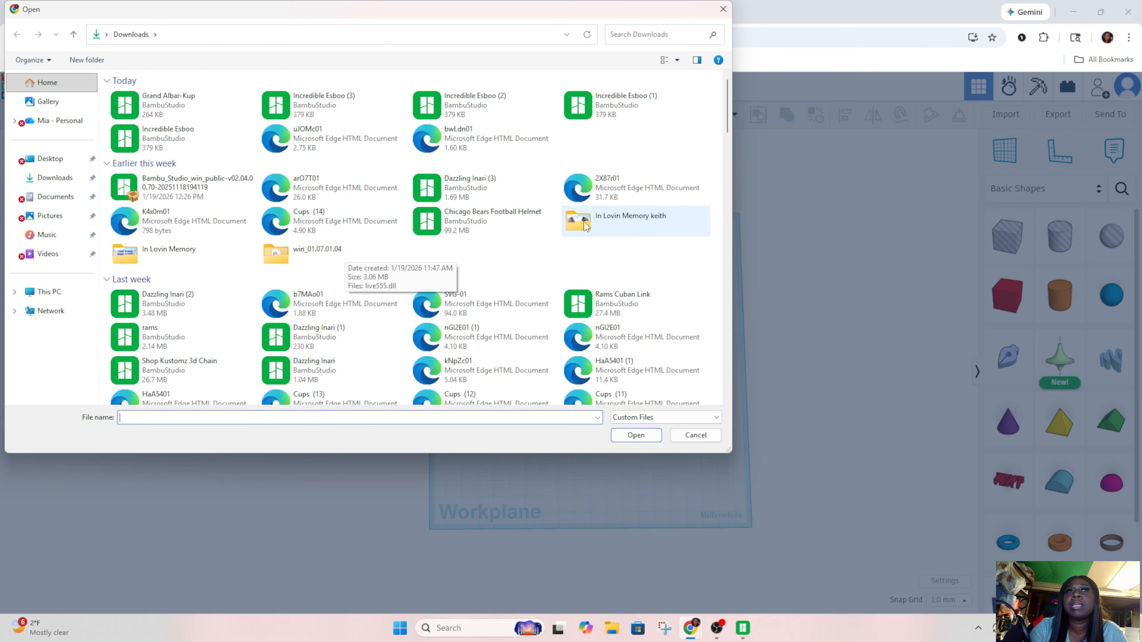
{"action": "left_click", "coordinate": [374, 145]}
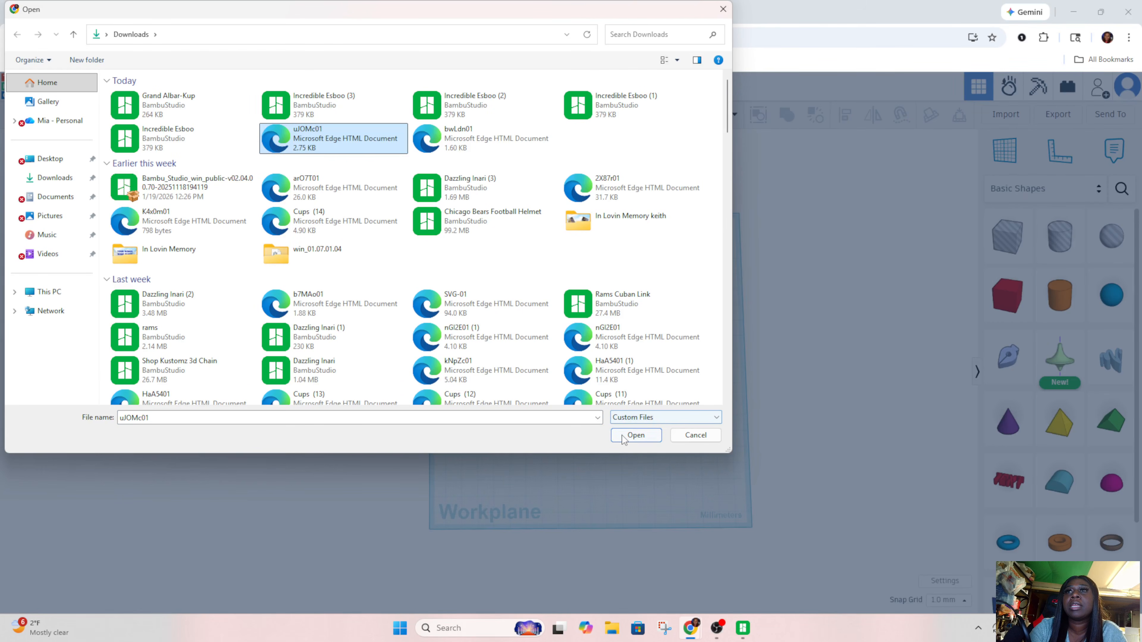
{"action": "left_click", "coordinate": [635, 435]}
{"action": "left_click", "coordinate": [675, 468]}
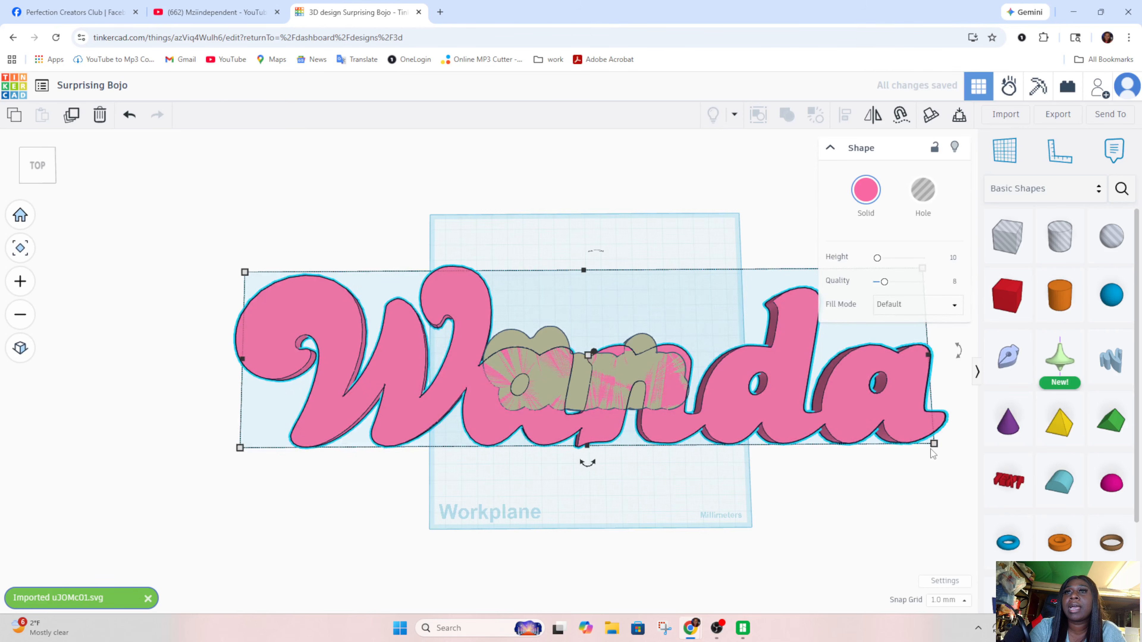
- Scale down the pink name lettering and align it with the backing shape so the outline surrounds the letters
{"action": "left_click_drag", "start_coordinate": [935, 448], "coordinate": [636, 366]}
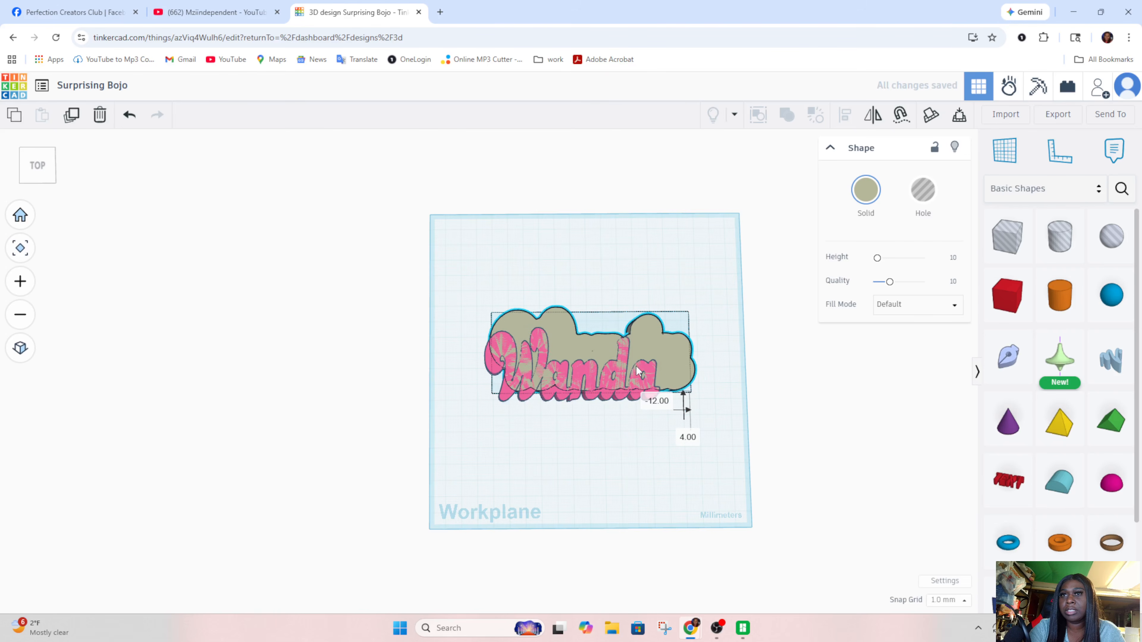
{"action": "left_click", "coordinate": [659, 438]}
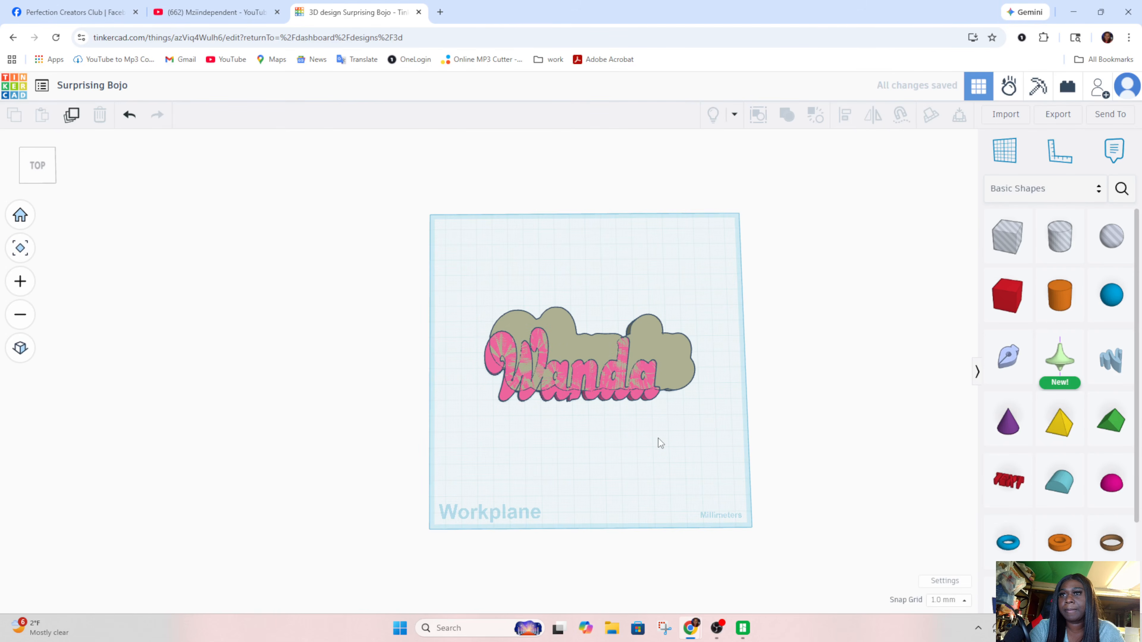
{"action": "left_click_drag", "start_coordinate": [564, 396], "coordinate": [580, 378]}
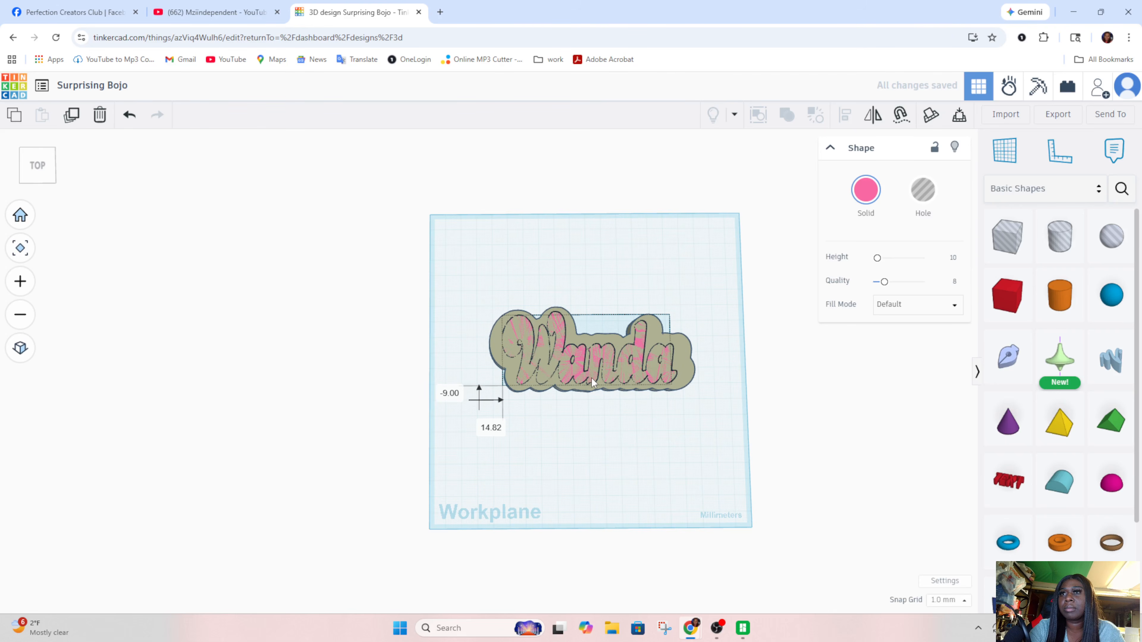
- Narrow the backing shape to about 121 mm wide and extend its upper edge slightly around the lettering
{"action": "left_click", "coordinate": [693, 378]}
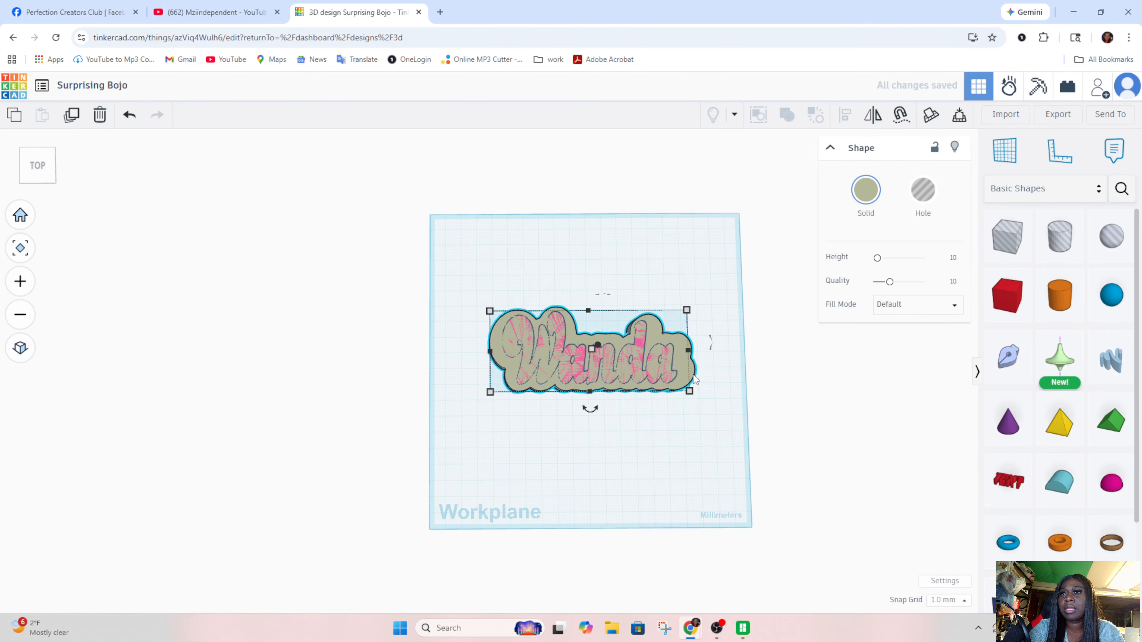
{"action": "left_click_drag", "start_coordinate": [688, 351], "coordinate": [682, 355]}
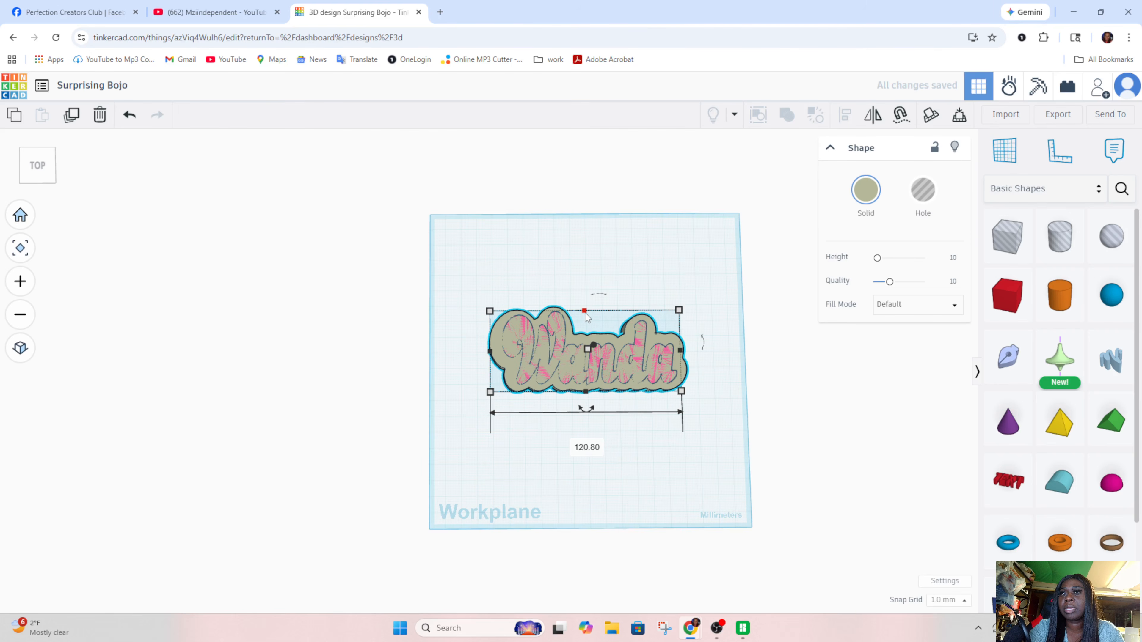
{"action": "left_click_drag", "start_coordinate": [585, 312], "coordinate": [586, 309]}
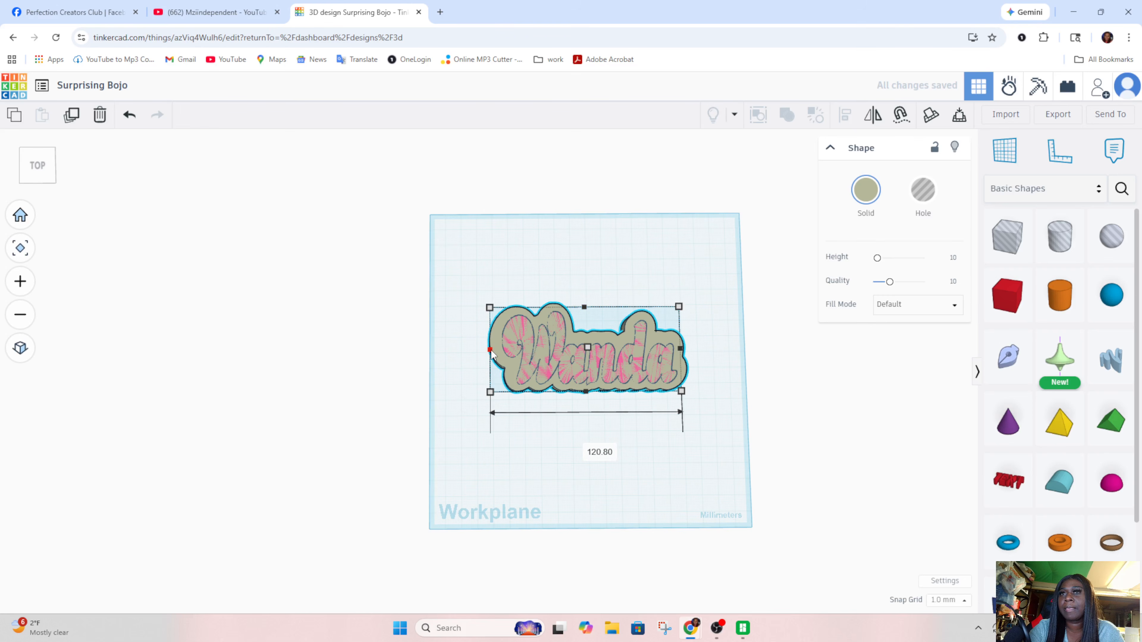
- Narrow the backing shape to 118 mm wide by moving its left edge closer to the name lettering
{"action": "left_click_drag", "start_coordinate": [492, 350], "coordinate": [494, 350]}
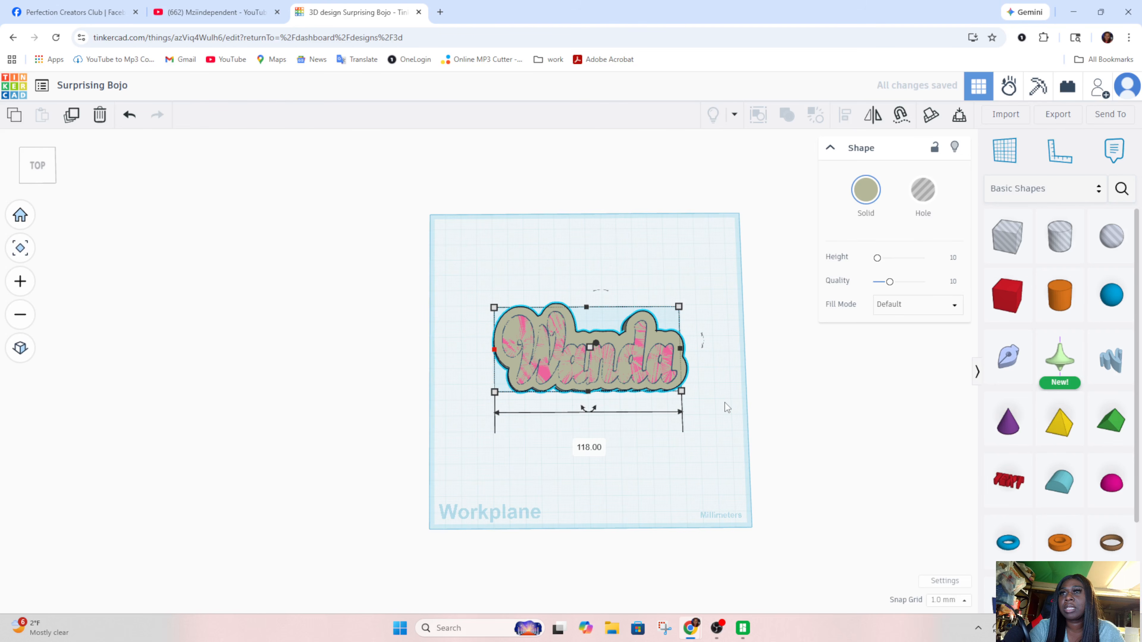
{"action": "left_click", "coordinate": [691, 437]}
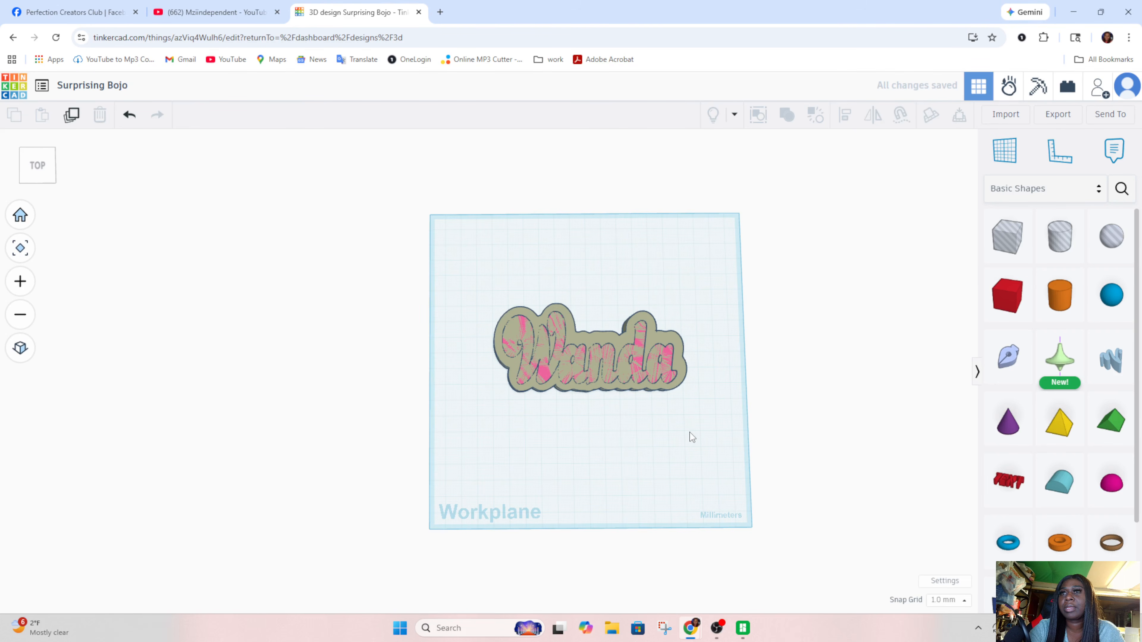
{"action": "right_click_drag", "start_coordinate": [692, 436], "coordinate": [608, 373]}
{"action": "left_click", "coordinate": [608, 373]}
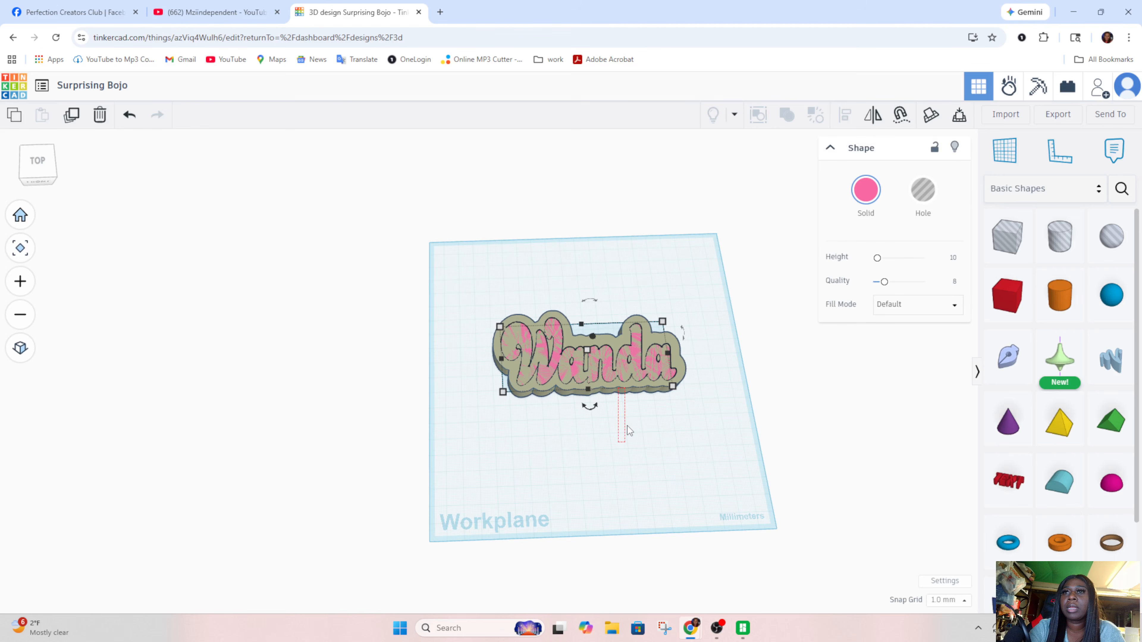
{"action": "left_click_drag", "start_coordinate": [627, 426], "coordinate": [625, 387]}
{"action": "right_click_drag", "start_coordinate": [627, 426], "coordinate": [629, 465]}
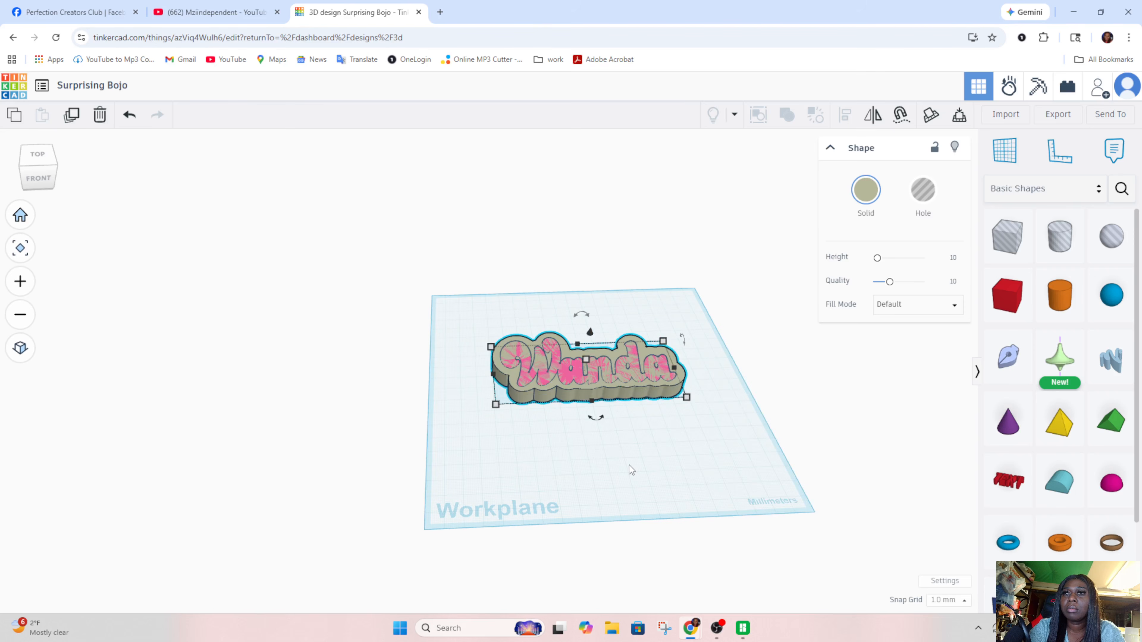
{"action": "left_click", "coordinate": [629, 465]}
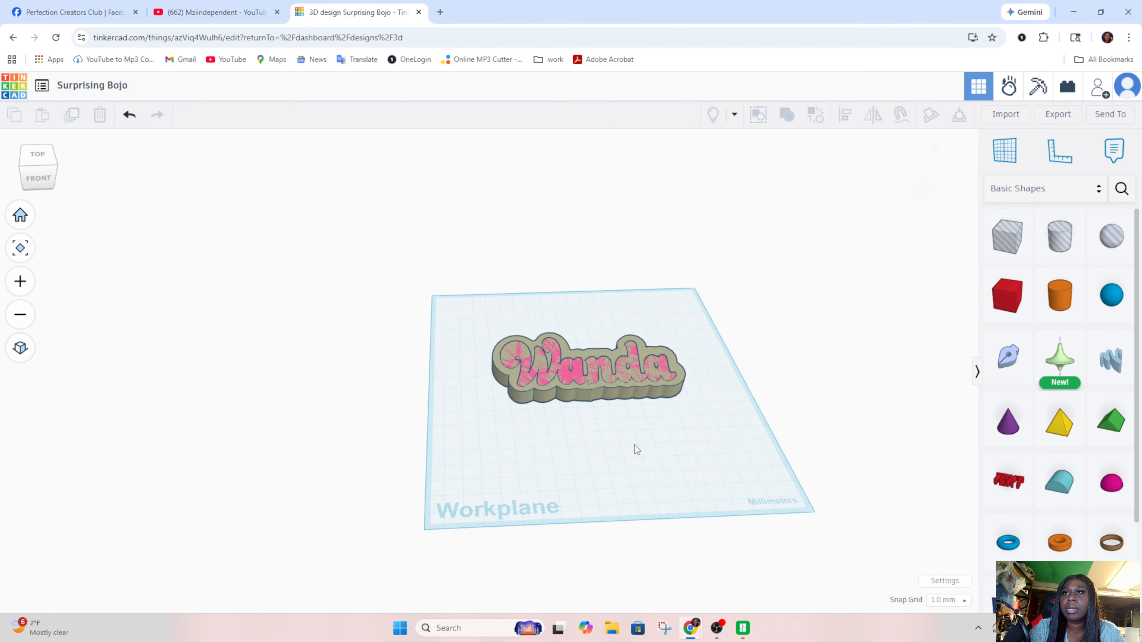
{"action": "left_click", "coordinate": [606, 370]}
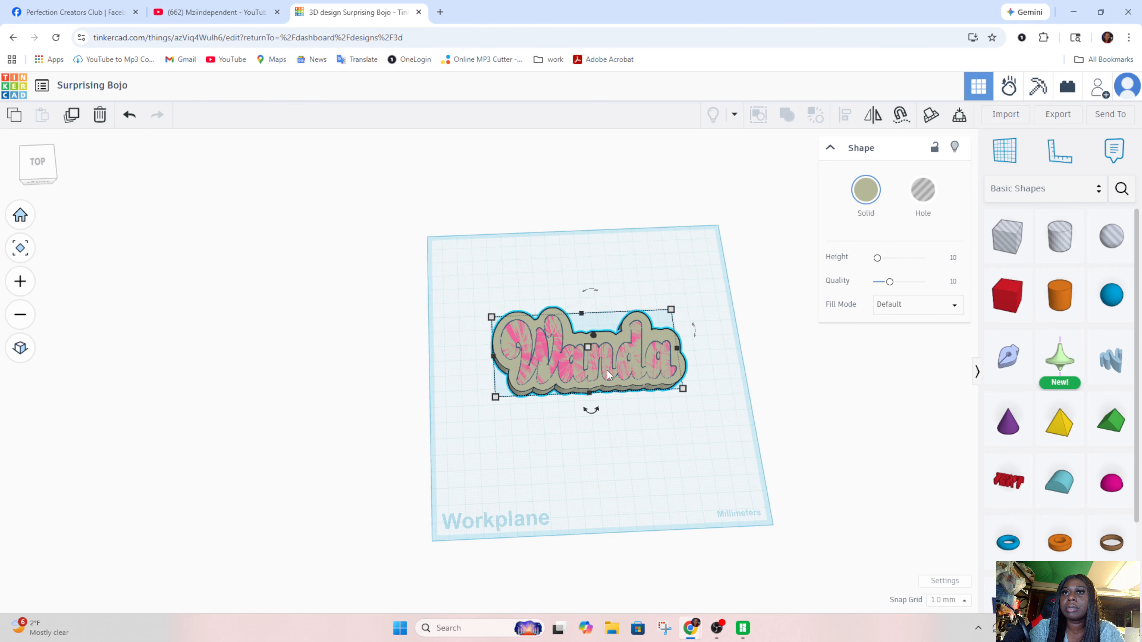
{"action": "right_click_drag", "start_coordinate": [607, 374], "coordinate": [634, 362]}
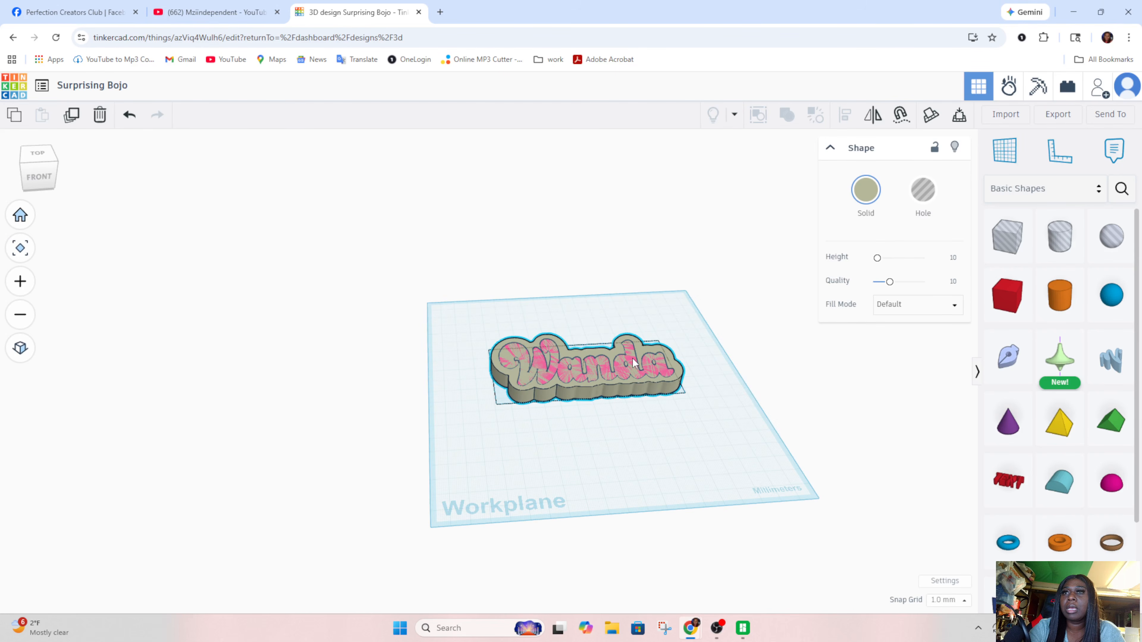
{"action": "right_click_drag", "start_coordinate": [633, 359], "coordinate": [622, 415]}
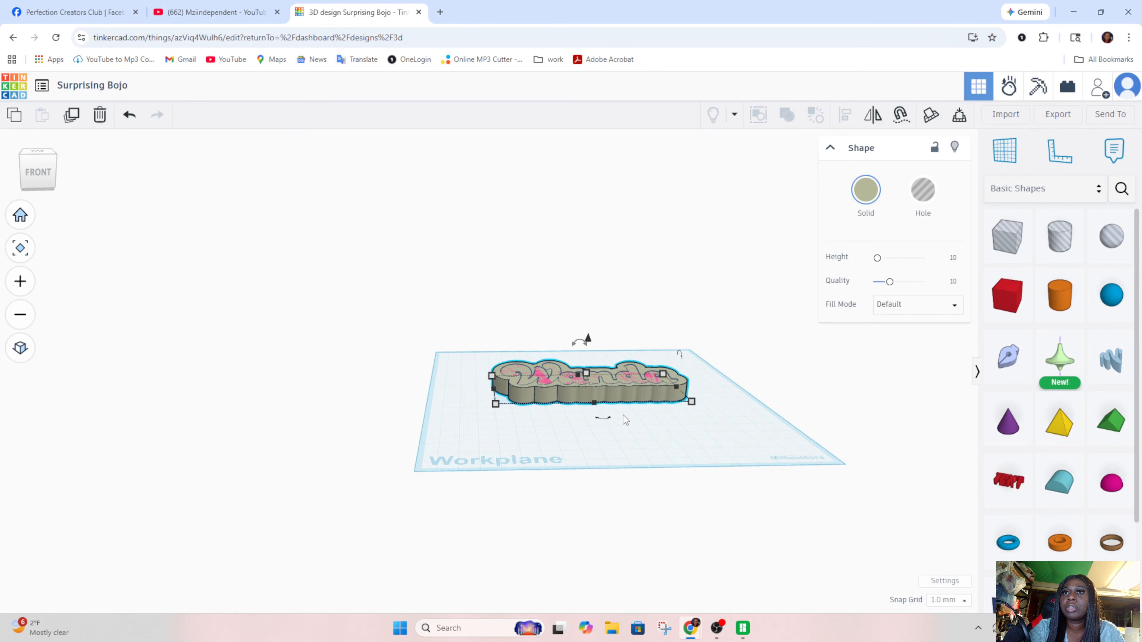
{"action": "scroll", "coordinate": [623, 415], "scroll_direction": "up", "scroll_amount": 3}
{"action": "mouse_move", "coordinate": [574, 315]}
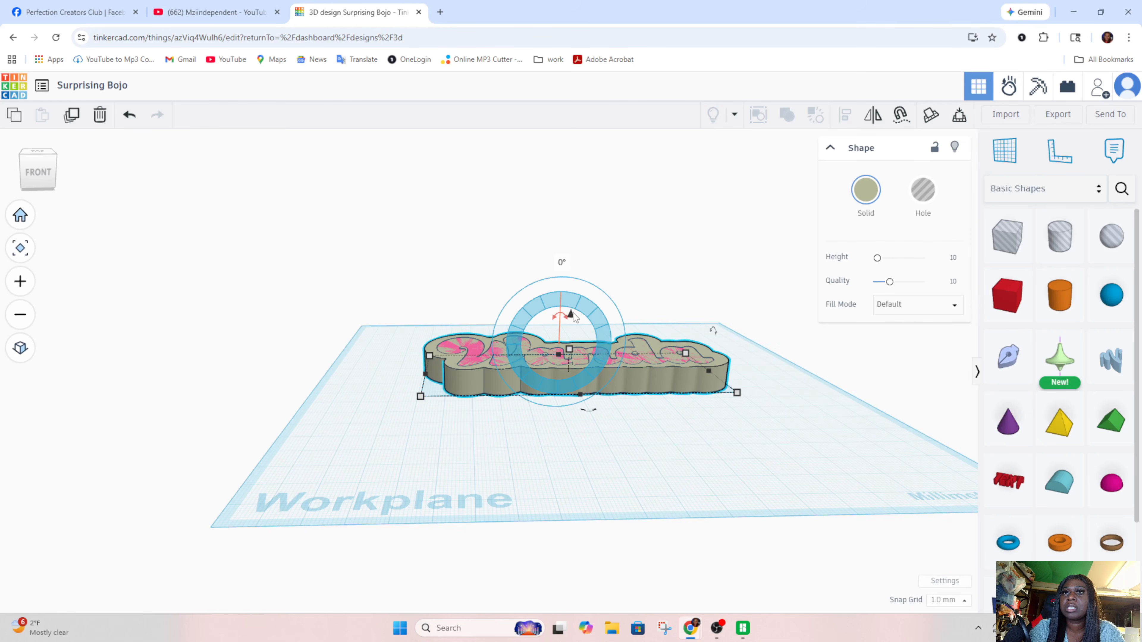
{"action": "left_click_drag", "start_coordinate": [573, 312], "coordinate": [572, 318]}
{"action": "left_click_drag", "start_coordinate": [604, 441], "coordinate": [605, 438]}
{"action": "right_click_drag", "start_coordinate": [605, 438], "coordinate": [607, 356]}
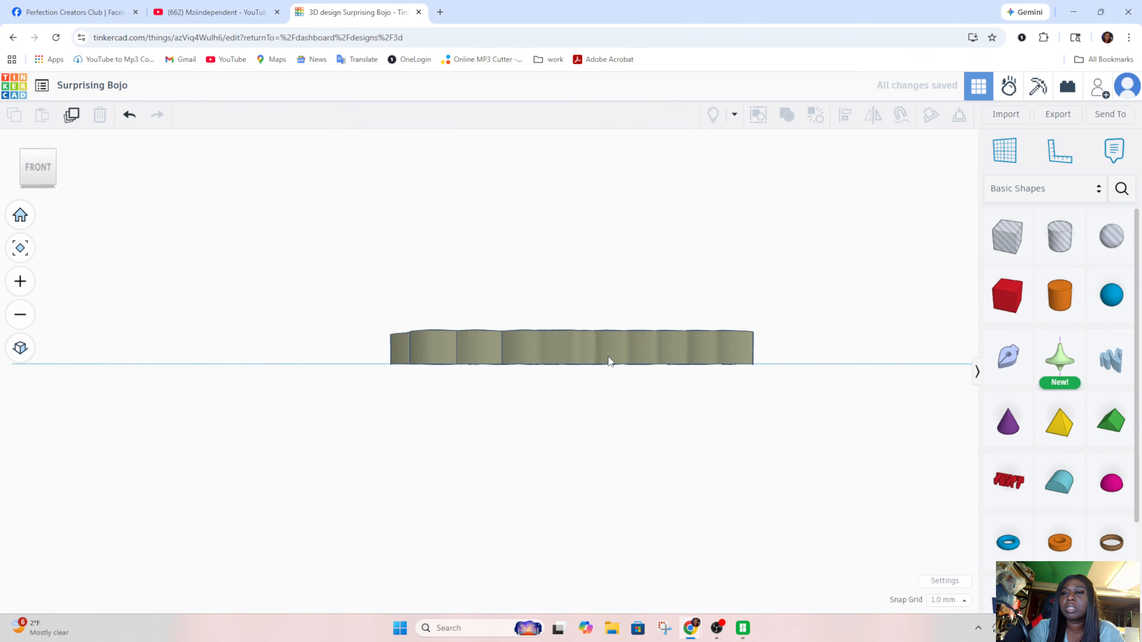
{"action": "left_click", "coordinate": [608, 356]}
{"action": "left_click_drag", "start_coordinate": [563, 304], "coordinate": [563, 303]}
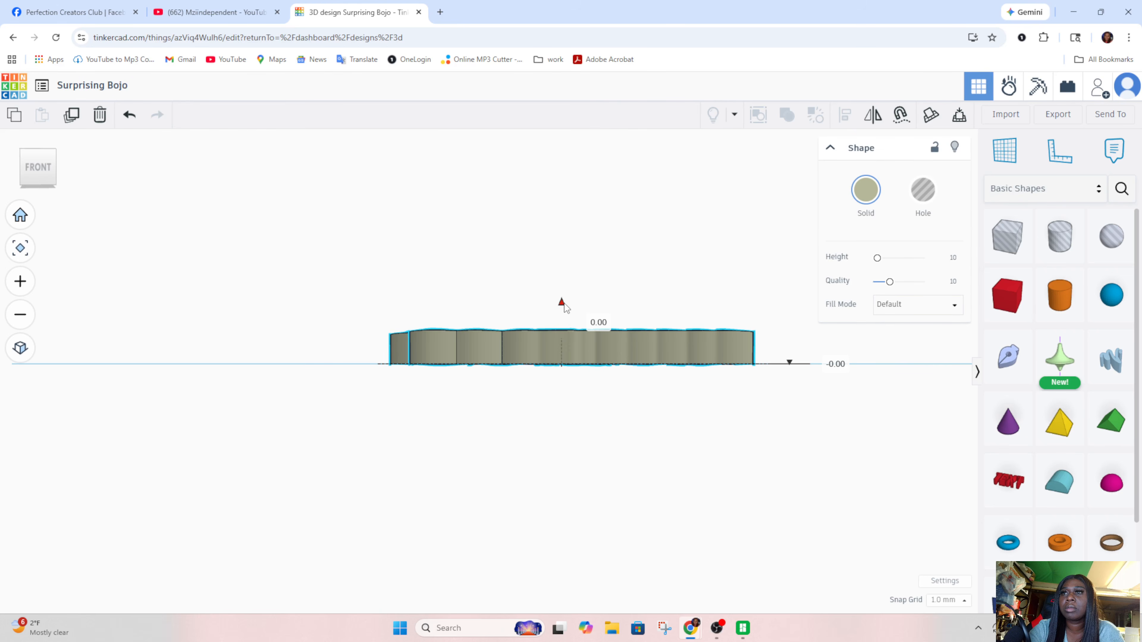
{"action": "right_click_drag", "start_coordinate": [565, 307], "coordinate": [604, 434]}
- Raise the pink name lettering 15 mm so it floats clear above the backing shape
{"action": "left_click", "coordinate": [594, 342]}
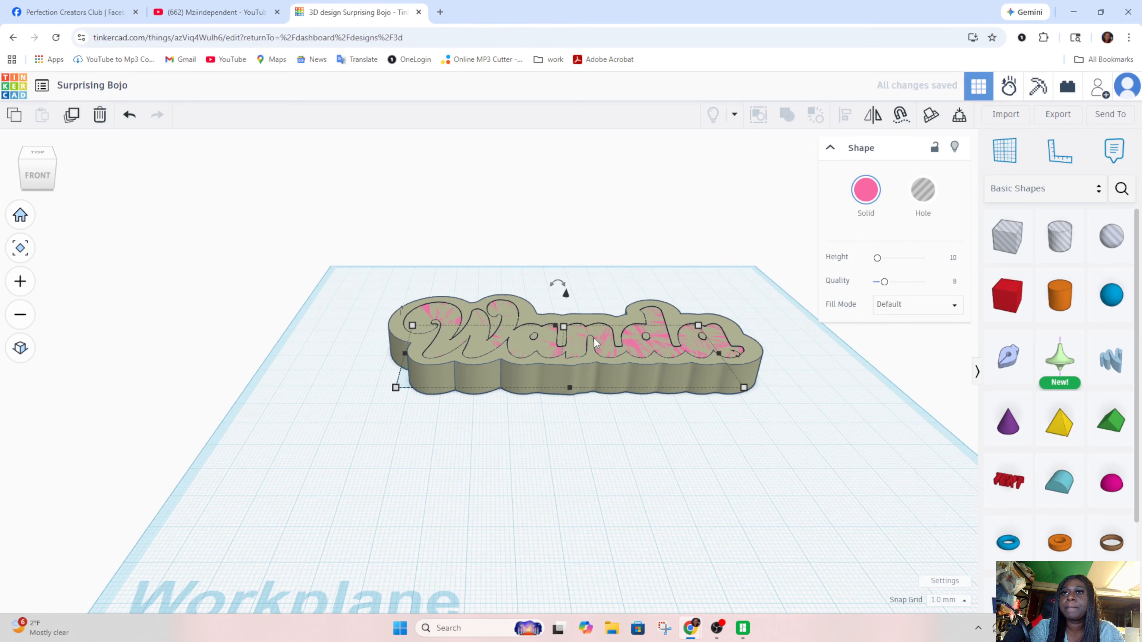
{"action": "right_click_drag", "start_coordinate": [594, 342], "coordinate": [637, 432]}
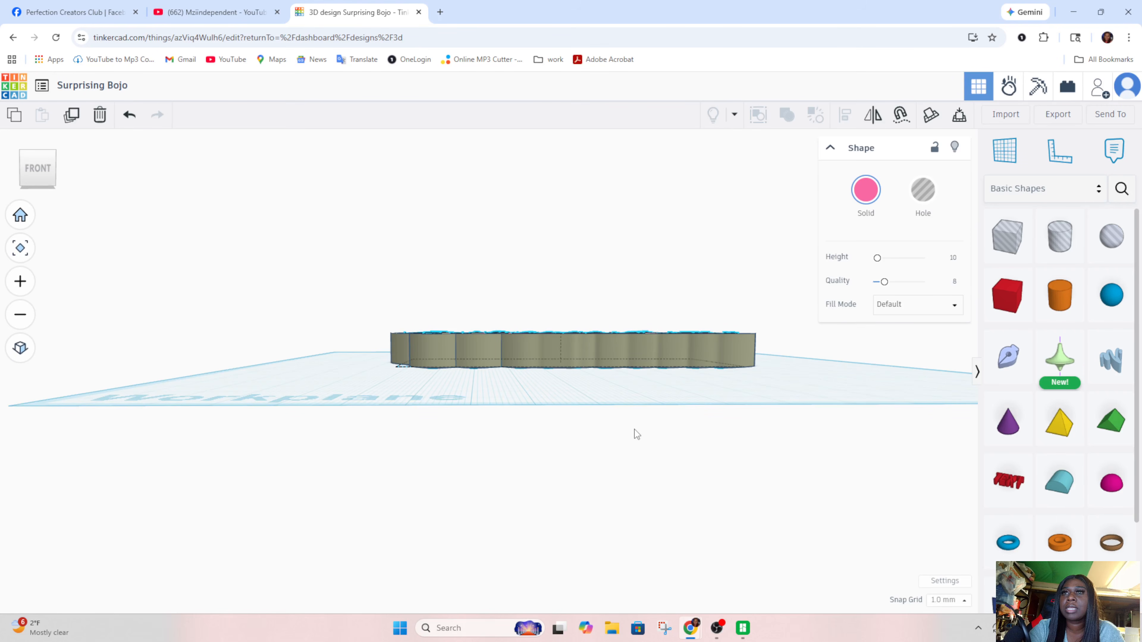
{"action": "left_click_drag", "start_coordinate": [562, 300], "coordinate": [562, 253]}
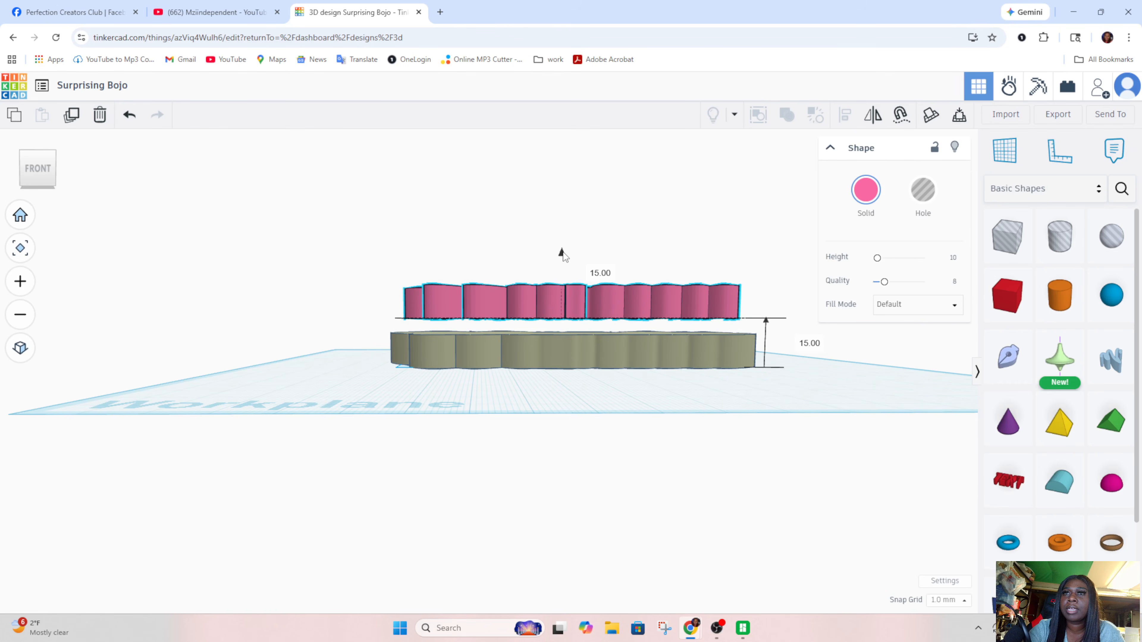
- Reduce the backing shape's thickness to 5 mm
{"action": "left_click", "coordinate": [565, 338]}
{"action": "left_click_drag", "start_coordinate": [565, 338], "coordinate": [565, 349]}
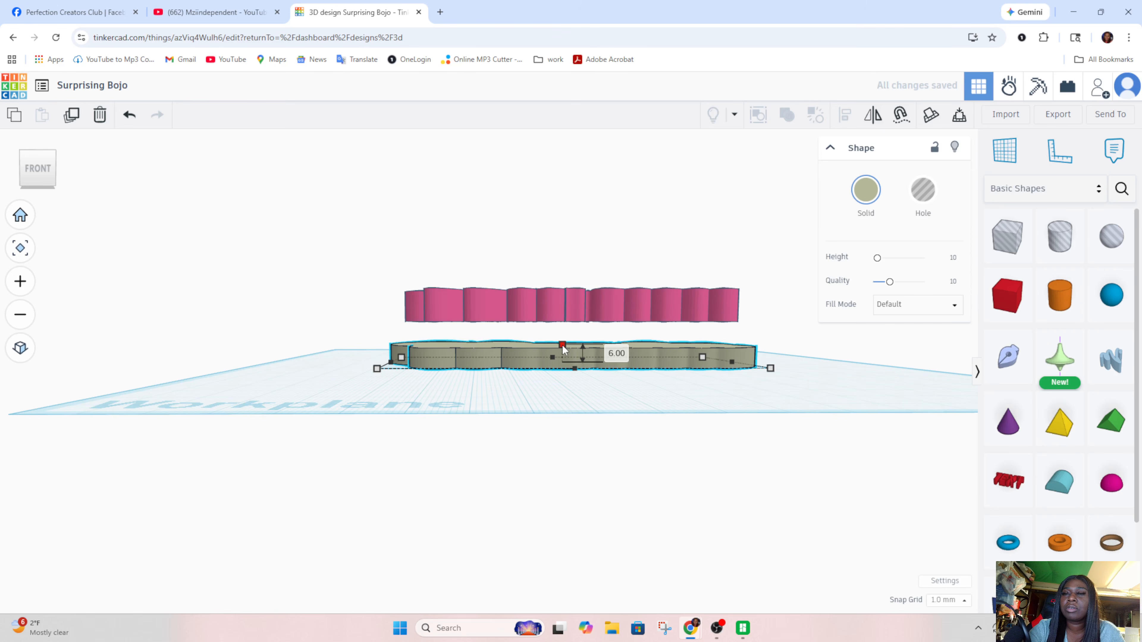
{"action": "left_click_drag", "start_coordinate": [562, 344], "coordinate": [562, 346]}
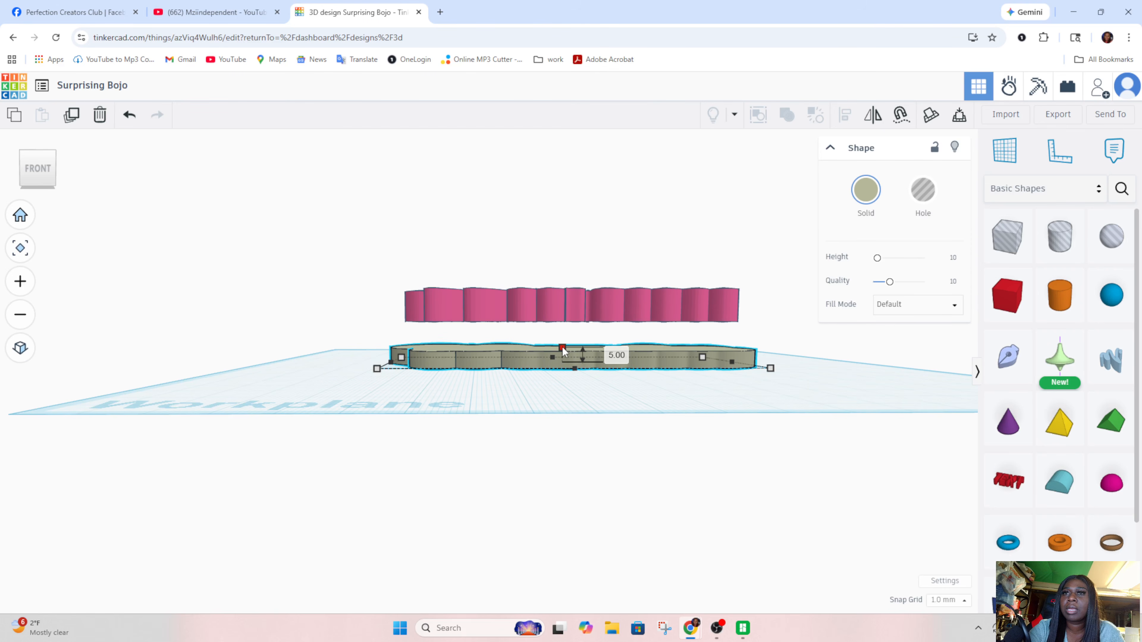
- Lower the pink name lettering until it rests directly on the backing's upper face
{"action": "left_click", "coordinate": [562, 310]}
{"action": "left_click_drag", "start_coordinate": [561, 256], "coordinate": [559, 281]}
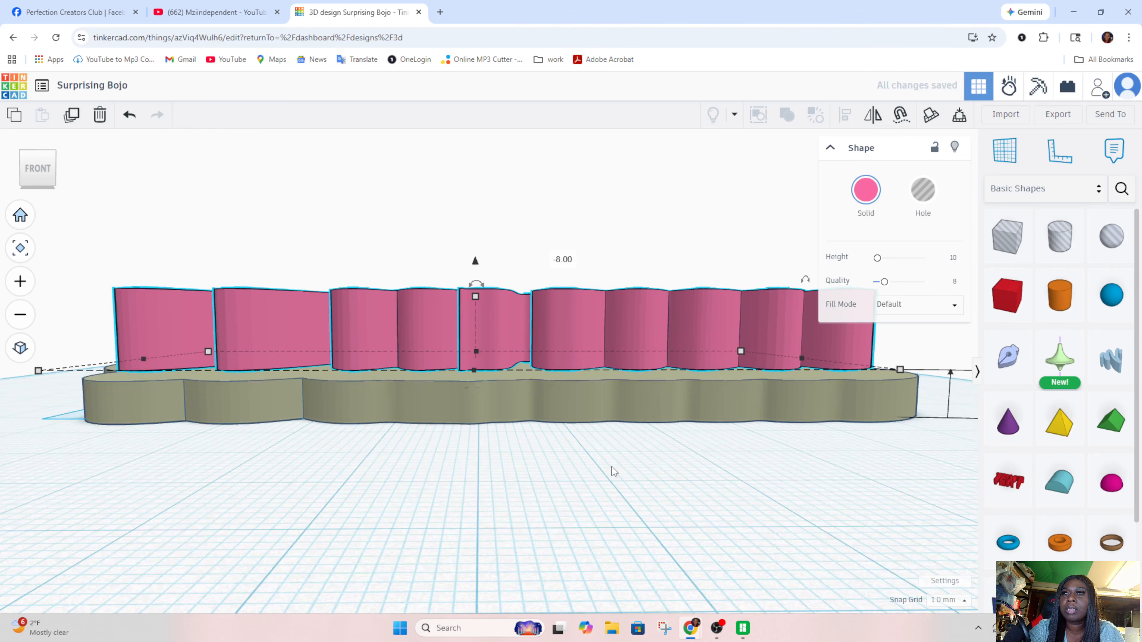
{"action": "right_click_drag", "start_coordinate": [612, 467], "coordinate": [616, 457]}
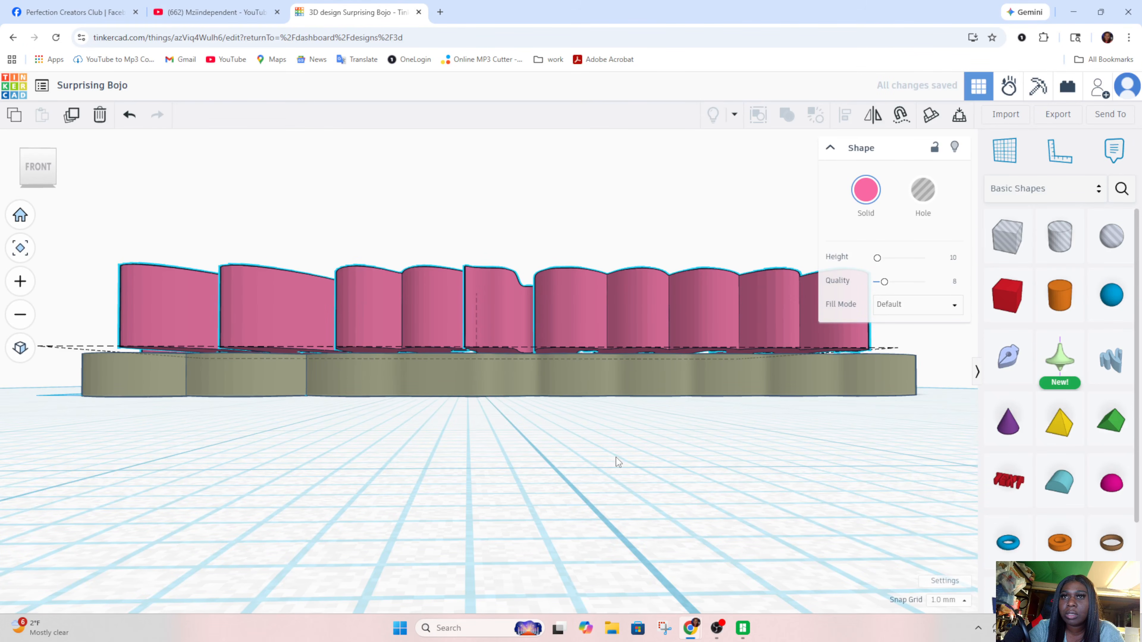
{"action": "right_click_drag", "start_coordinate": [616, 458], "coordinate": [616, 460]}
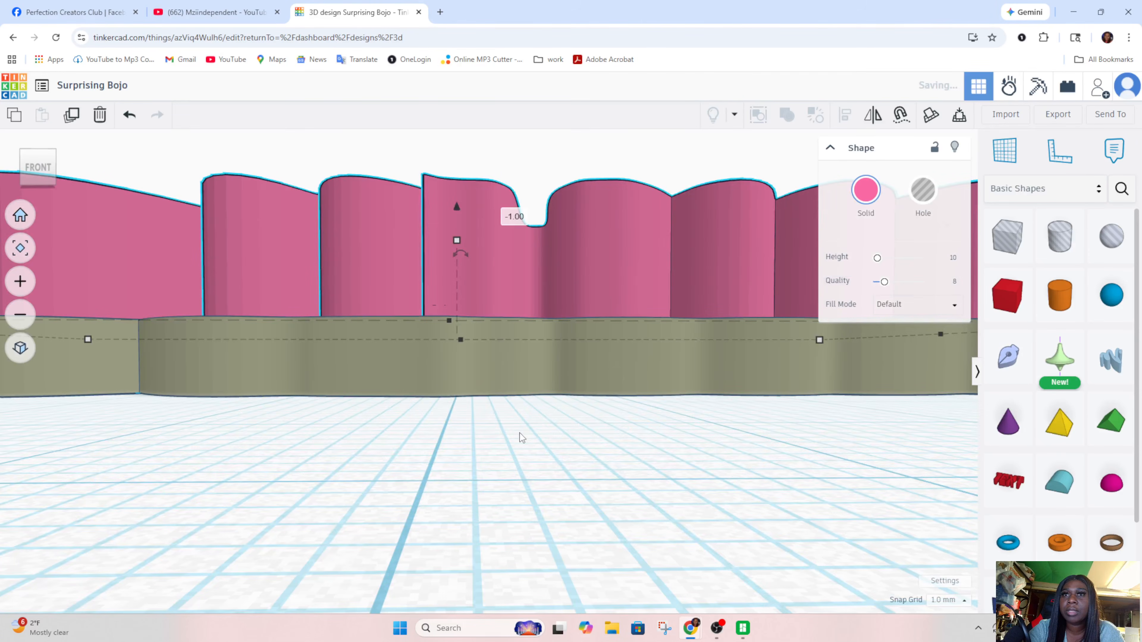
{"action": "right_click_drag", "start_coordinate": [519, 433], "coordinate": [509, 473]}
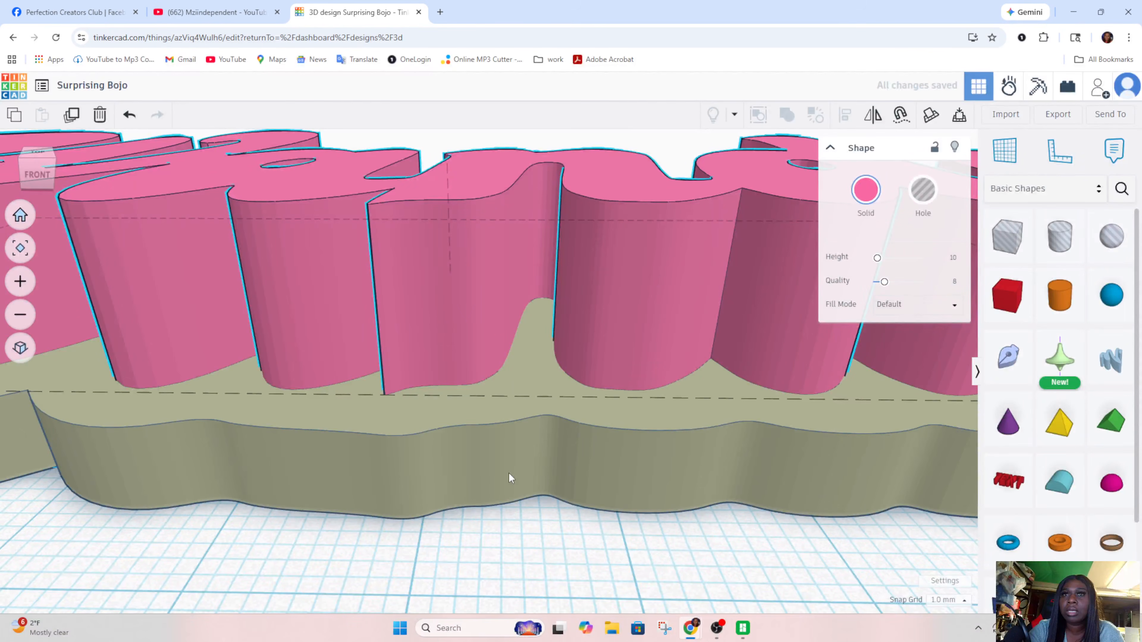
{"action": "mouse_move", "coordinate": [508, 472]}
{"action": "right_mouse_down"}
{"action": "mouse_move", "coordinate": [521, 457]}
{"action": "mouse_move", "coordinate": [523, 479]}
{"action": "right_mouse_up"}
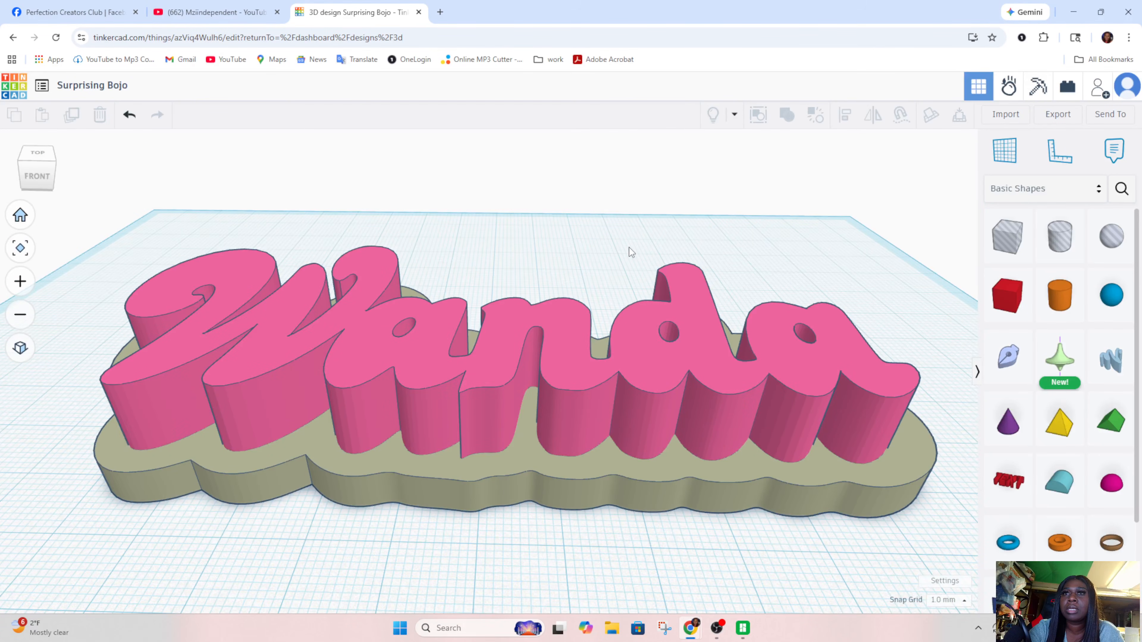
{"action": "right_click_drag", "start_coordinate": [629, 247], "coordinate": [806, 489]}
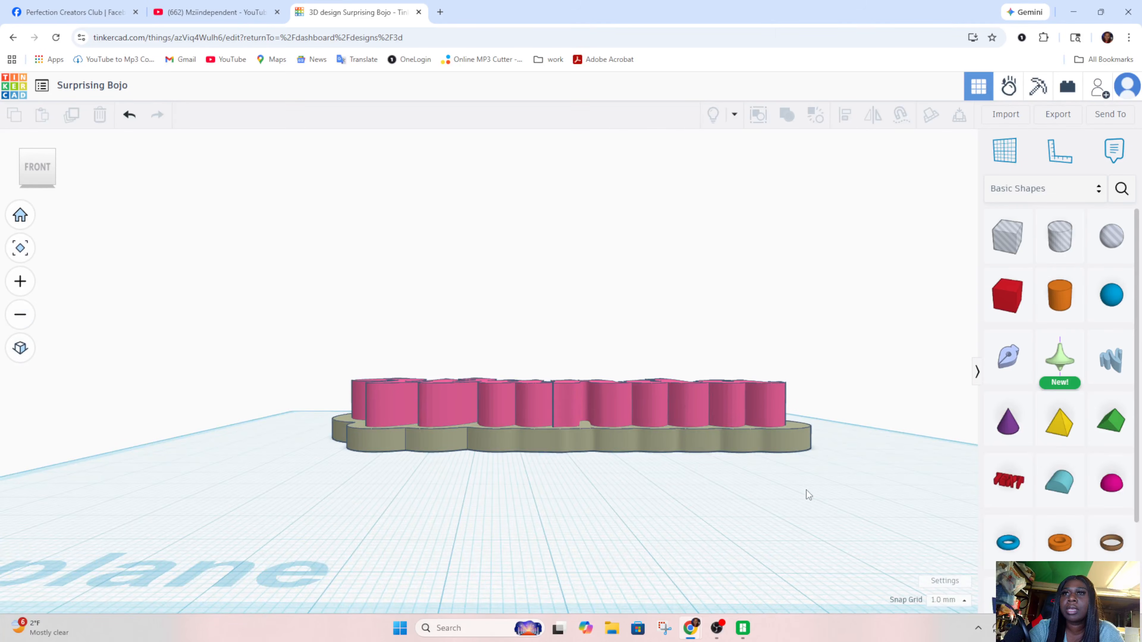
{"action": "left_click", "coordinate": [574, 392]}
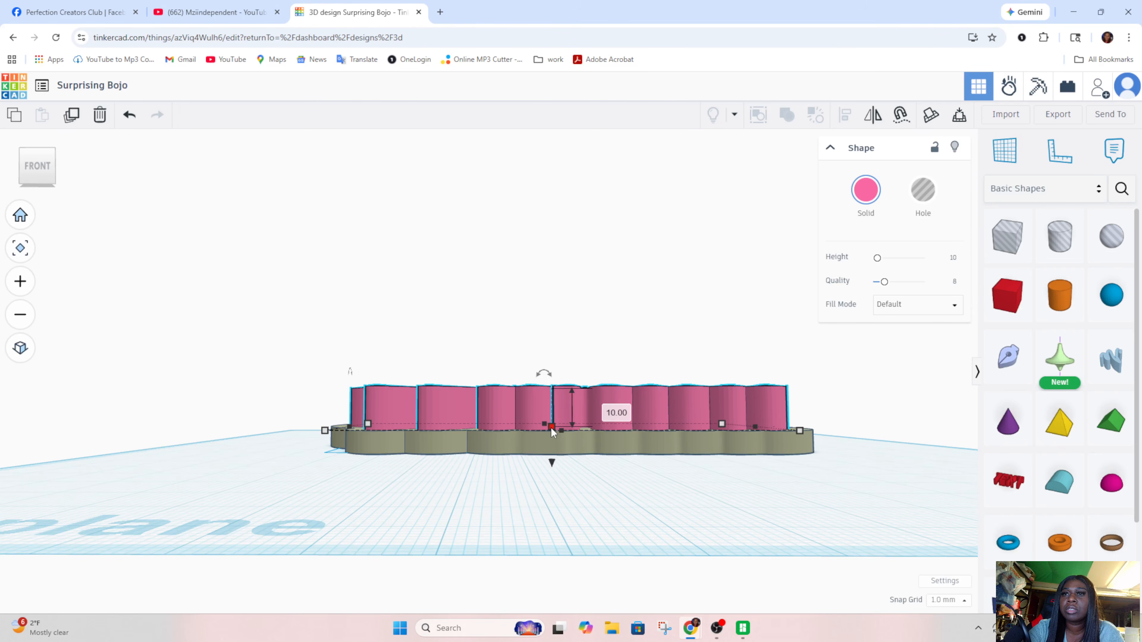
{"action": "left_click_drag", "start_coordinate": [553, 431], "coordinate": [552, 445]}
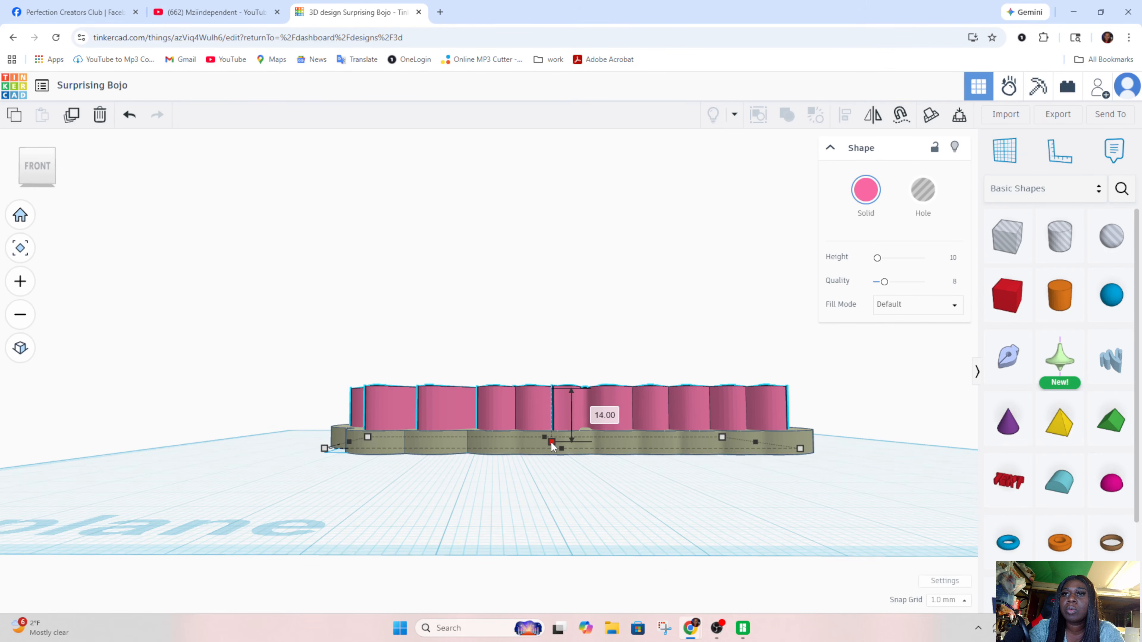
{"action": "left_click_drag", "start_coordinate": [552, 445], "coordinate": [552, 431]}
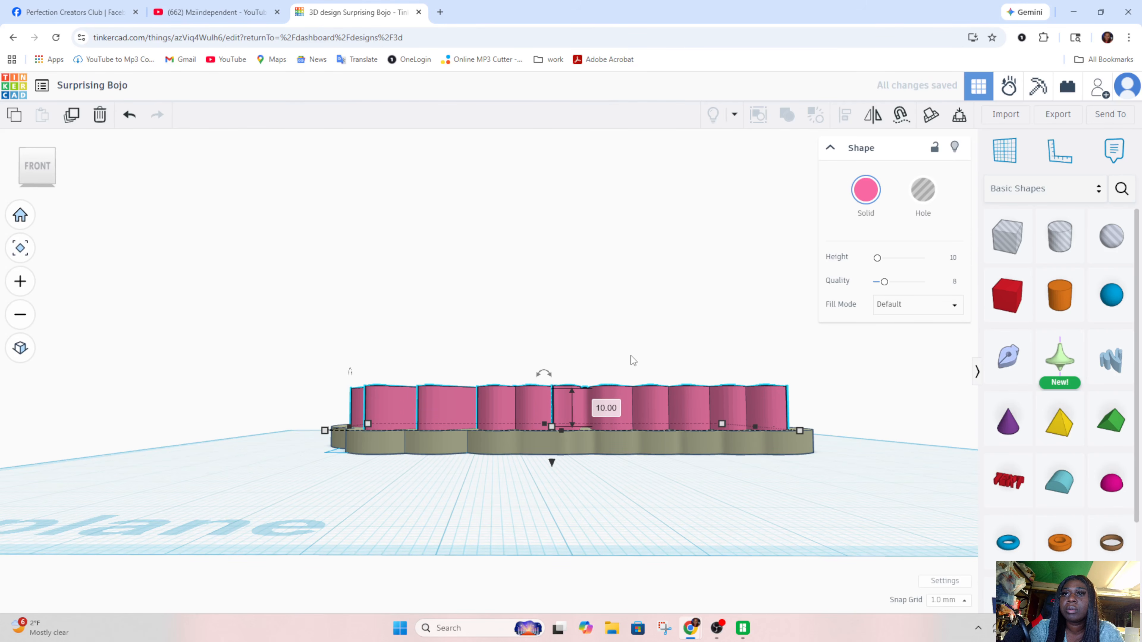
- Reduce the pink name lettering's height to 2 mm, keeping its base on the backing
{"action": "mouse_move", "coordinate": [633, 360]}
{"action": "right_mouse_down"}
{"action": "mouse_move", "coordinate": [639, 571]}
{"action": "mouse_move", "coordinate": [633, 375]}
{"action": "right_mouse_up"}
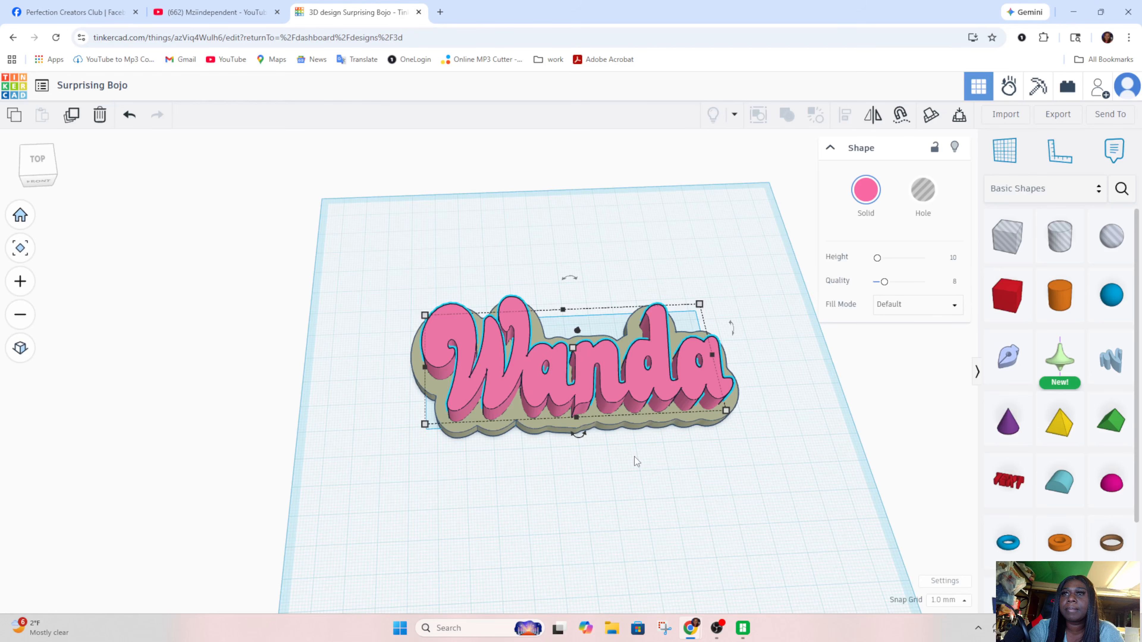
{"action": "right_click_drag", "start_coordinate": [634, 457], "coordinate": [576, 429]}
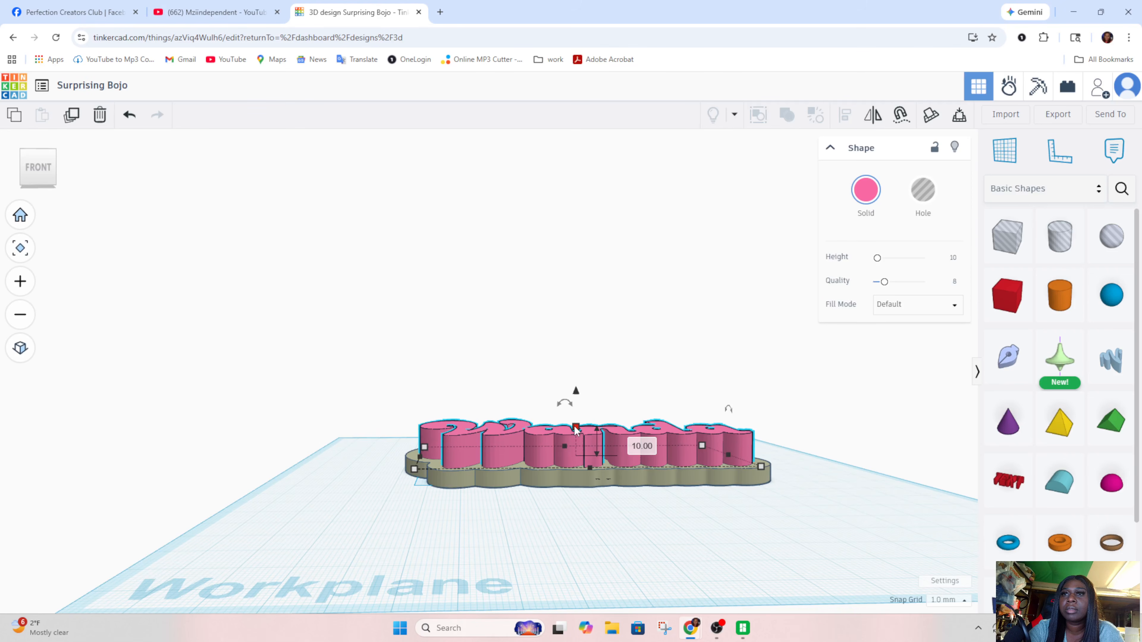
{"action": "left_click_drag", "start_coordinate": [576, 430], "coordinate": [577, 456]}
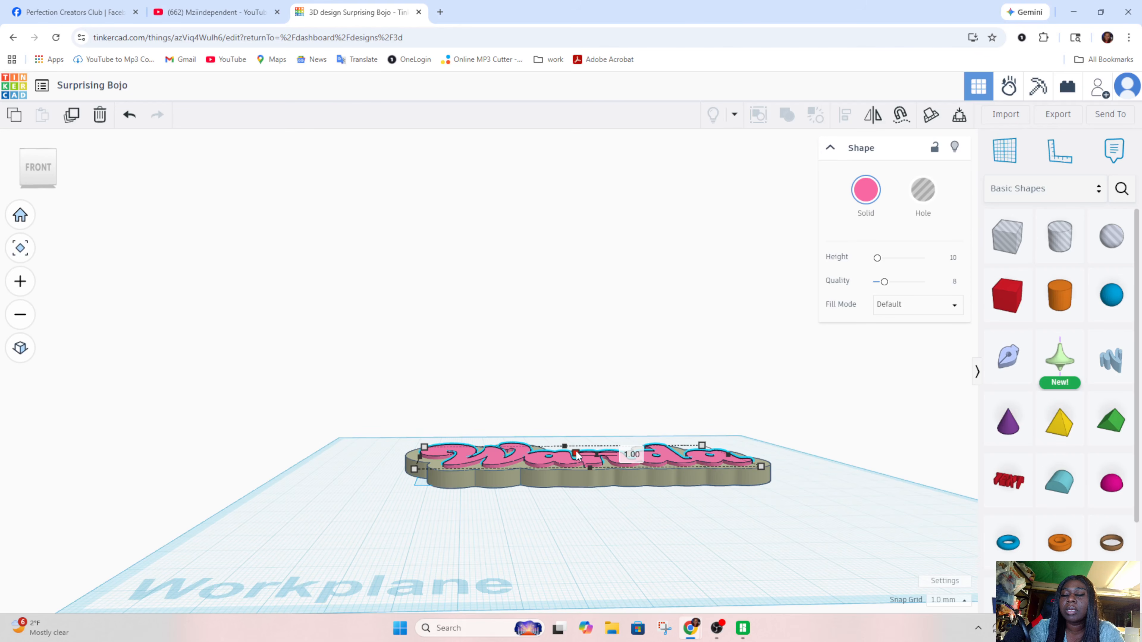
{"action": "mouse_move", "coordinate": [577, 456]}
{"action": "left_mouse_down"}
{"action": "mouse_move", "coordinate": [594, 259]}
{"action": "mouse_move", "coordinate": [567, 455]}
{"action": "left_mouse_up"}
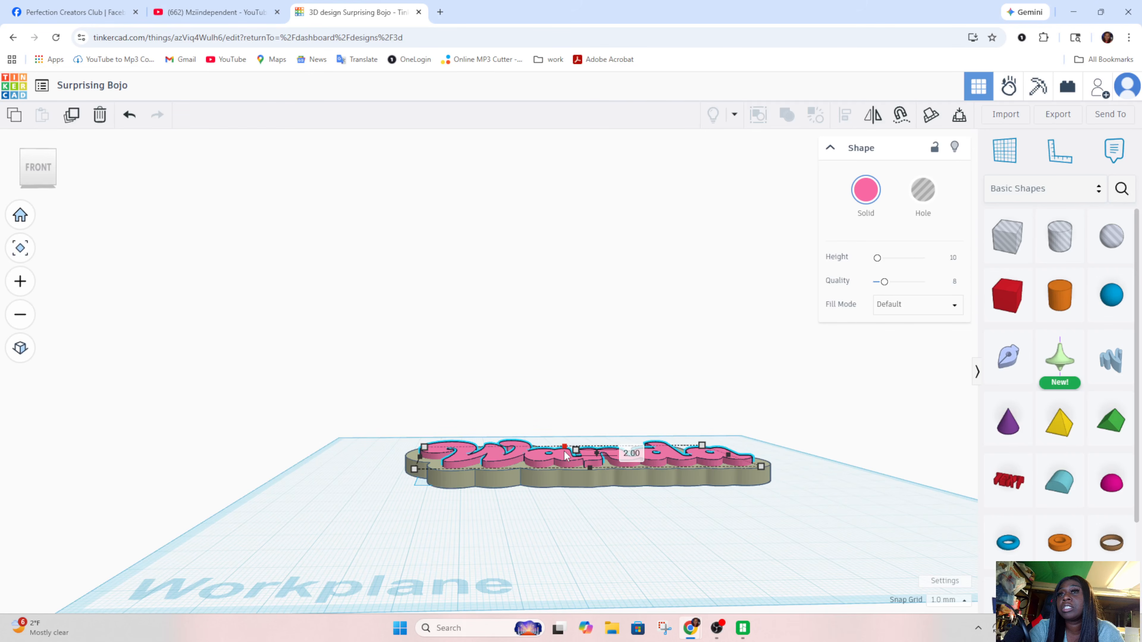
{"action": "left_click", "coordinate": [623, 403]}
{"action": "right_click_drag", "start_coordinate": [623, 402], "coordinate": [625, 416]}
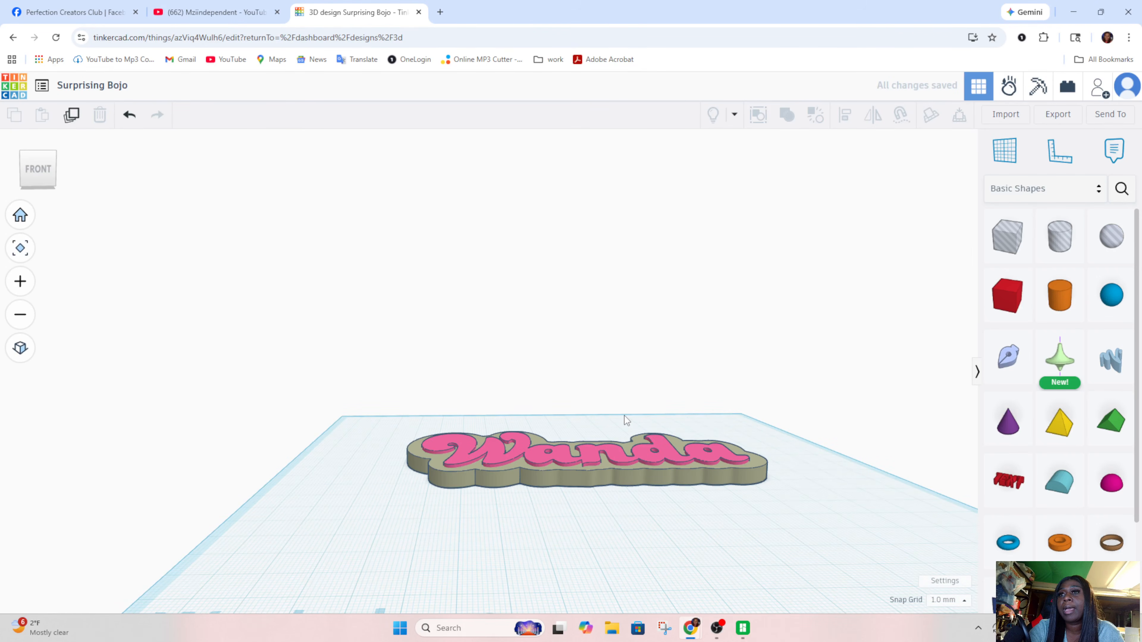
- Narrow the backing shape to 116 mm wide by moving its right edge closer to the lettering
{"action": "right_click_drag", "start_coordinate": [625, 416], "coordinate": [635, 371]}
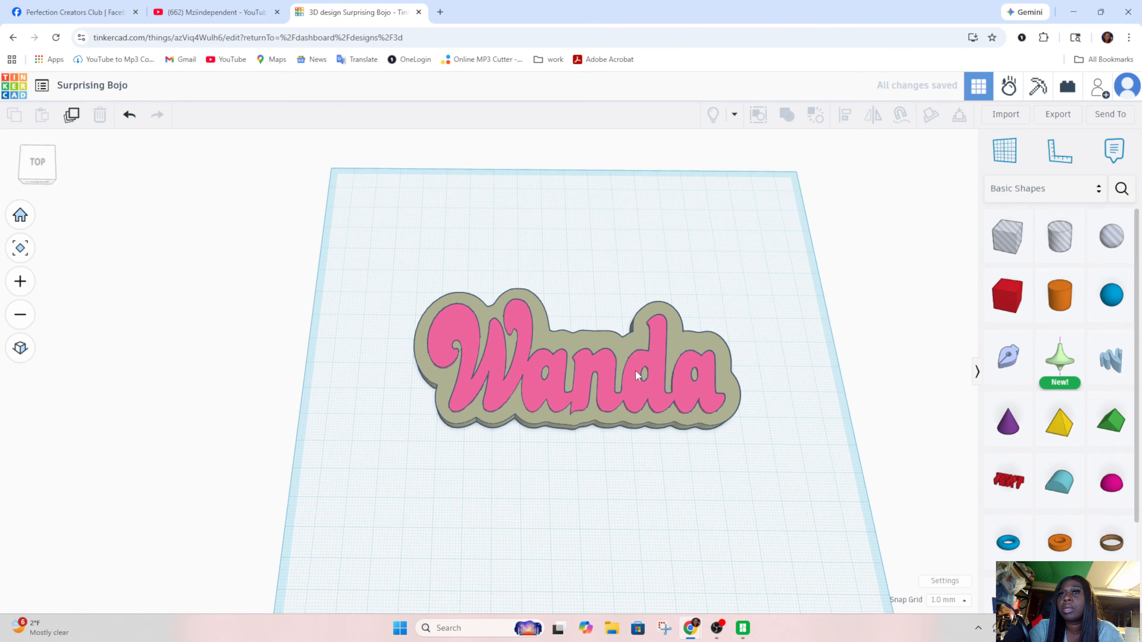
{"action": "right_click_drag", "start_coordinate": [636, 371], "coordinate": [629, 453]}
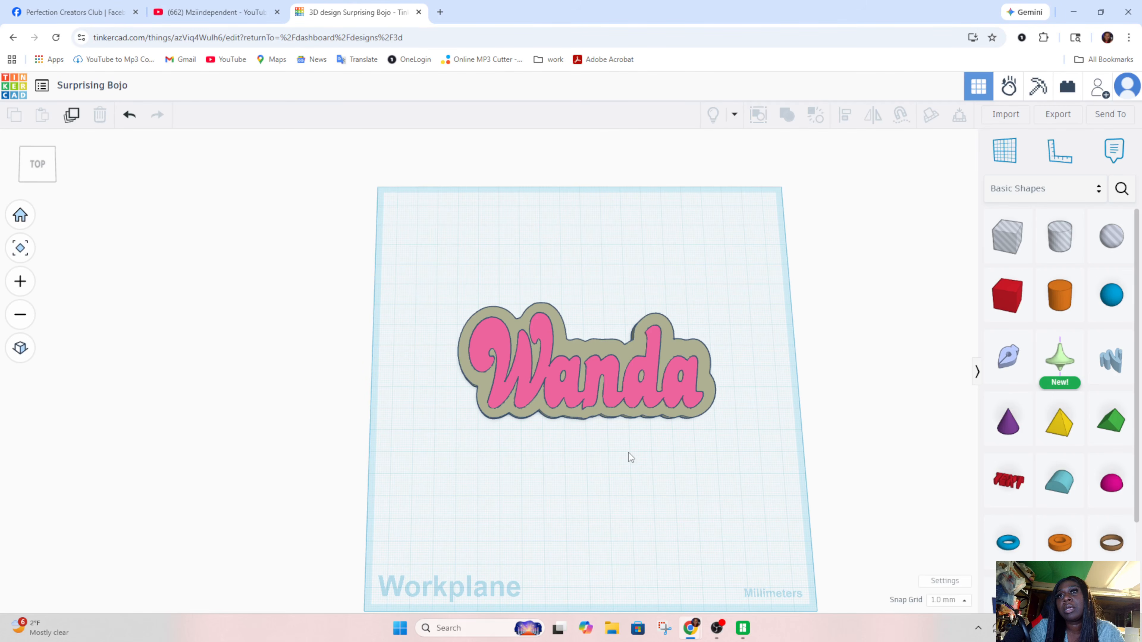
{"action": "left_click", "coordinate": [697, 375]}
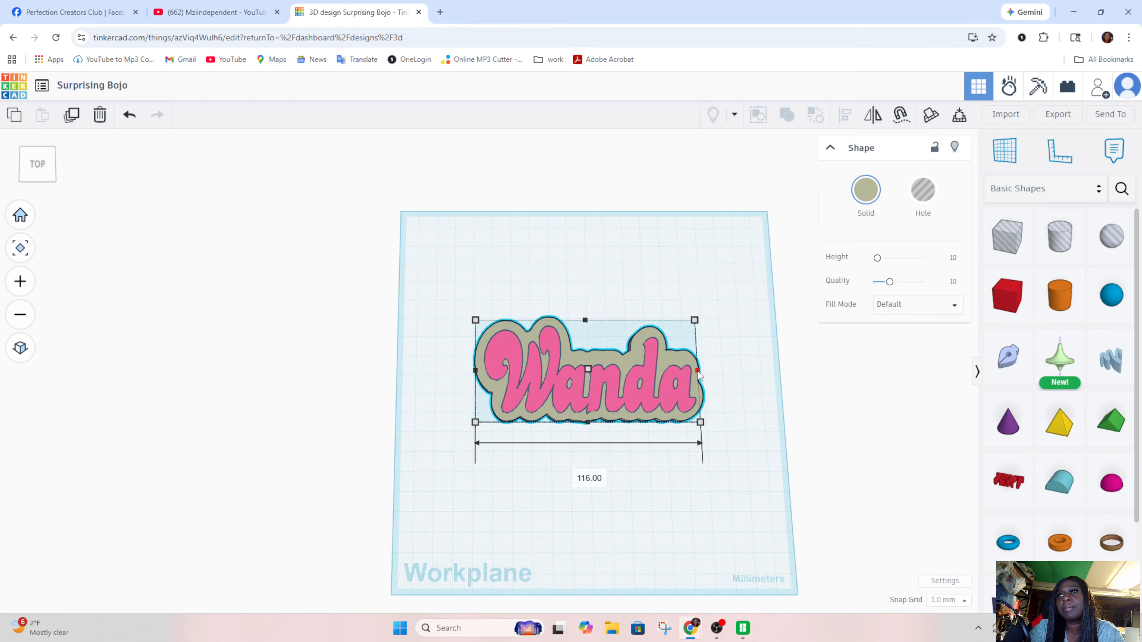
{"action": "left_click", "coordinate": [732, 377]}
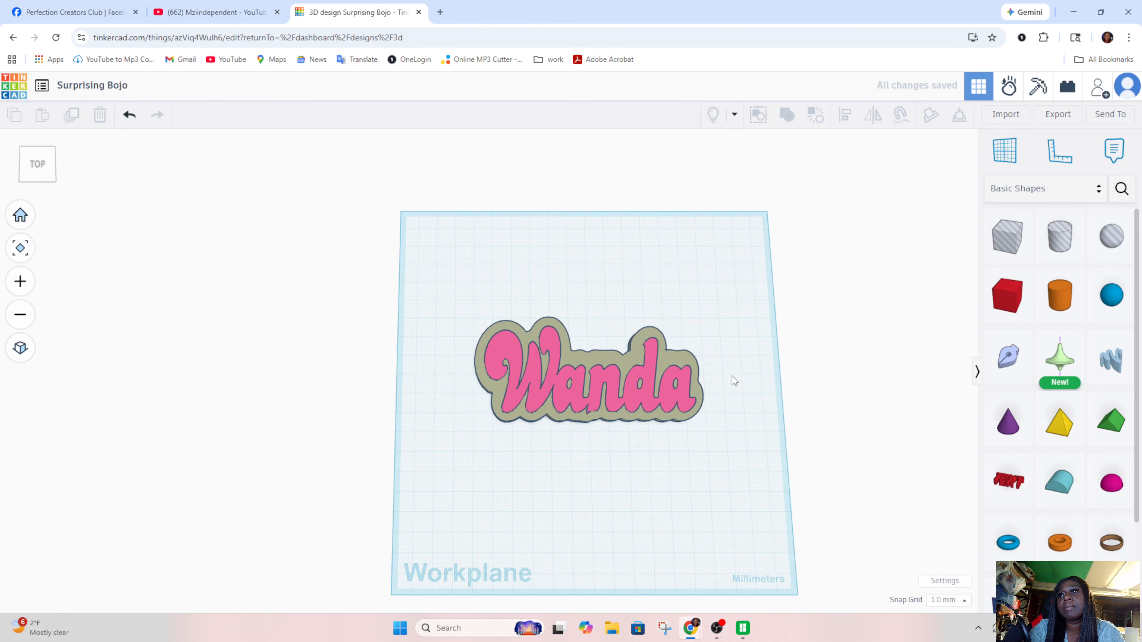
- Select the complete name plate, switch to Bambu Studio and import the model into the Blank Cuban Link Chain project
{"action": "right_click_drag", "start_coordinate": [731, 376], "coordinate": [480, 454]}
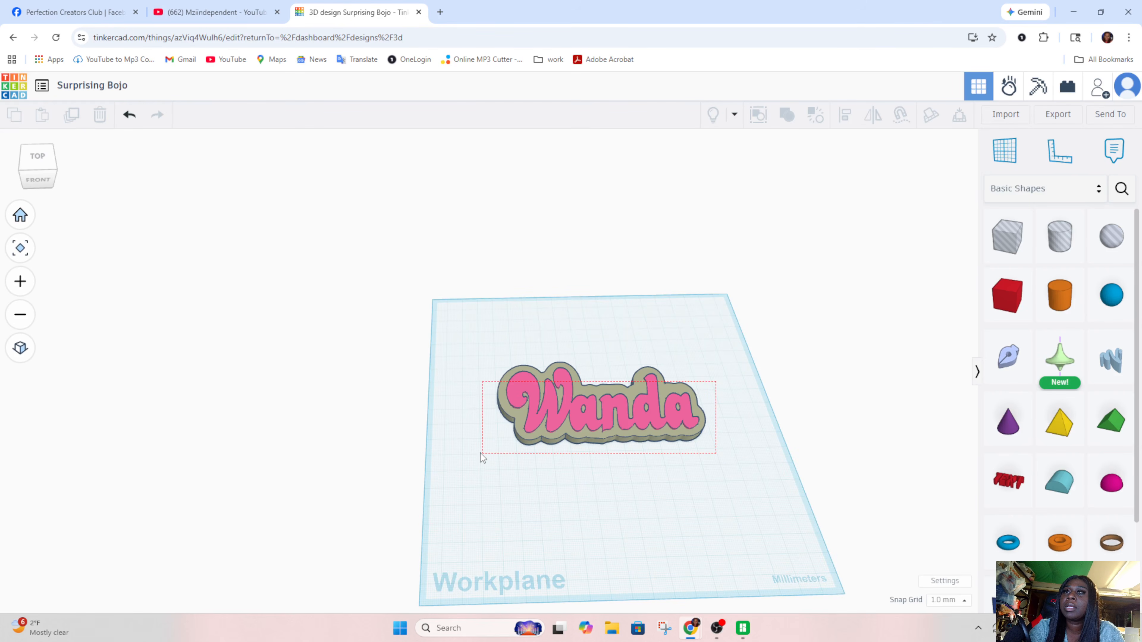
{"action": "left_click_drag", "start_coordinate": [480, 453], "coordinate": [480, 453]}
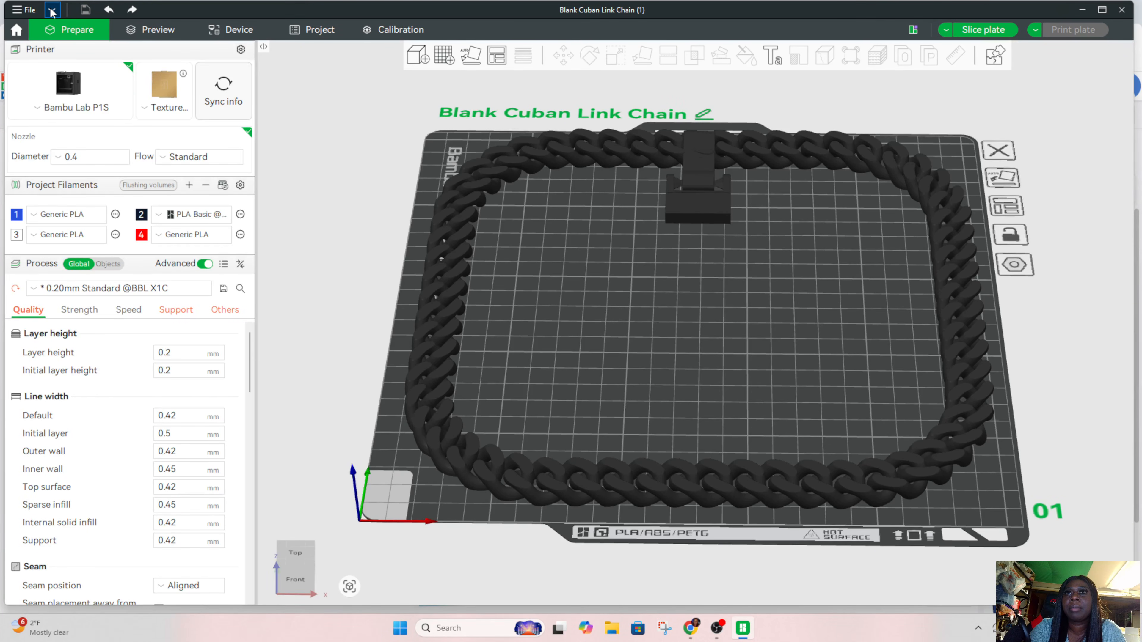
{"action": "left_click", "coordinate": [52, 10]}
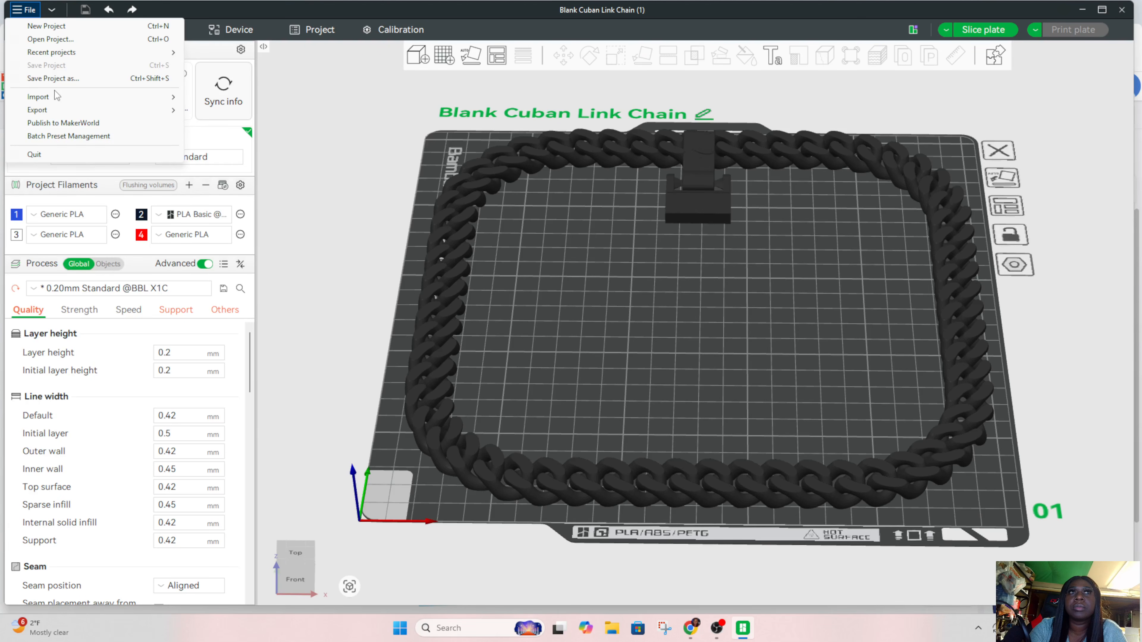
{"action": "left_click", "coordinate": [54, 92]}
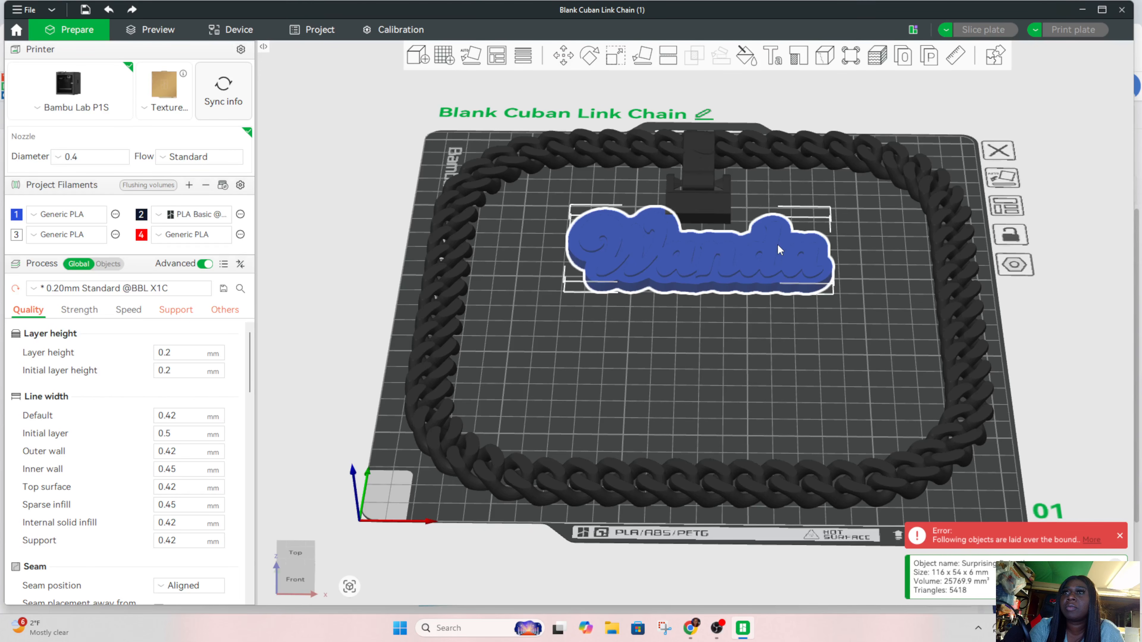
- Move the imported name plate upward on the plate so it sits under the chain's hanging connector, and check it from below
{"action": "left_click_drag", "start_coordinate": [777, 247], "coordinate": [769, 234]}
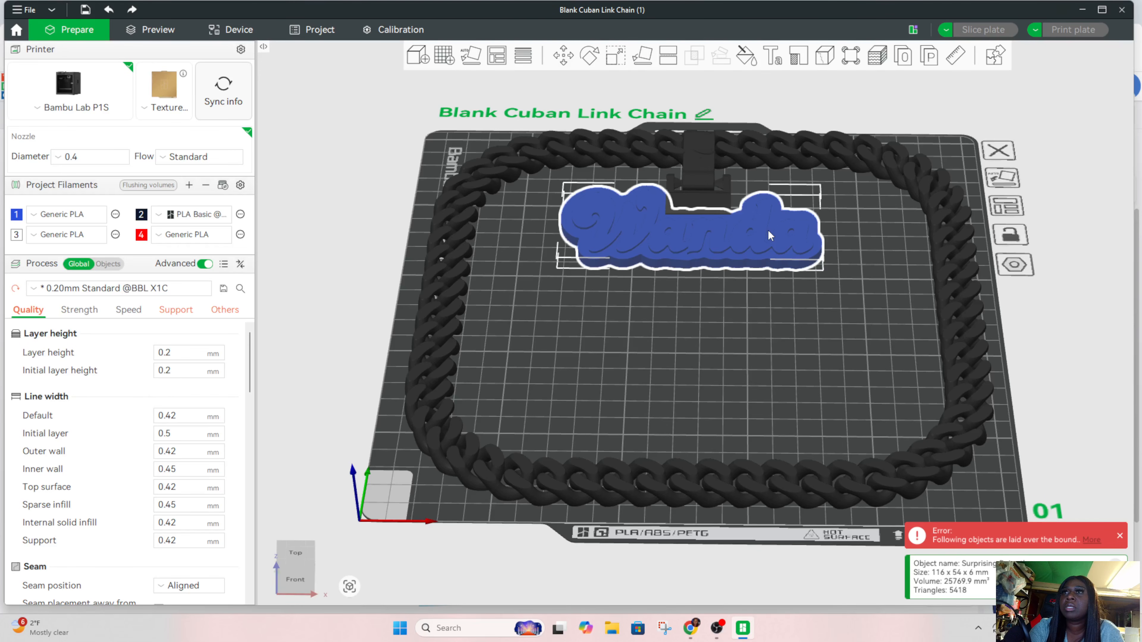
{"action": "left_click", "coordinate": [693, 339]}
{"action": "right_click_drag", "start_coordinate": [693, 339], "coordinate": [735, 306]}
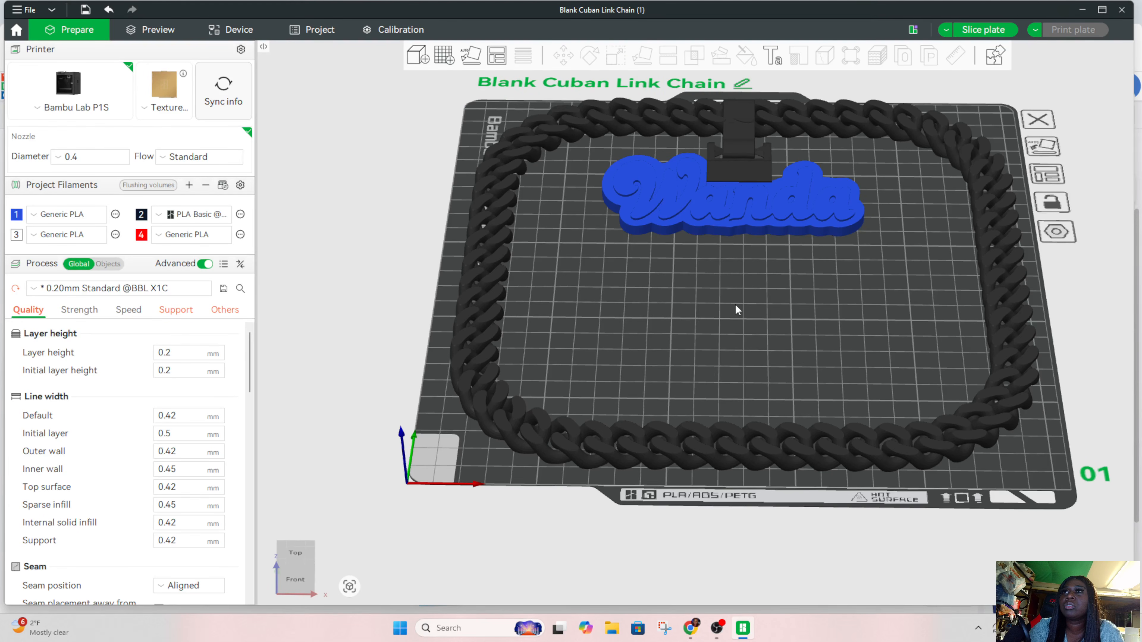
{"action": "left_click_drag", "start_coordinate": [736, 309], "coordinate": [761, 300]}
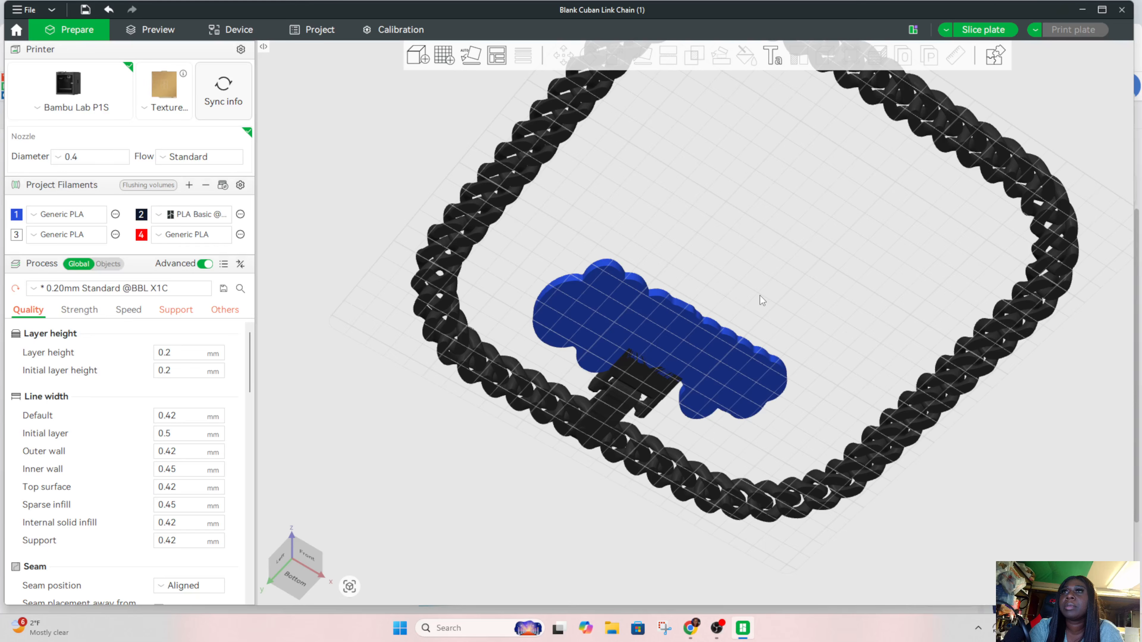
{"action": "left_click", "coordinate": [747, 56]}
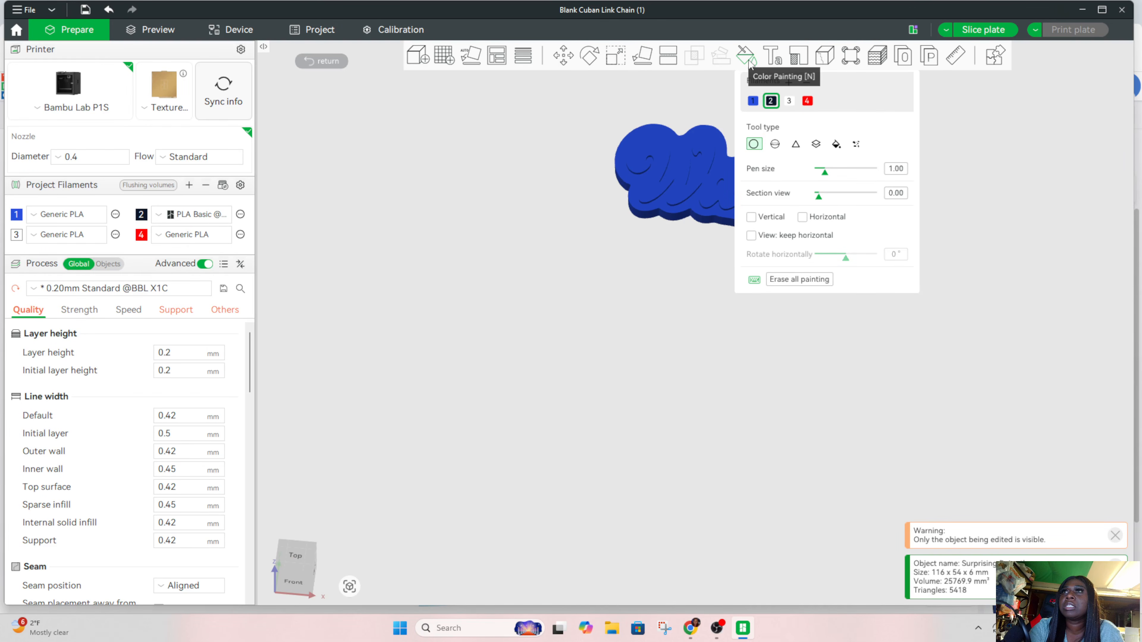
{"action": "left_click", "coordinate": [15, 214]}
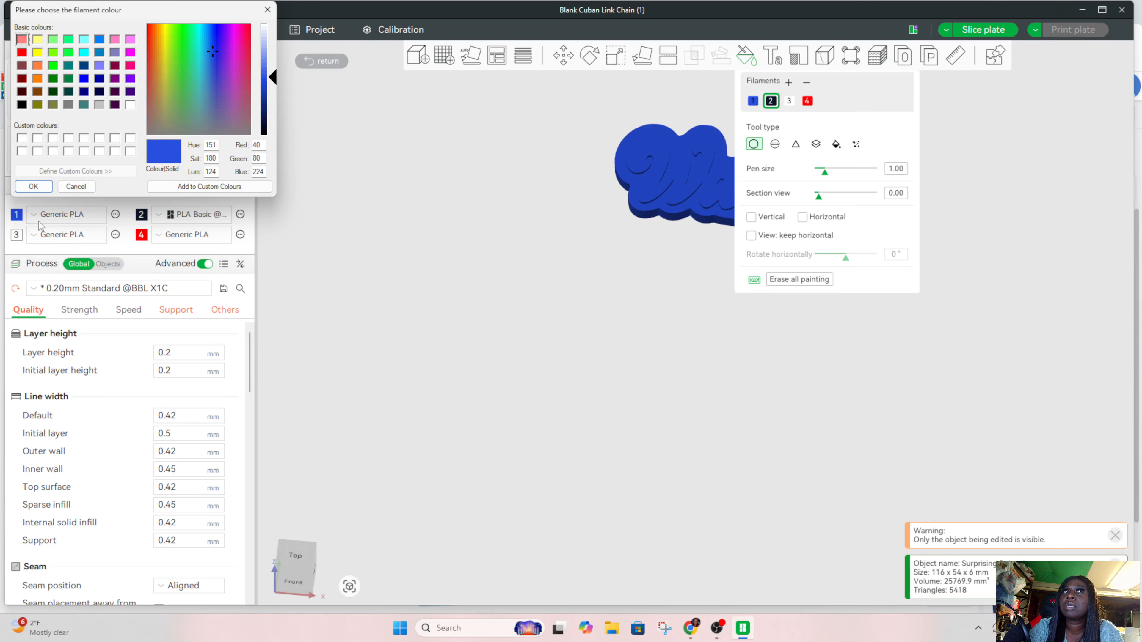
{"action": "key", "text": "Escape"}
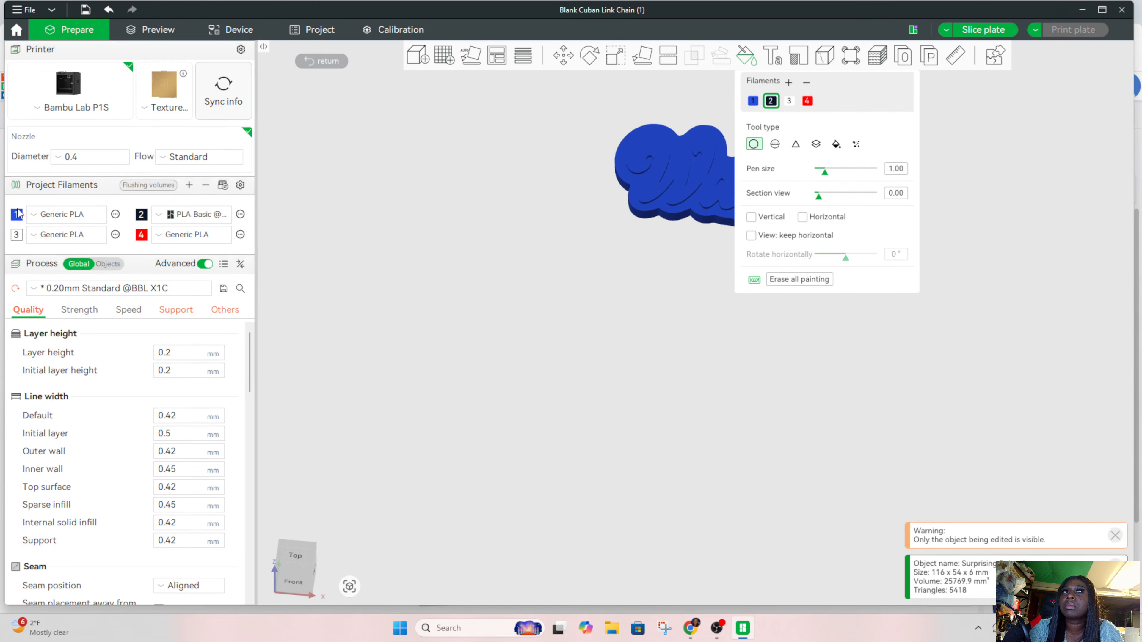
{"action": "left_click", "coordinate": [17, 214]}
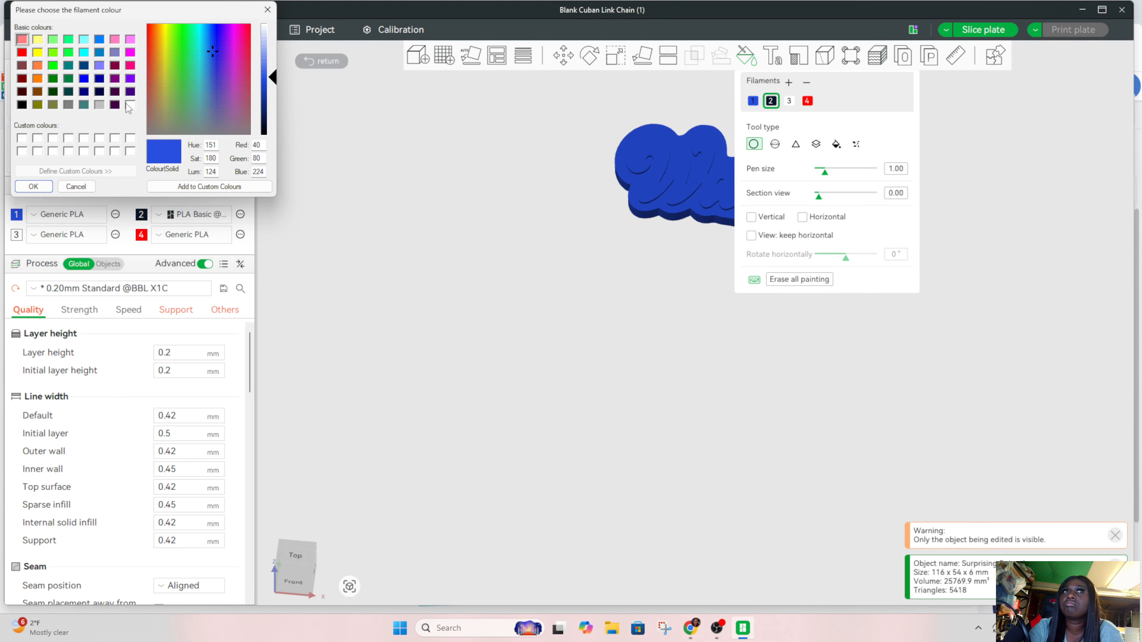
{"action": "left_click", "coordinate": [161, 185]}
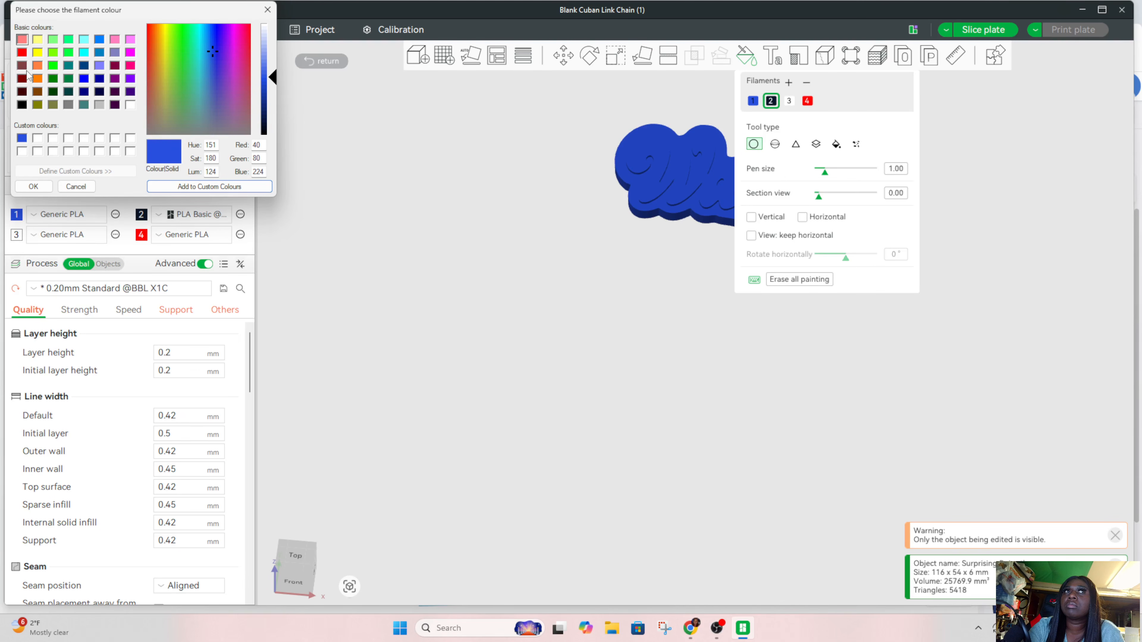
{"action": "left_click", "coordinate": [74, 186]}
- Set filament 1's colour to a gold of red 196, green 154, blue 11, saving it as a custom colour
{"action": "left_click", "coordinate": [17, 216]}
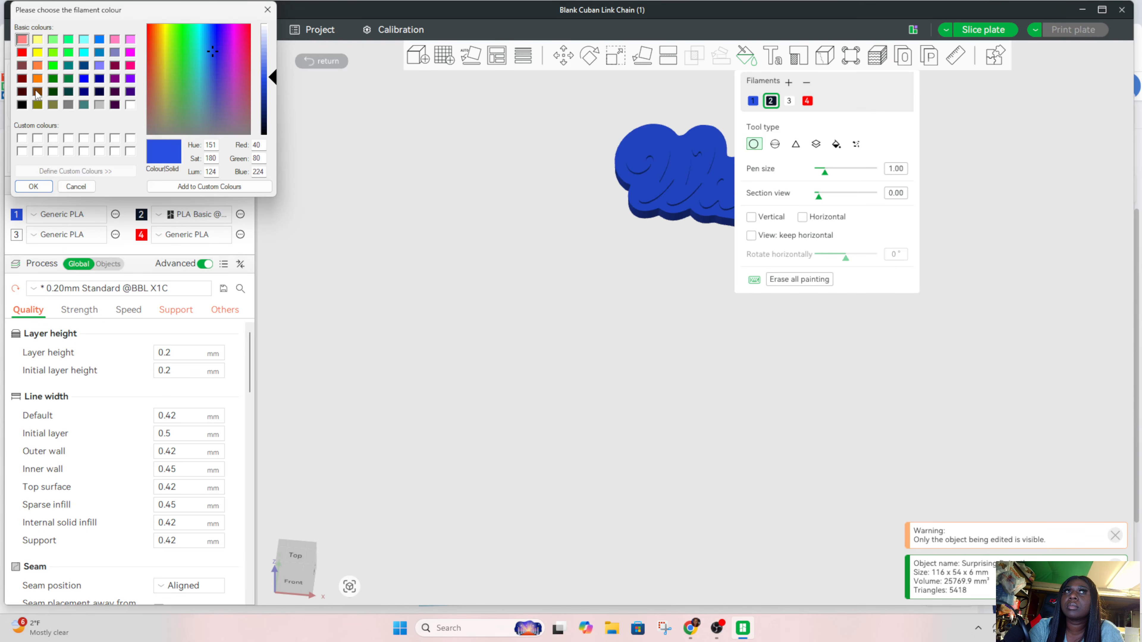
{"action": "left_click", "coordinate": [22, 65]}
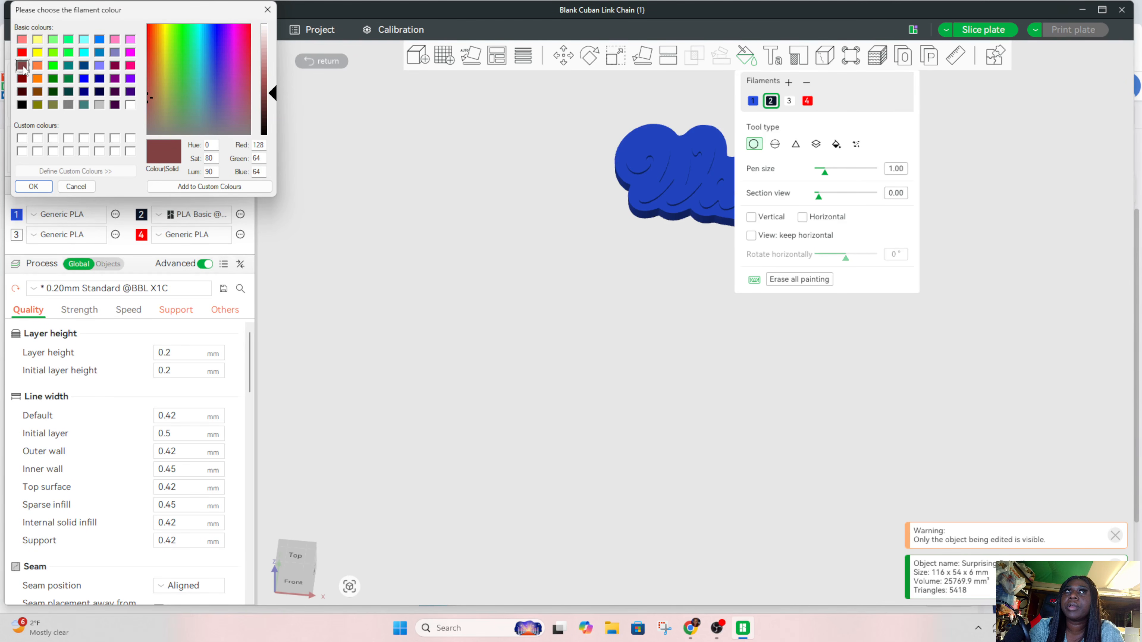
{"action": "left_click", "coordinate": [22, 79]}
{"action": "left_click", "coordinate": [160, 64]}
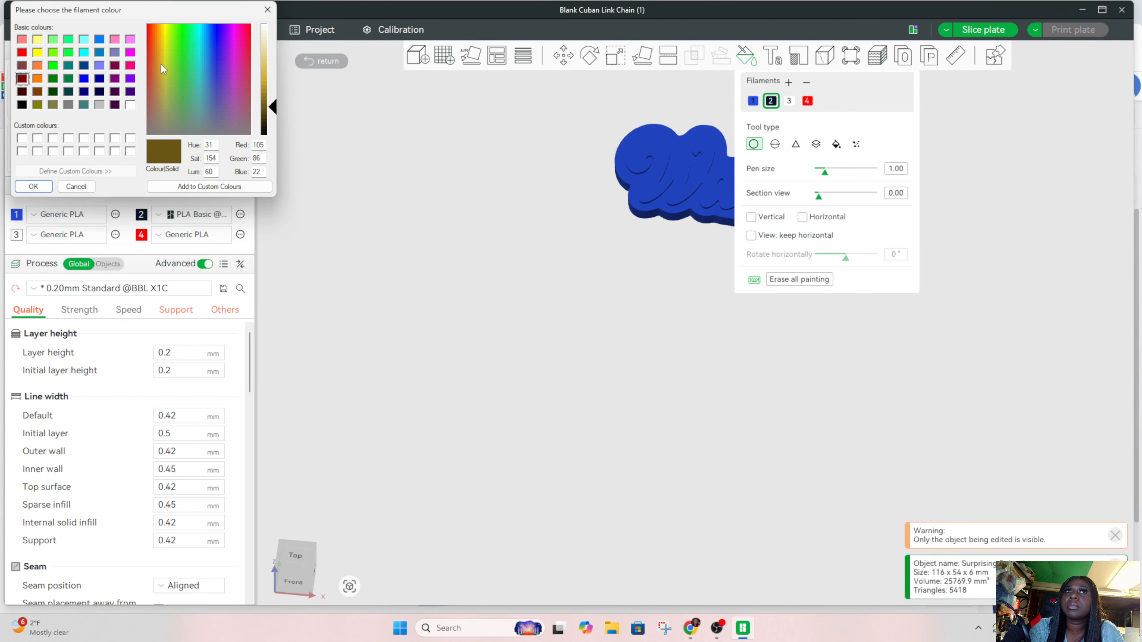
{"action": "left_click", "coordinate": [160, 37]}
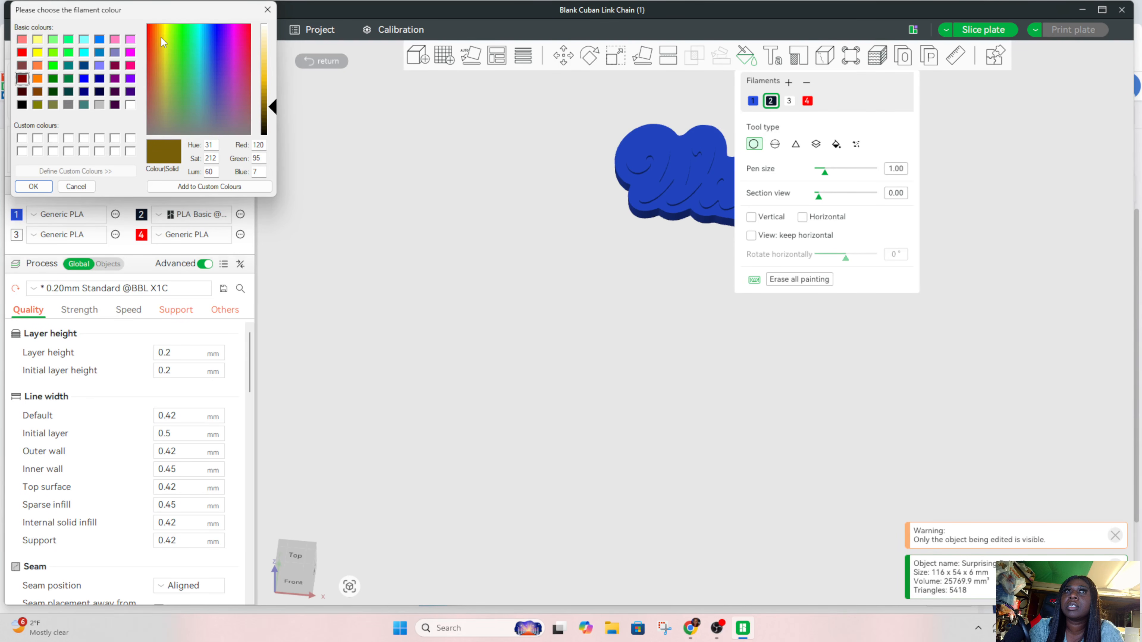
{"action": "left_click", "coordinate": [164, 34]}
{"action": "left_click", "coordinate": [161, 35]}
{"action": "left_click", "coordinate": [273, 88]}
{"action": "left_click", "coordinate": [274, 91]}
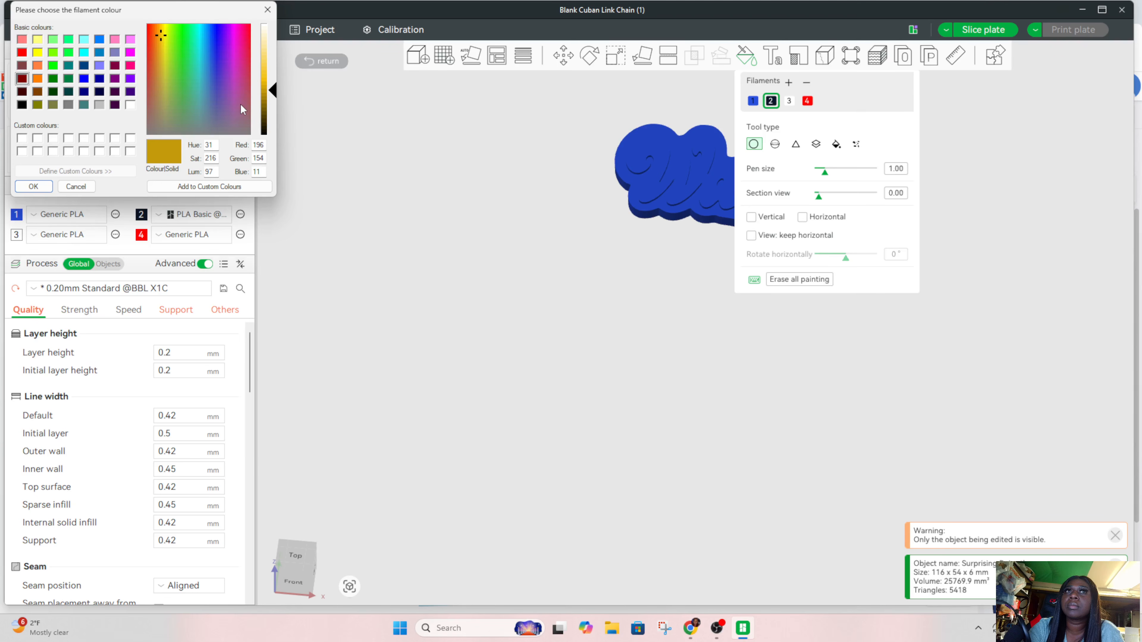
{"action": "left_click", "coordinate": [209, 186]}
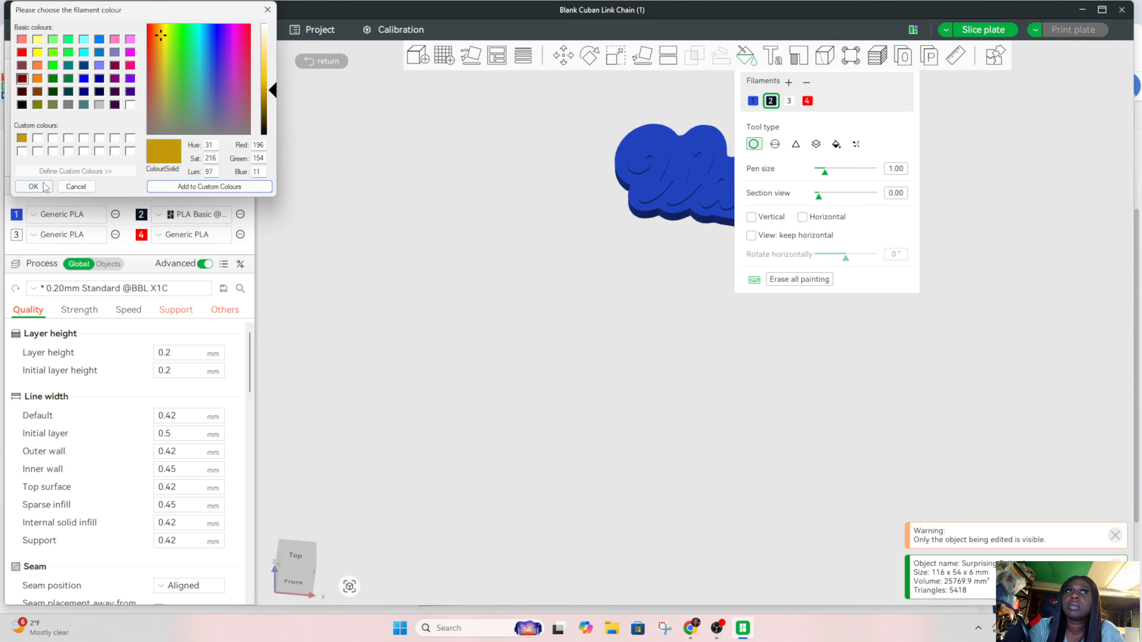
{"action": "left_click", "coordinate": [33, 186]}
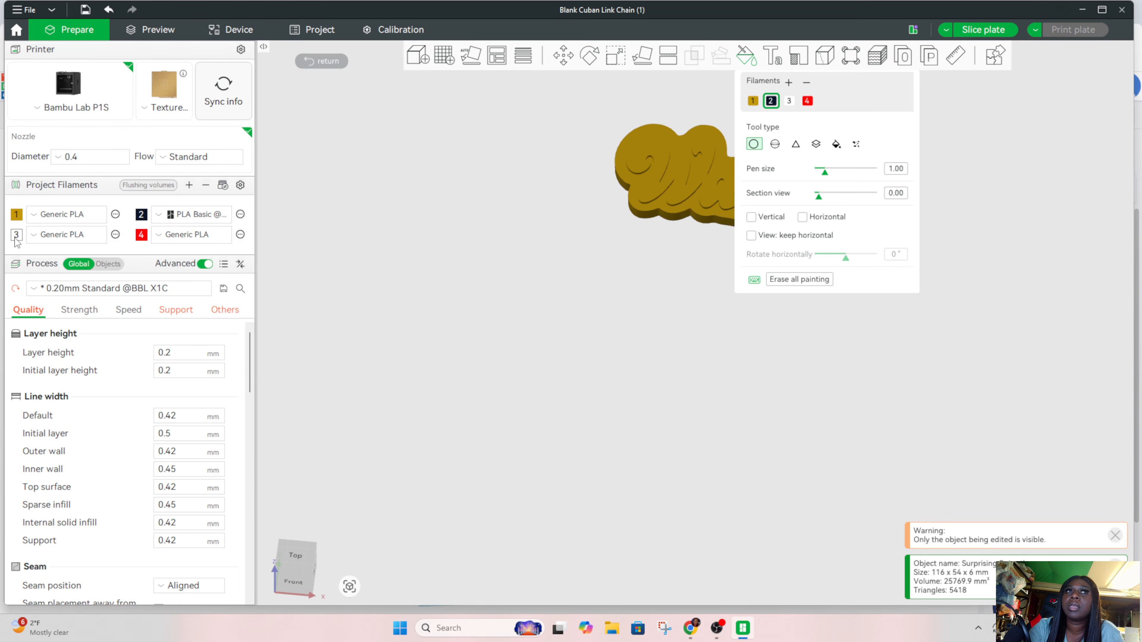
- Set filament 2's colour to Silver (10102)
{"action": "left_click", "coordinate": [141, 215]}
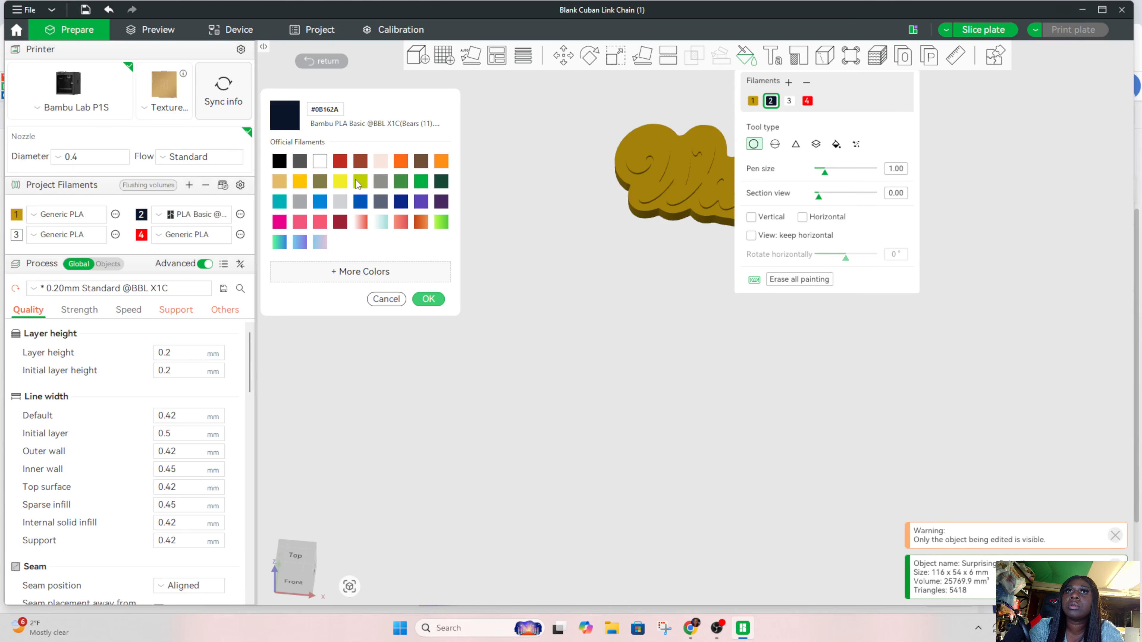
{"action": "left_click", "coordinate": [299, 201]}
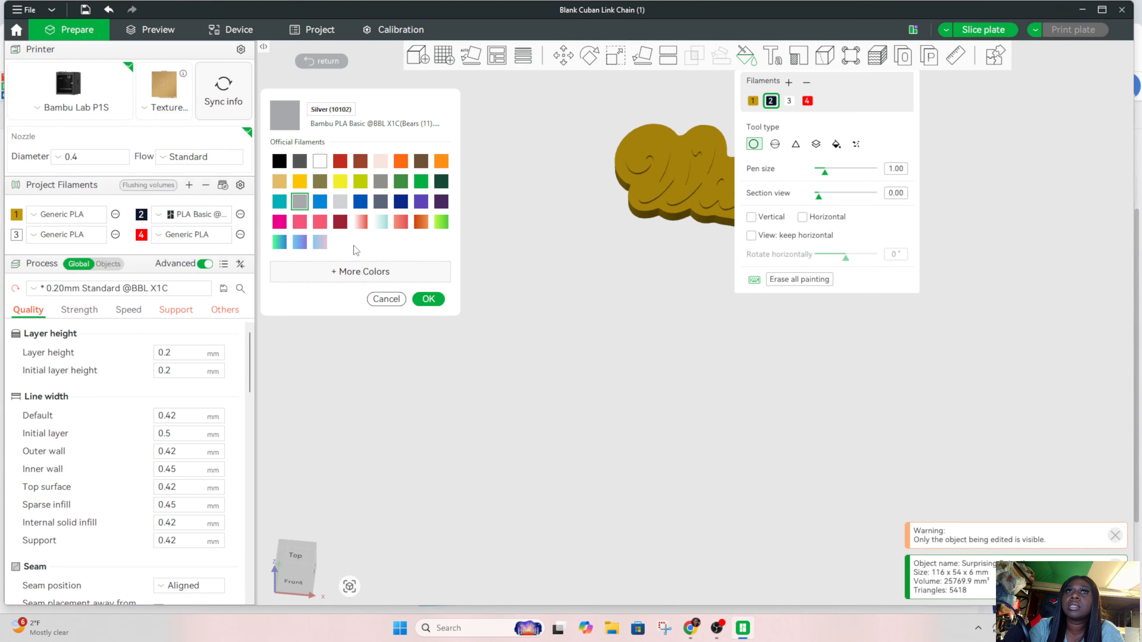
{"action": "left_click", "coordinate": [429, 299]}
{"action": "left_click", "coordinate": [67, 214]}
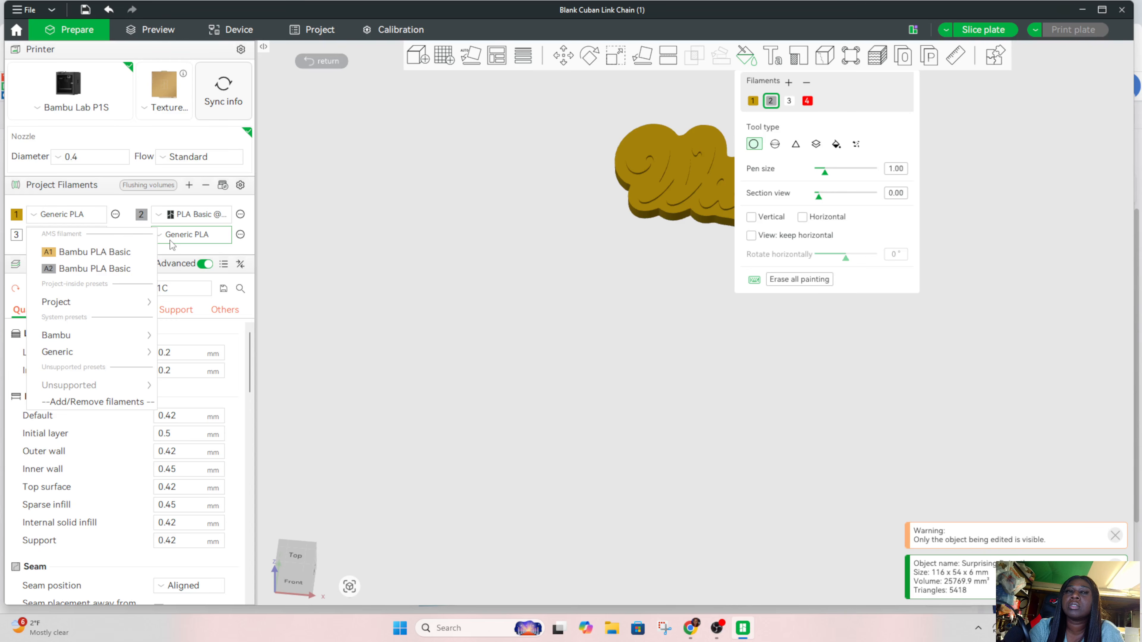
{"action": "left_click", "coordinate": [406, 241]}
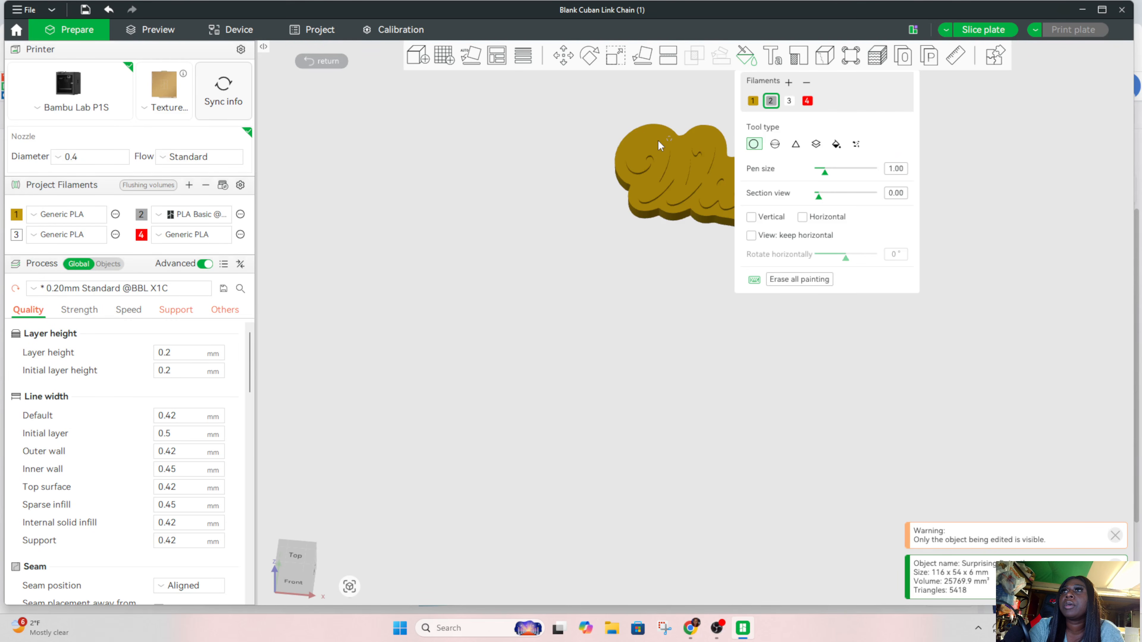
- Leave Color Painting and undo the accidental move of the chain
{"action": "left_click_drag", "start_coordinate": [657, 139], "coordinate": [601, 295]}
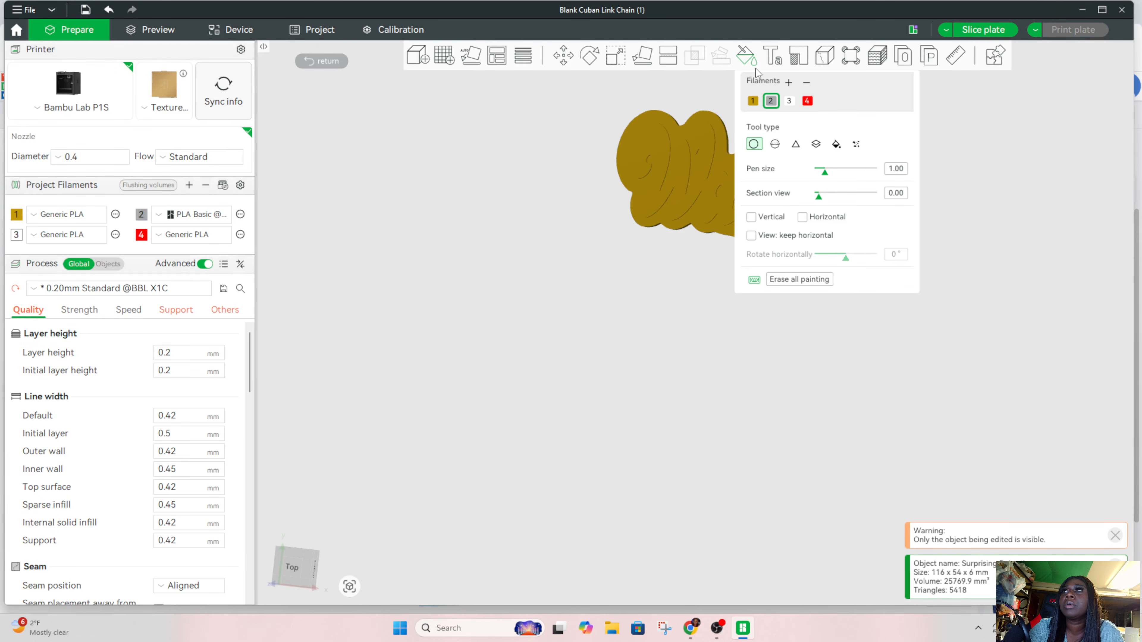
{"action": "left_click", "coordinate": [748, 58]}
{"action": "left_click_drag", "start_coordinate": [866, 290], "coordinate": [792, 354]}
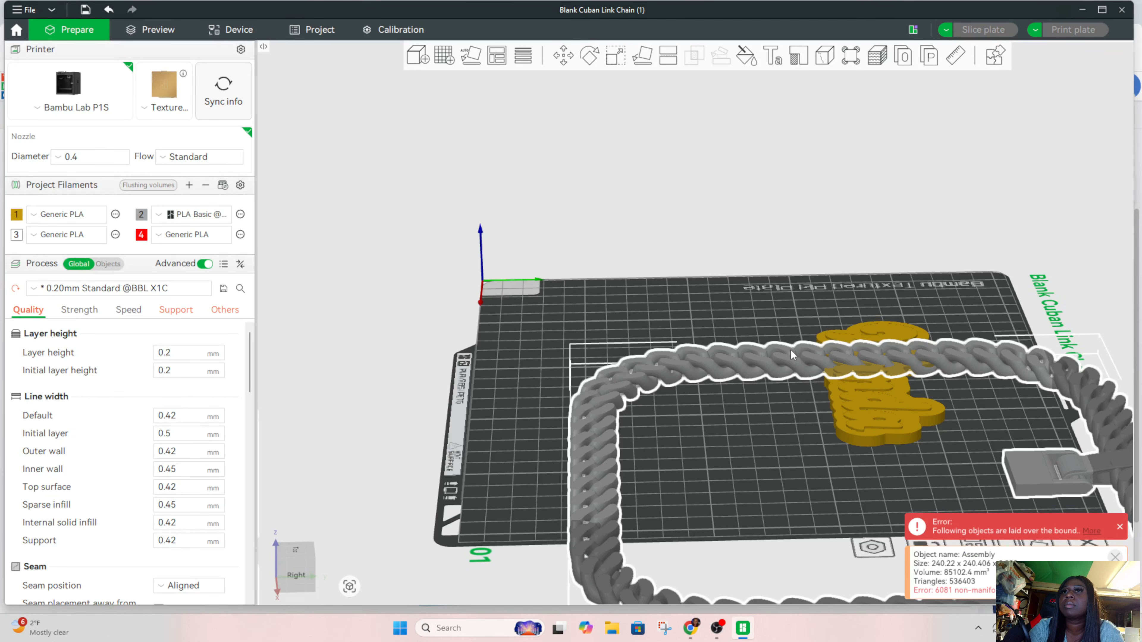
{"action": "key", "text": "ctrl+z"}
- Examine from several angles how the name plate sits beneath the chain's connector
{"action": "right_click_drag", "start_coordinate": [728, 176], "coordinate": [727, 191]}
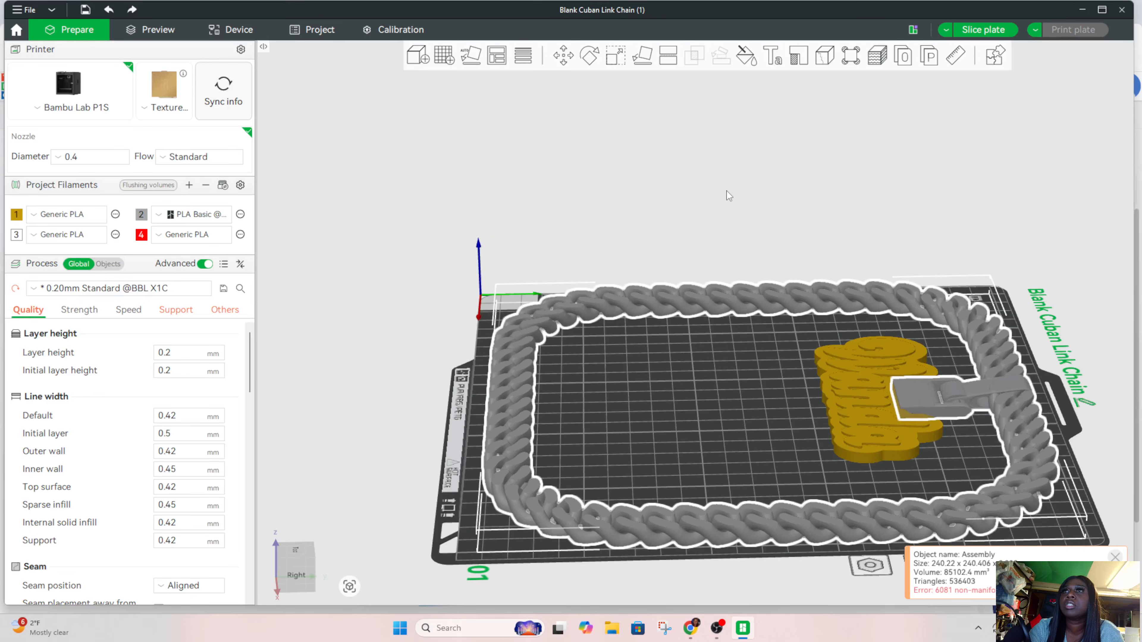
{"action": "left_click_drag", "start_coordinate": [726, 191], "coordinate": [484, 151]}
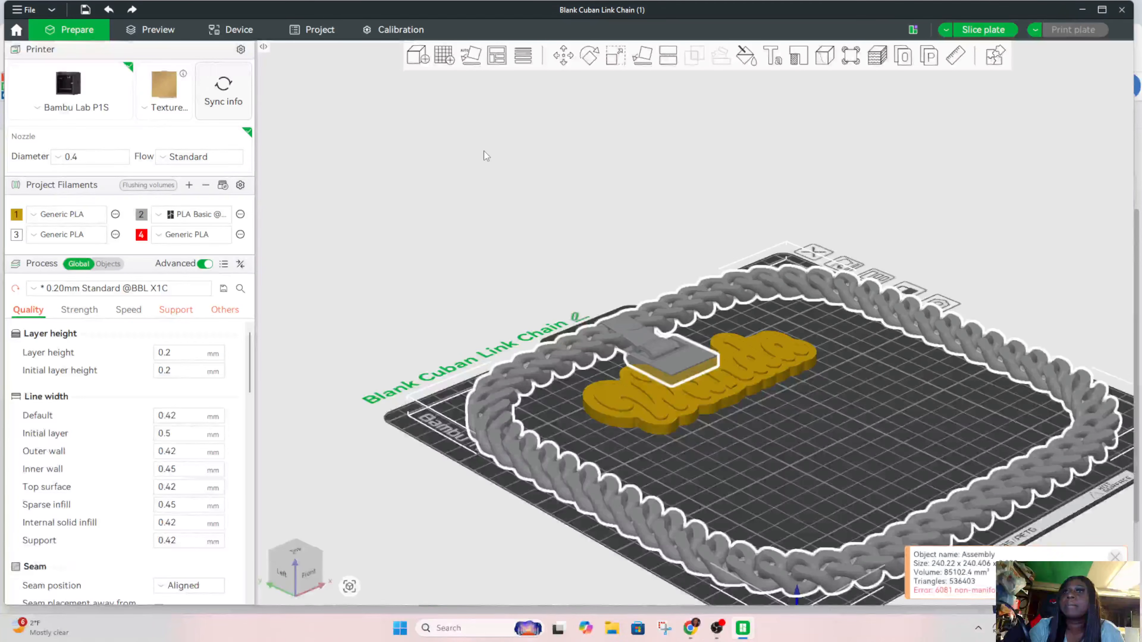
{"action": "key", "text": "1"}
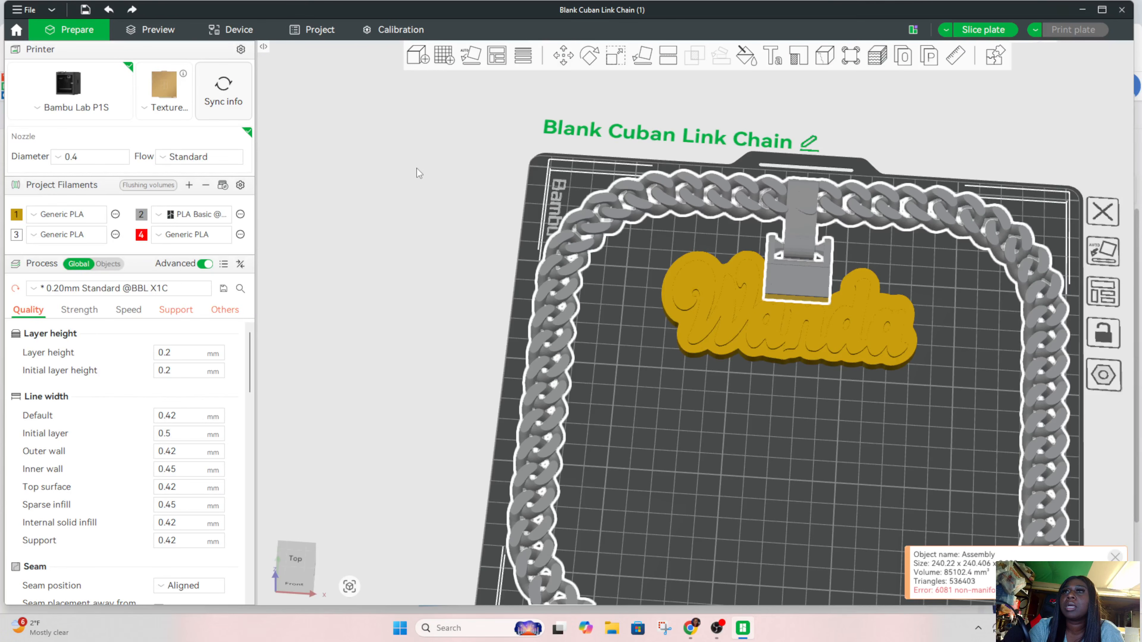
{"action": "left_click_drag", "start_coordinate": [417, 168], "coordinate": [779, 383]}
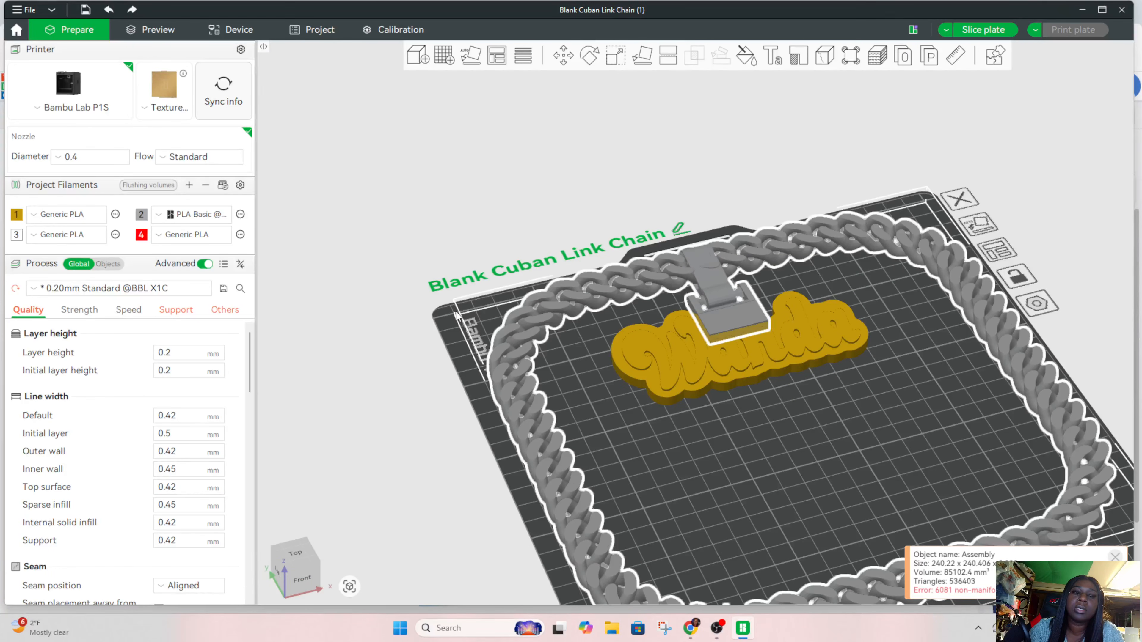
{"action": "middle_click_drag", "start_coordinate": [456, 314], "coordinate": [417, 221]}
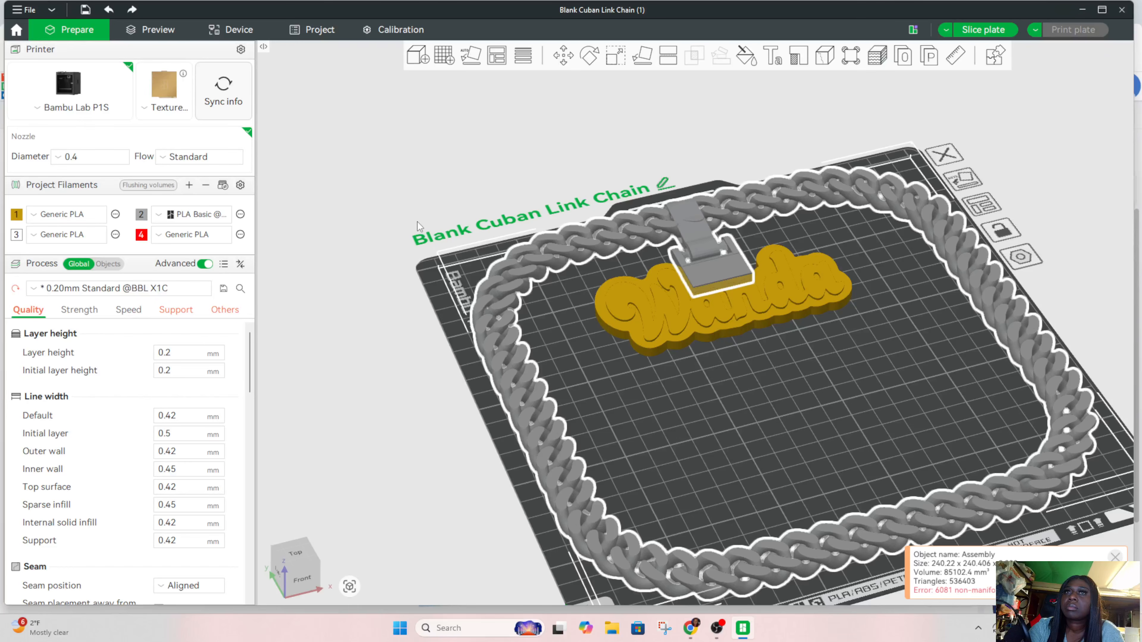
{"action": "left_click_drag", "start_coordinate": [418, 221], "coordinate": [376, 250]}
{"action": "left_click", "coordinate": [376, 250]}
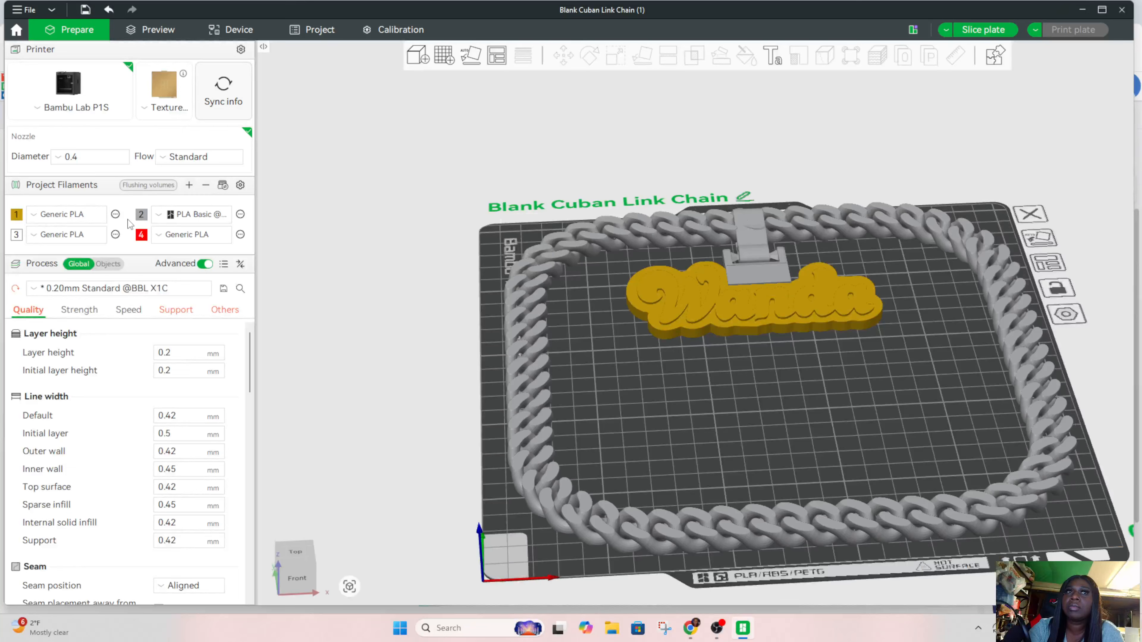
- Set filament 2's colour to Gold (10401) so the chain uses it
{"action": "left_click", "coordinate": [141, 214]}
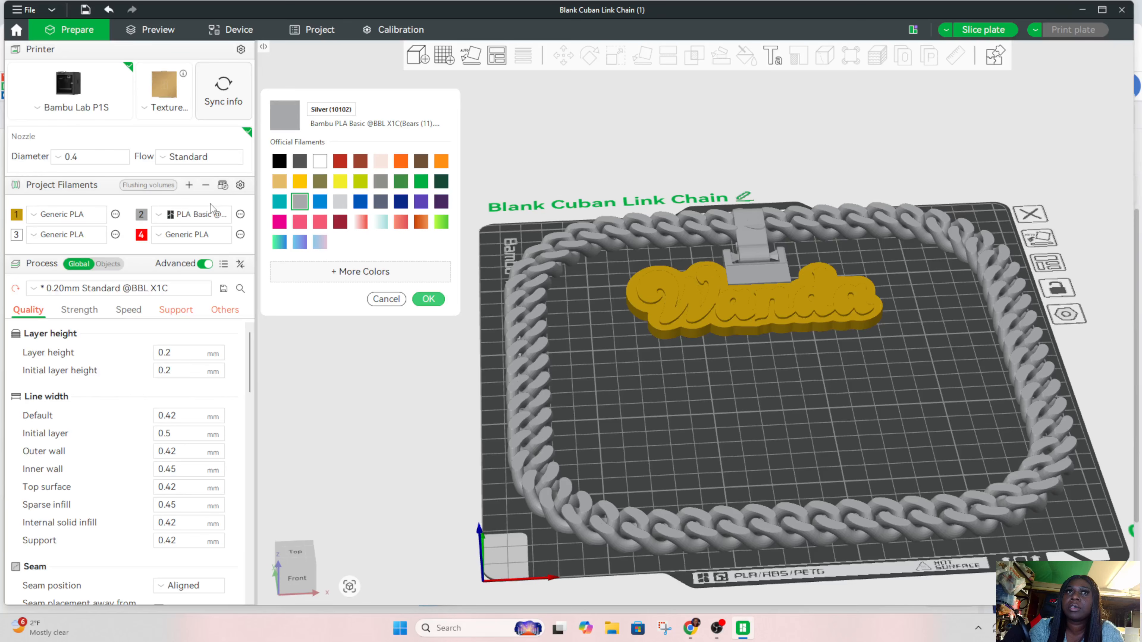
{"action": "left_click", "coordinate": [280, 181]}
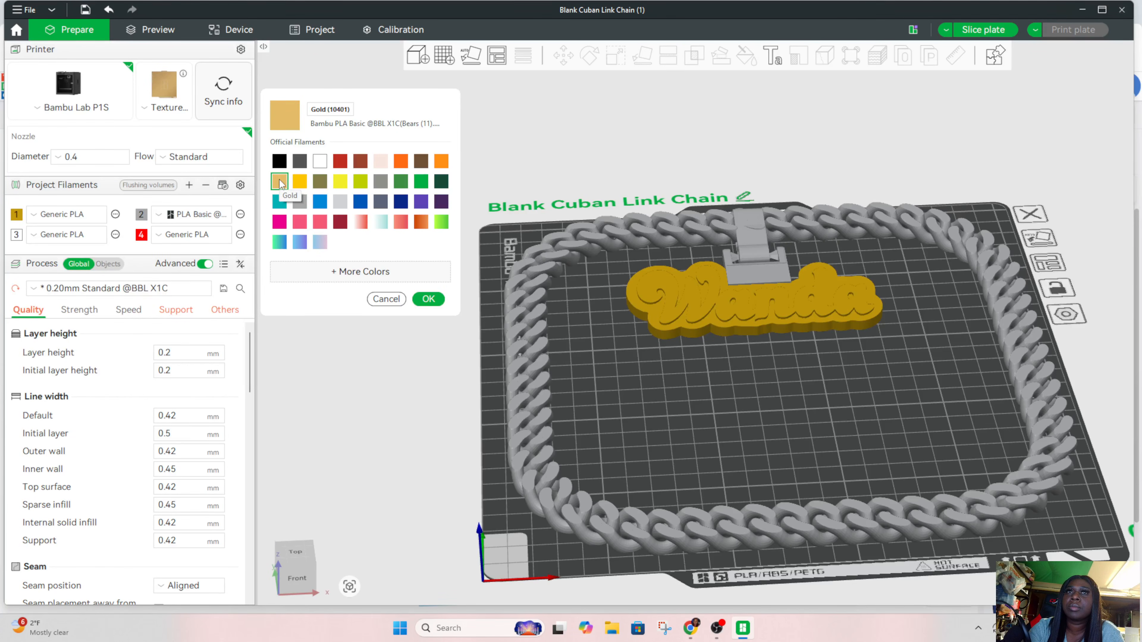
{"action": "left_click", "coordinate": [427, 299]}
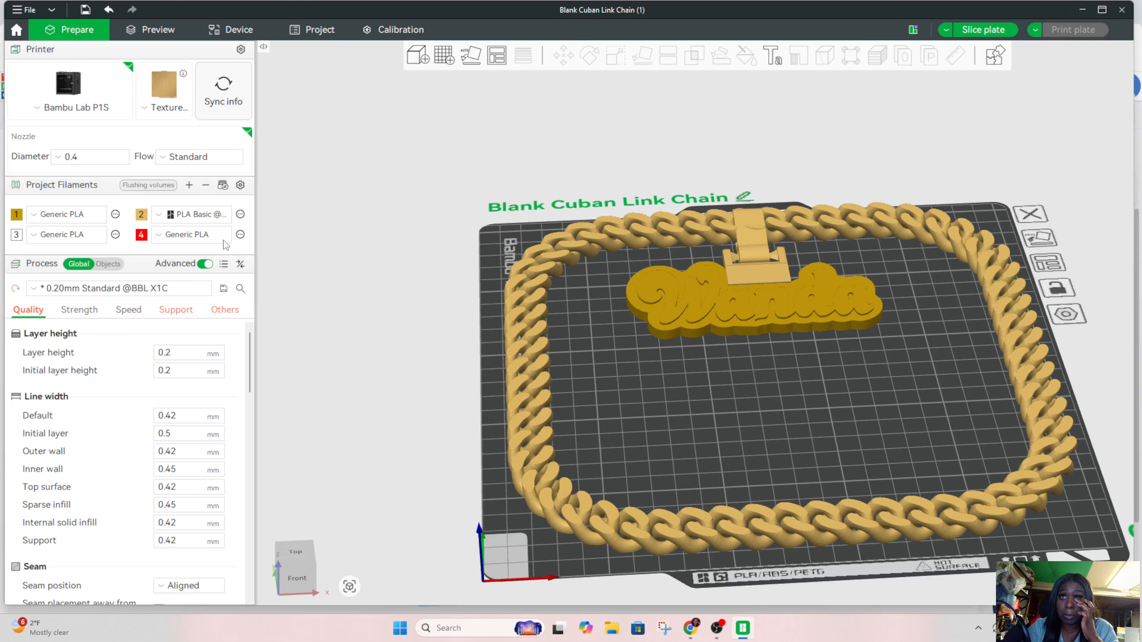
- Assign the grey AMS filament A2 Bambu PLA Basic to project filament 1
{"action": "left_click", "coordinate": [81, 235]}
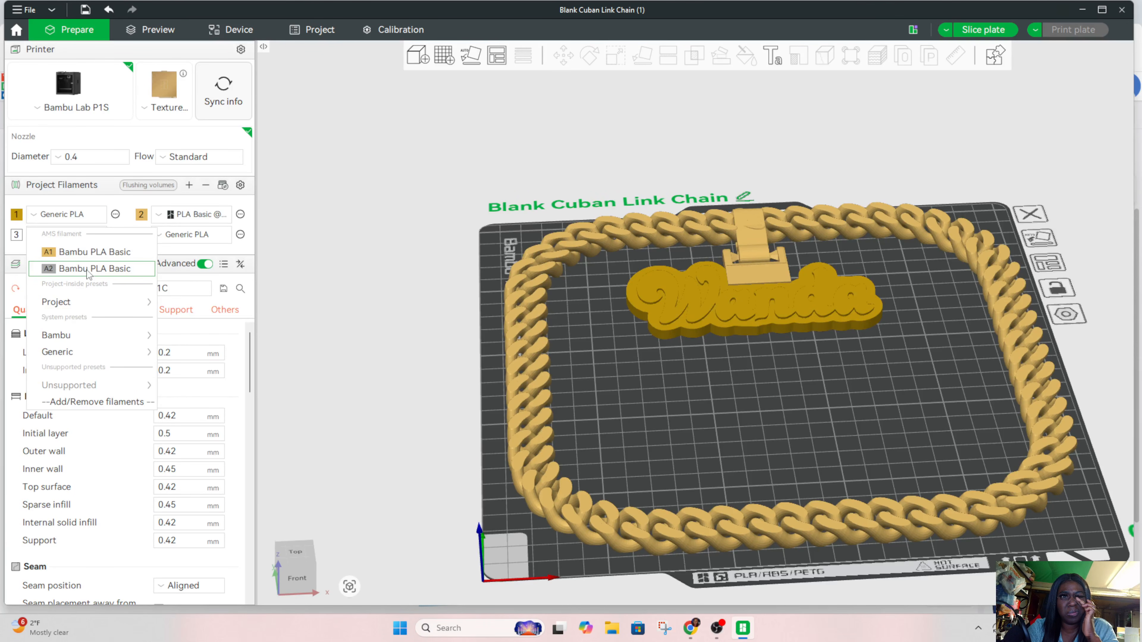
{"action": "left_click", "coordinate": [88, 269]}
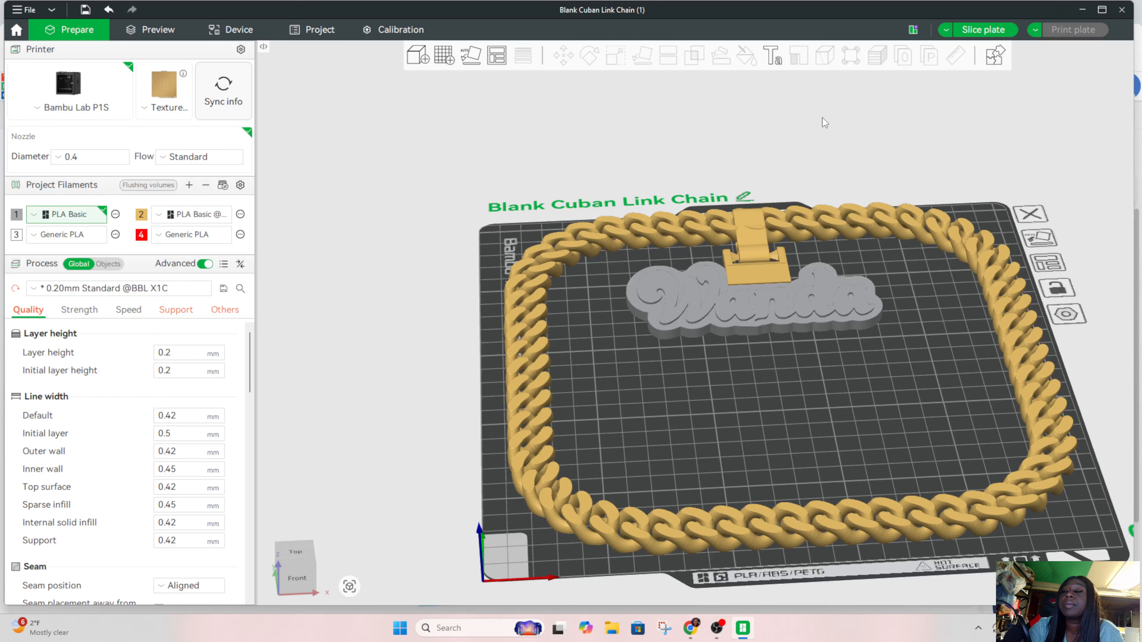
- Use the Color Painting fill tool with filament 2 to paint the name plate's base and lettering gold
{"action": "left_click", "coordinate": [804, 292]}
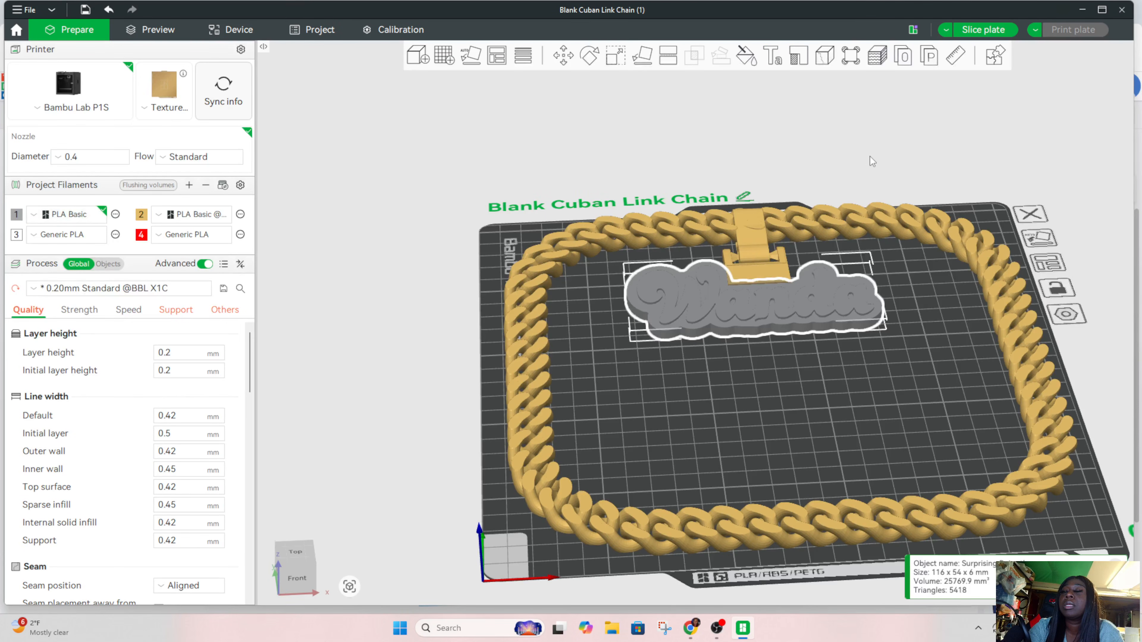
{"action": "left_click", "coordinate": [747, 56]}
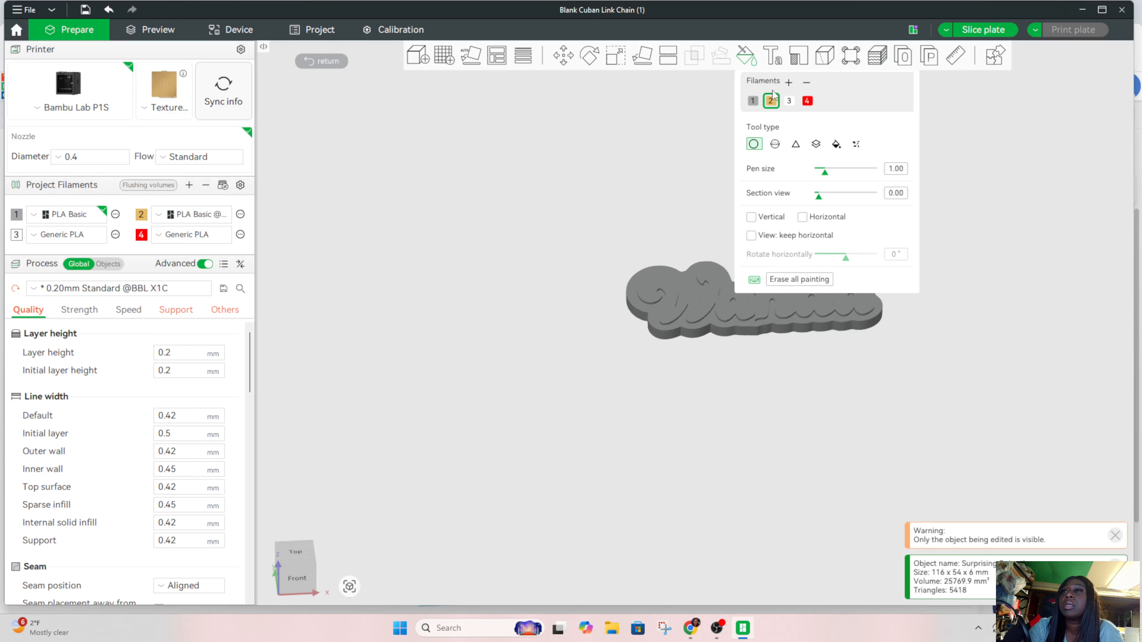
{"action": "key", "text": "f"}
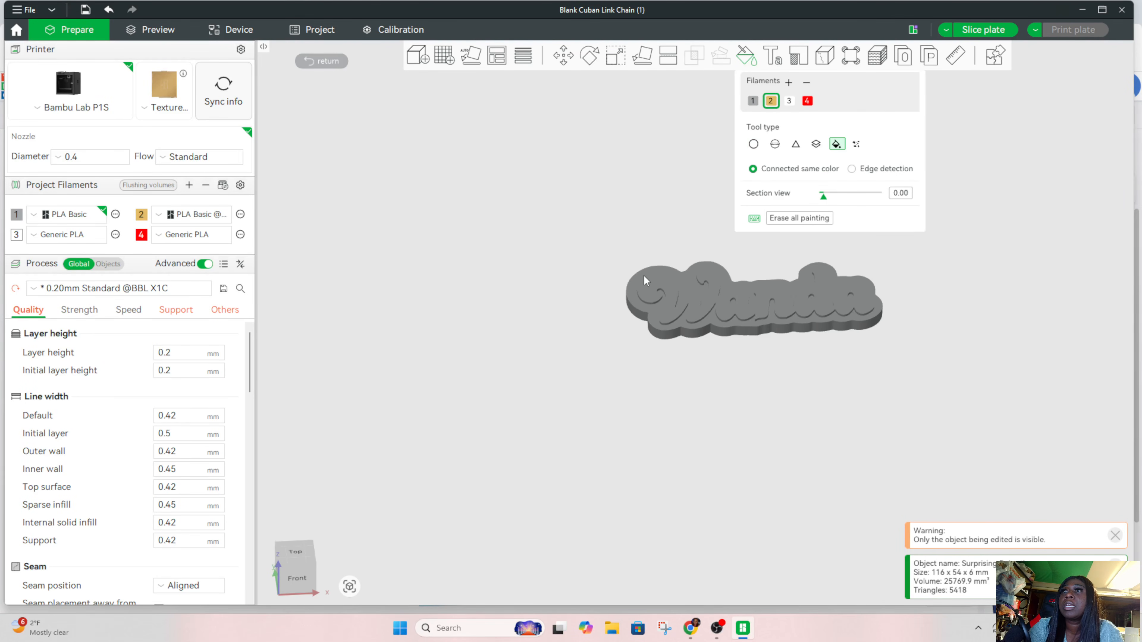
{"action": "left_click", "coordinate": [707, 284]}
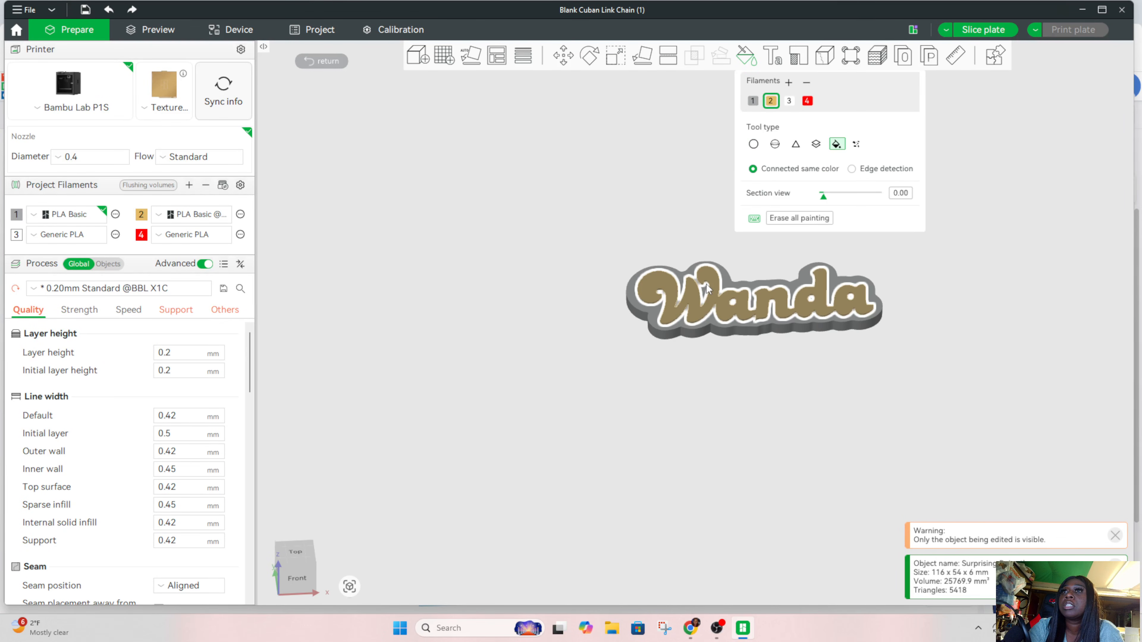
{"action": "left_click", "coordinate": [681, 303]}
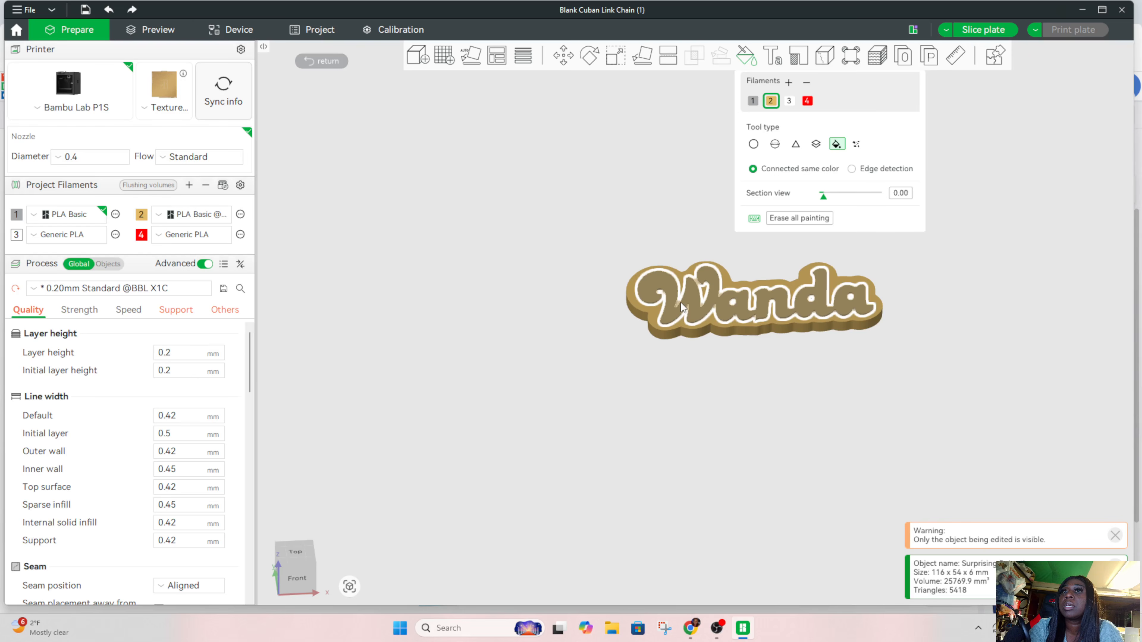
- Fill the name plate's raised lettering with filament 1 and leave Color Painting
{"action": "left_click", "coordinate": [754, 103]}
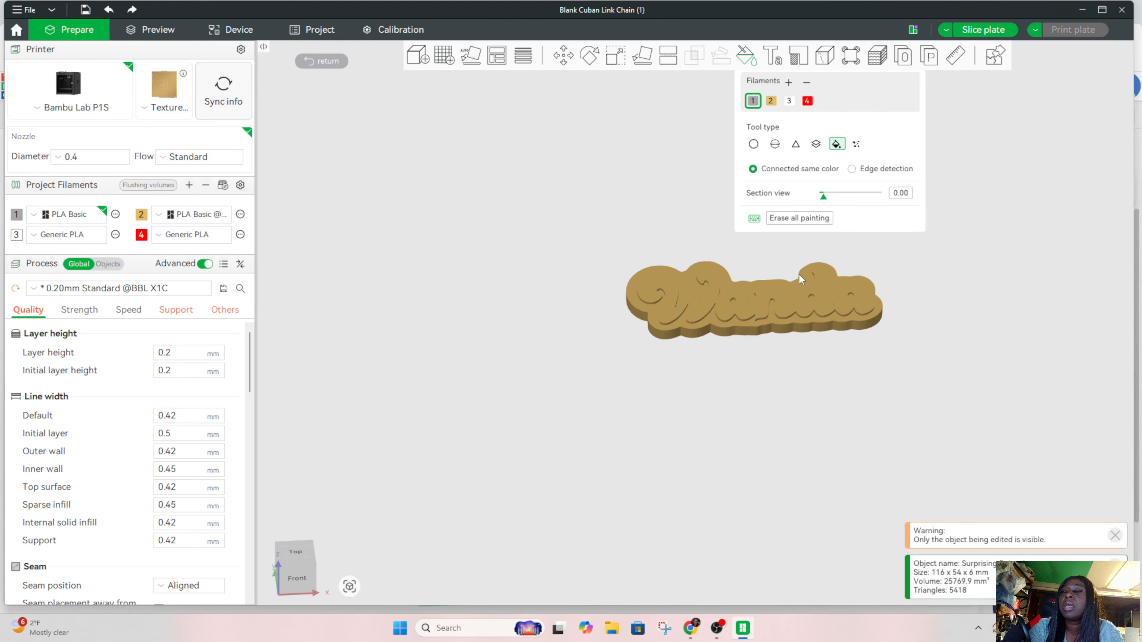
{"action": "left_click", "coordinate": [781, 314]}
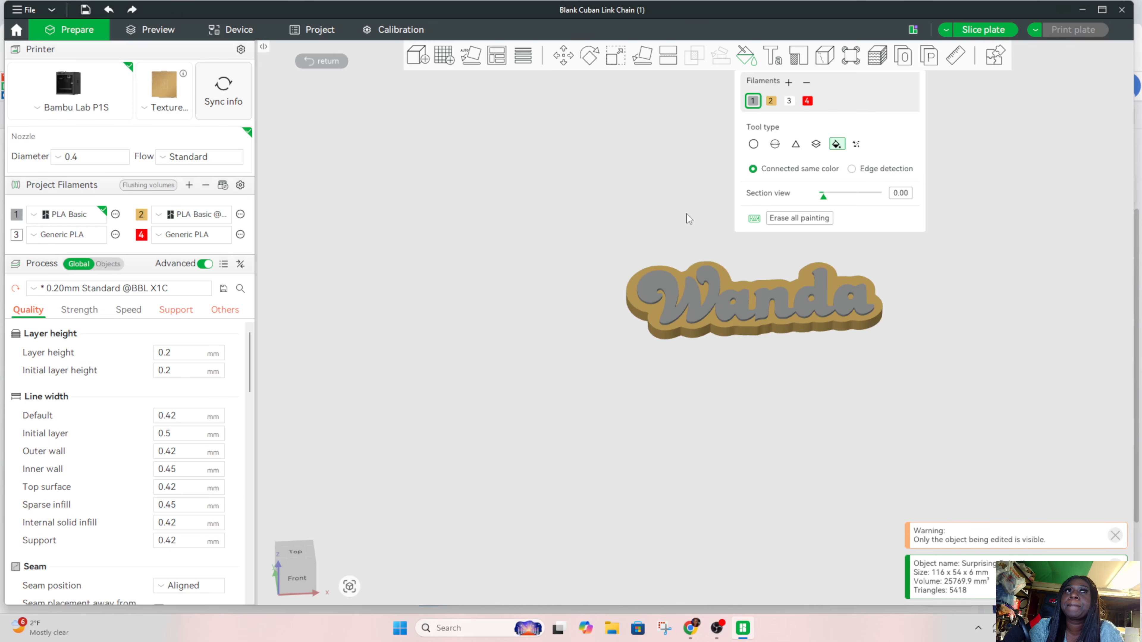
{"action": "left_click", "coordinate": [760, 60]}
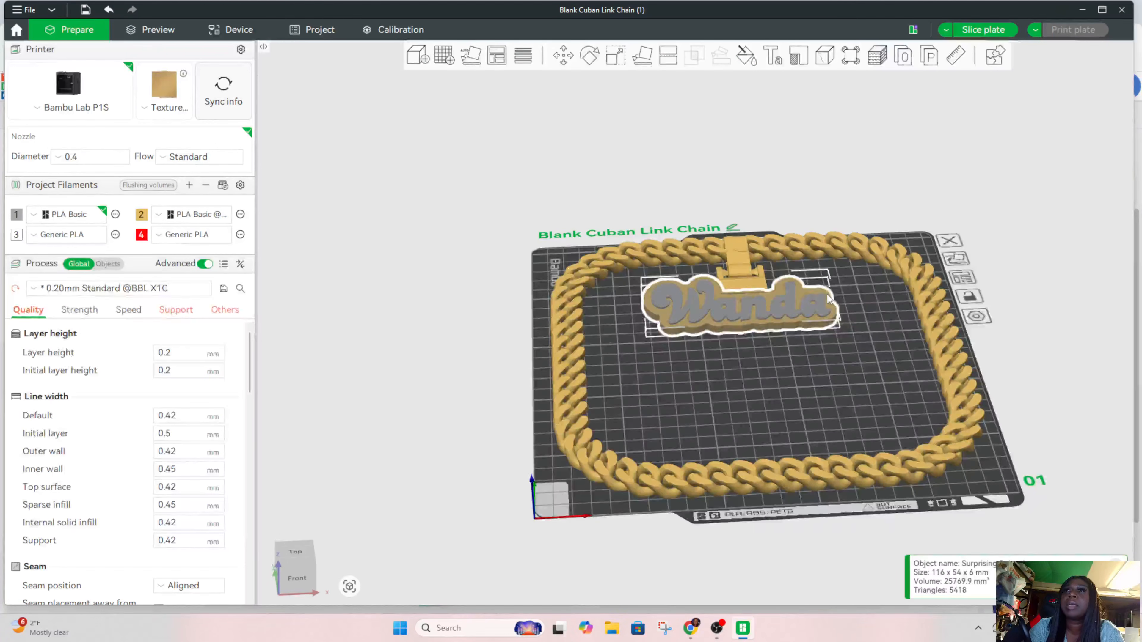
- Examine the painted name plate and its joint with the chain's connector from above, the side and behind
{"action": "left_click", "coordinate": [883, 342]}
{"action": "left_click_drag", "start_coordinate": [882, 335], "coordinate": [811, 415]}
{"action": "key", "text": "0"}
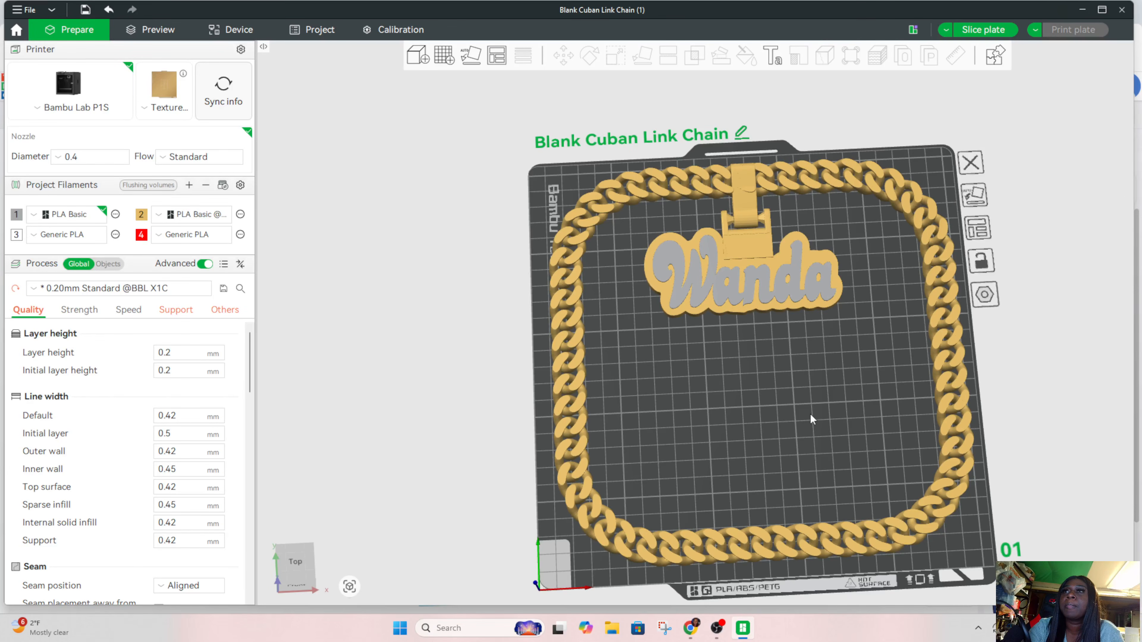
{"action": "left_click", "coordinate": [742, 297]}
{"action": "left_click", "coordinate": [734, 360]}
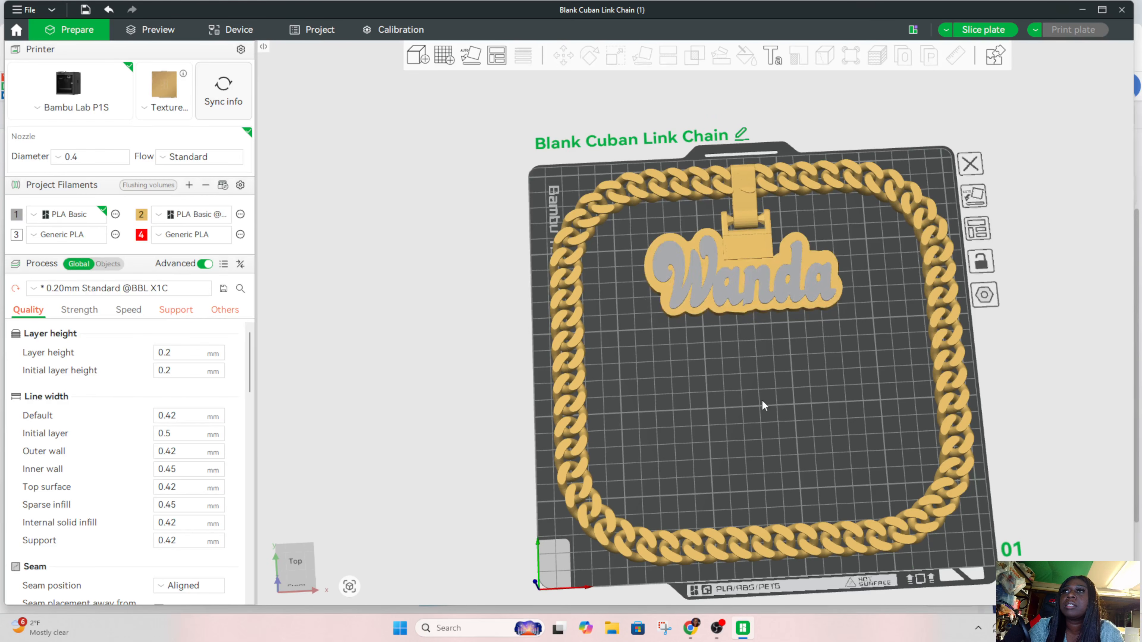
{"action": "right_click_drag", "start_coordinate": [762, 400], "coordinate": [749, 419]}
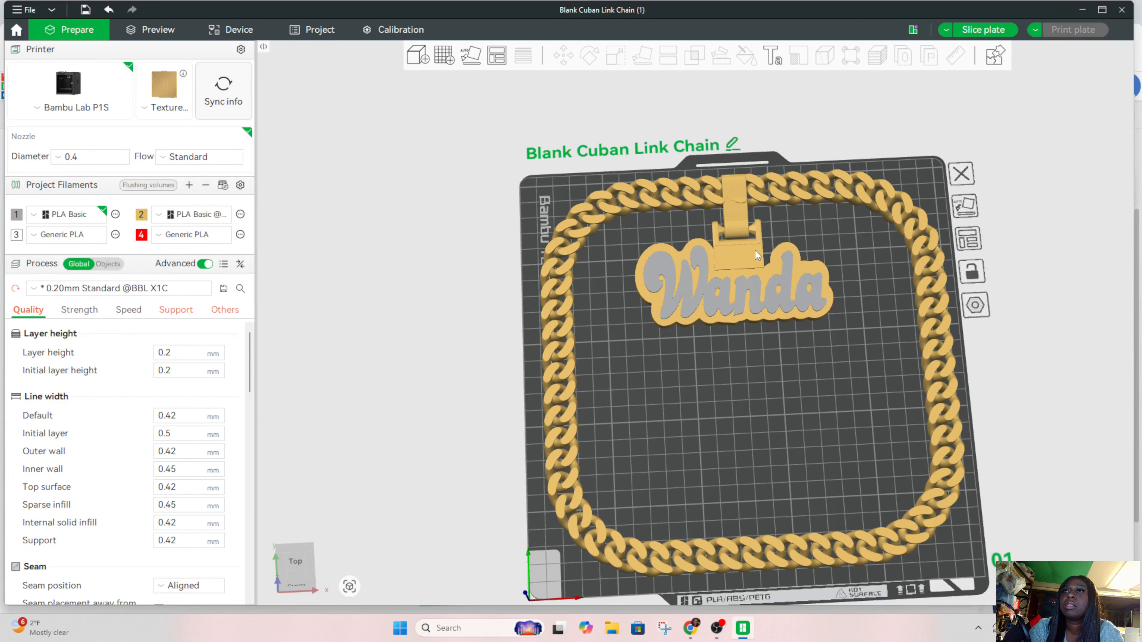
{"action": "key", "text": "0"}
{"action": "left_click_drag", "start_coordinate": [746, 354], "coordinate": [570, 376]}
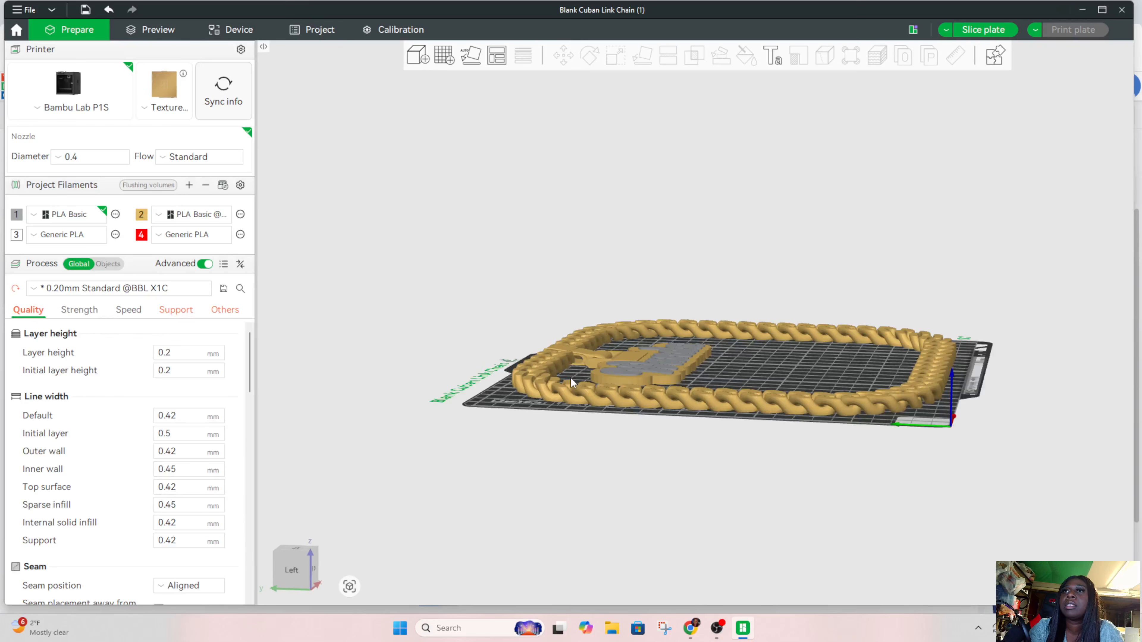
{"action": "right_click_drag", "start_coordinate": [570, 377], "coordinate": [690, 408]}
{"action": "left_click_drag", "start_coordinate": [688, 407], "coordinate": [749, 426]}
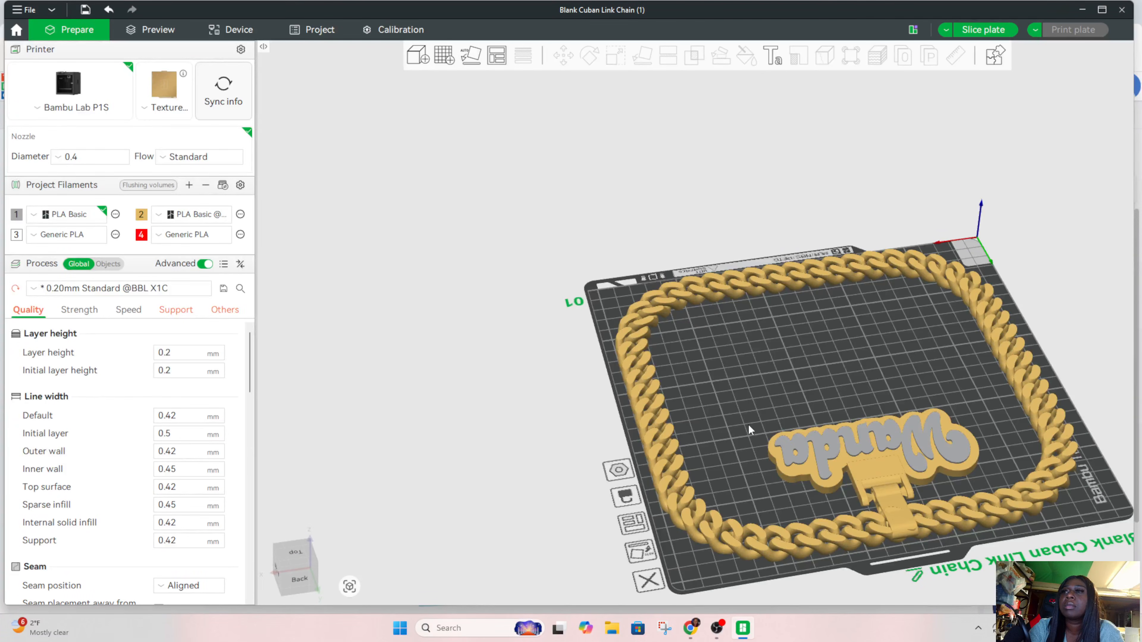
{"action": "scroll", "coordinate": [748, 424], "scroll_direction": "up", "scroll_amount": 2}
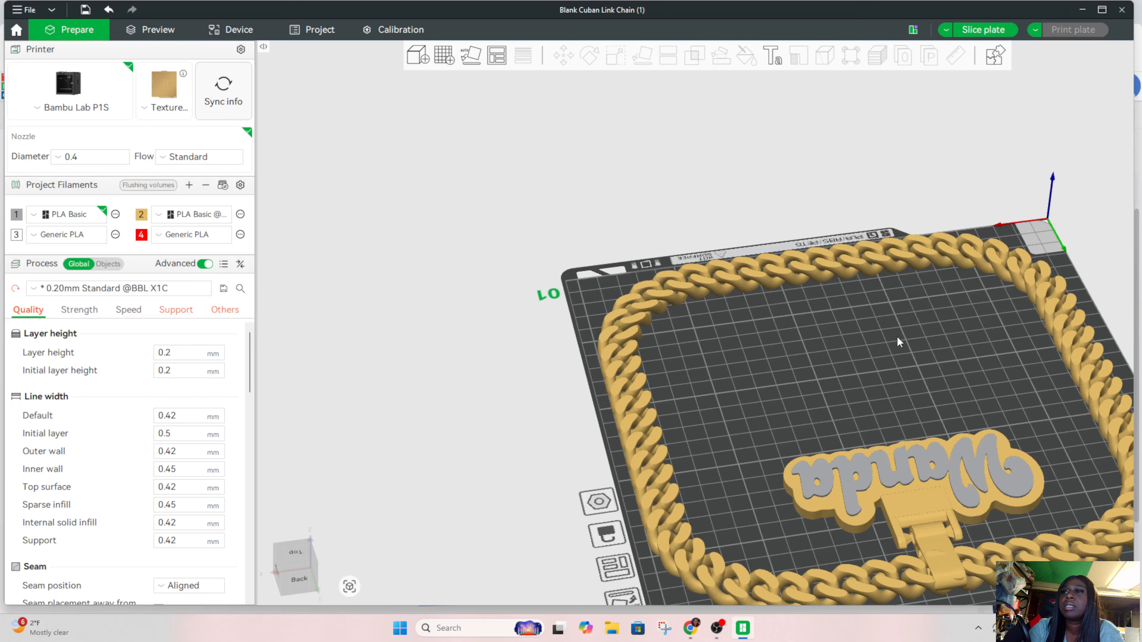
{"action": "left_click_drag", "start_coordinate": [897, 336], "coordinate": [889, 368]}
{"action": "middle_click_drag", "start_coordinate": [888, 368], "coordinate": [788, 329]}
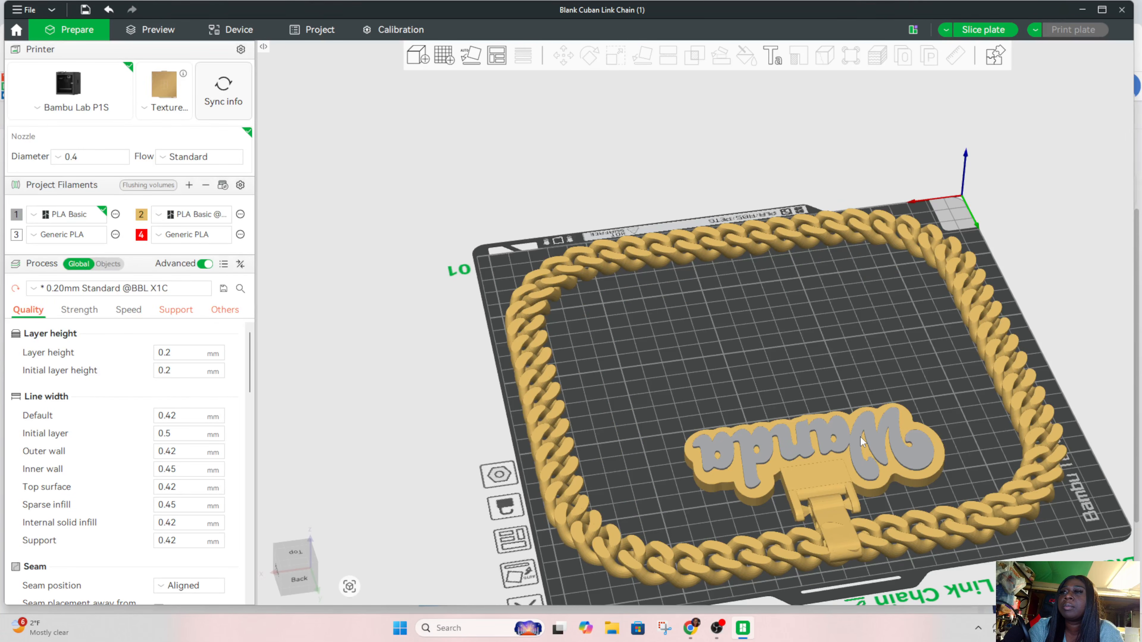
{"action": "left_click", "coordinate": [861, 441]}
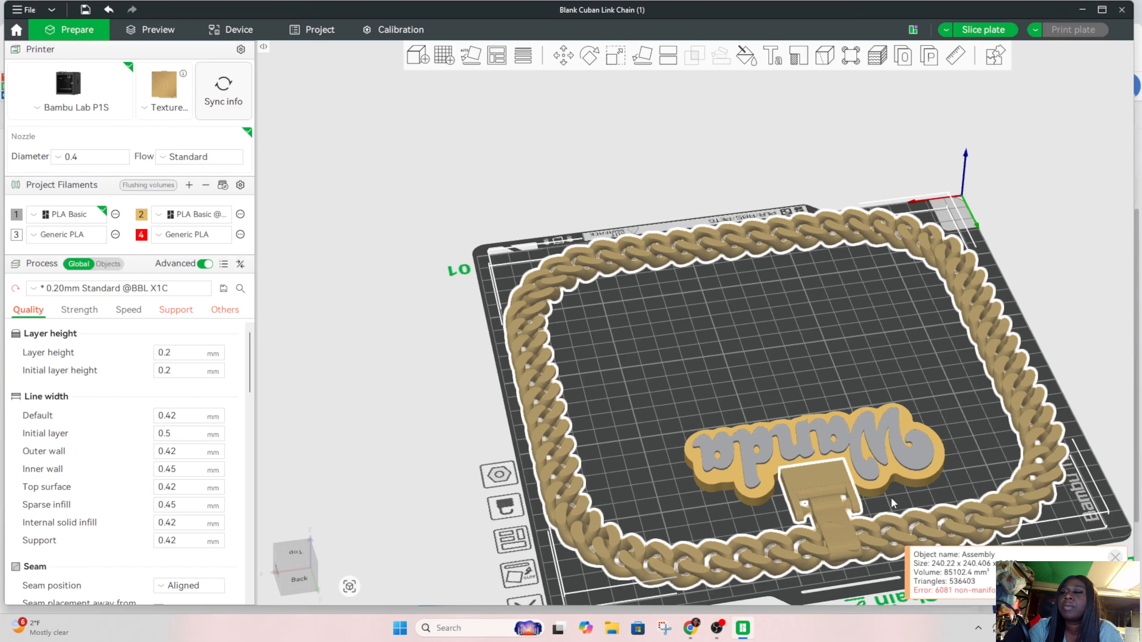
{"action": "left_click_drag", "start_coordinate": [890, 497], "coordinate": [866, 479]}
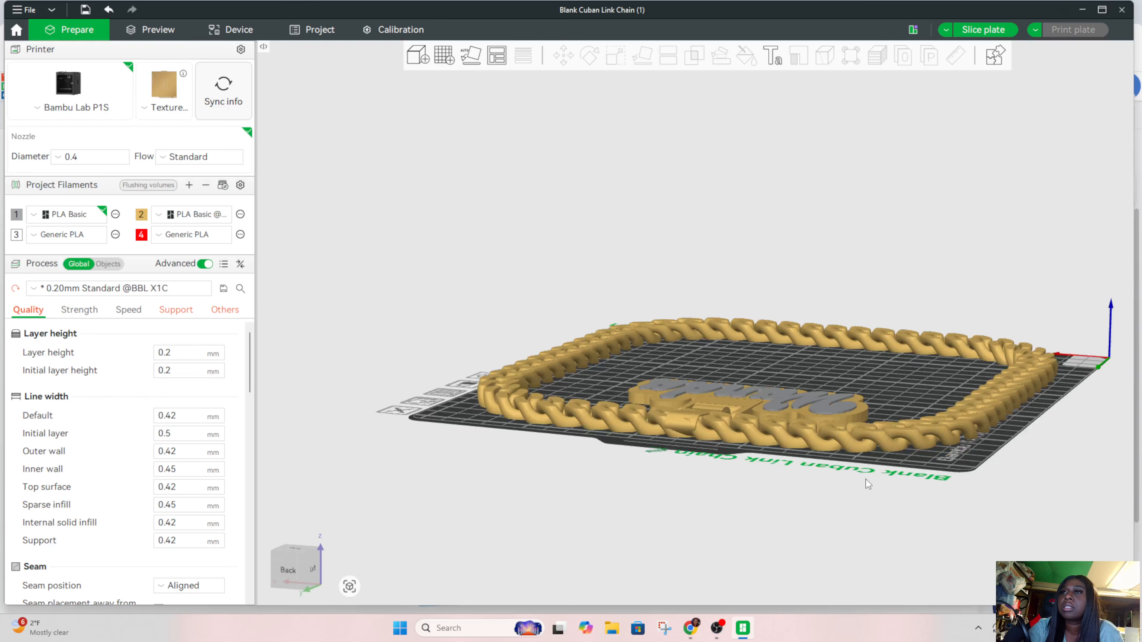
{"action": "scroll", "coordinate": [865, 480], "scroll_direction": "up", "scroll_amount": 5}
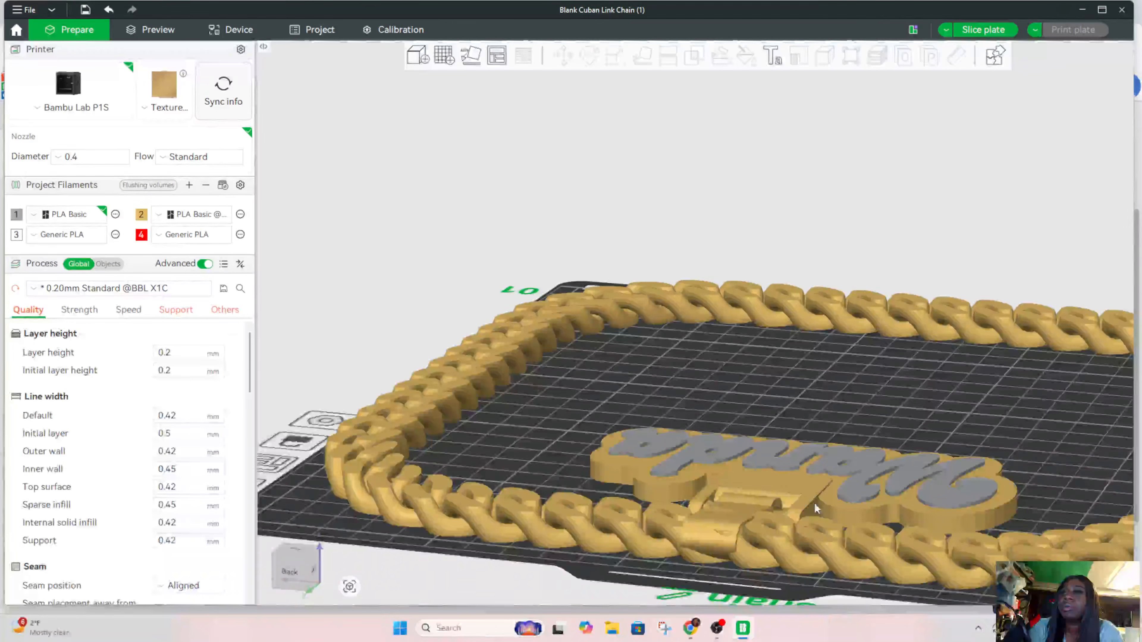
- Scale the name plate slightly taller along its Z axis
{"action": "left_click", "coordinate": [844, 504]}
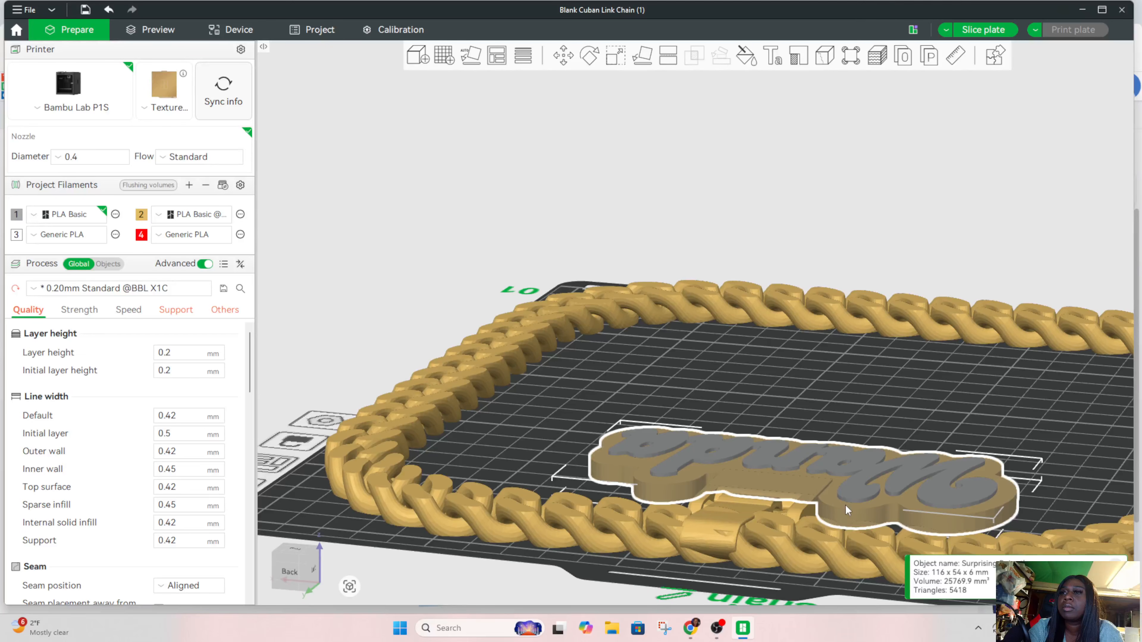
{"action": "left_click", "coordinate": [617, 56]}
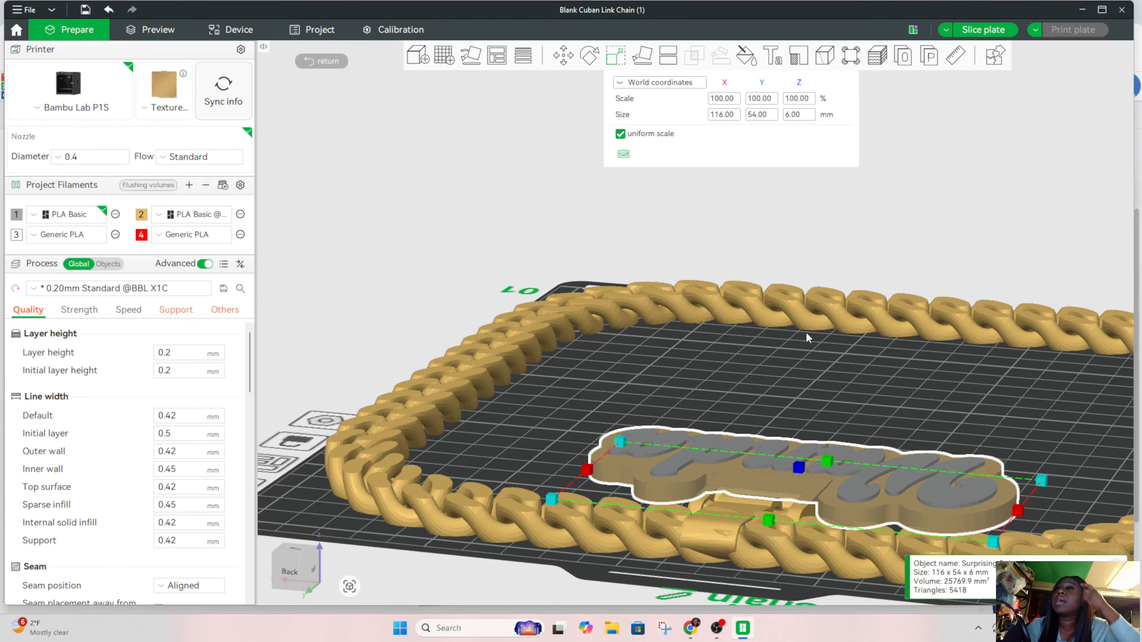
{"action": "left_click_drag", "start_coordinate": [796, 468], "coordinate": [798, 467]}
{"action": "left_click", "coordinate": [845, 410]}
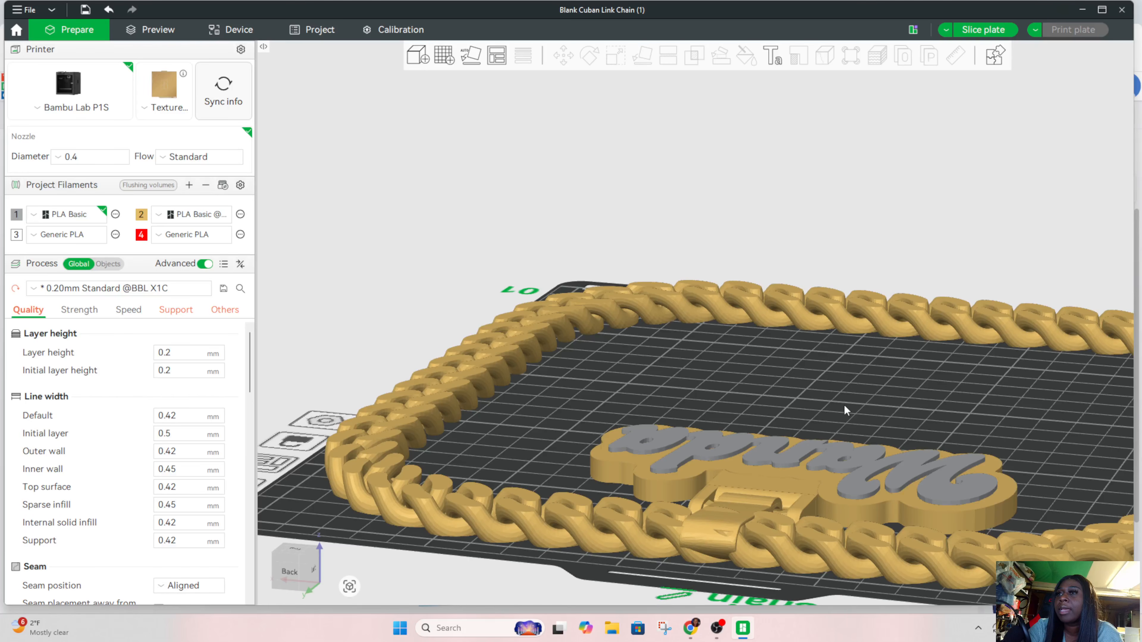
- Select both the chain Assembly and Surprising Bojo.stl in the object list and merge them into one object
{"action": "left_click_drag", "start_coordinate": [844, 404], "coordinate": [792, 438]}
{"action": "scroll", "coordinate": [804, 448], "scroll_direction": "down", "scroll_amount": 3}
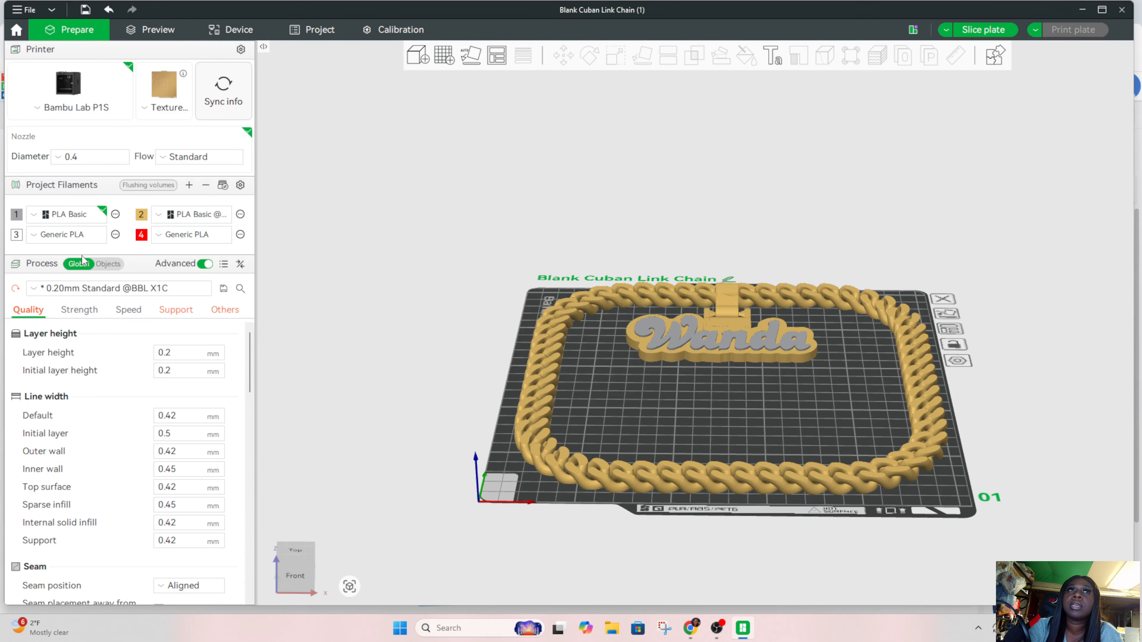
{"action": "left_click", "coordinate": [107, 264]}
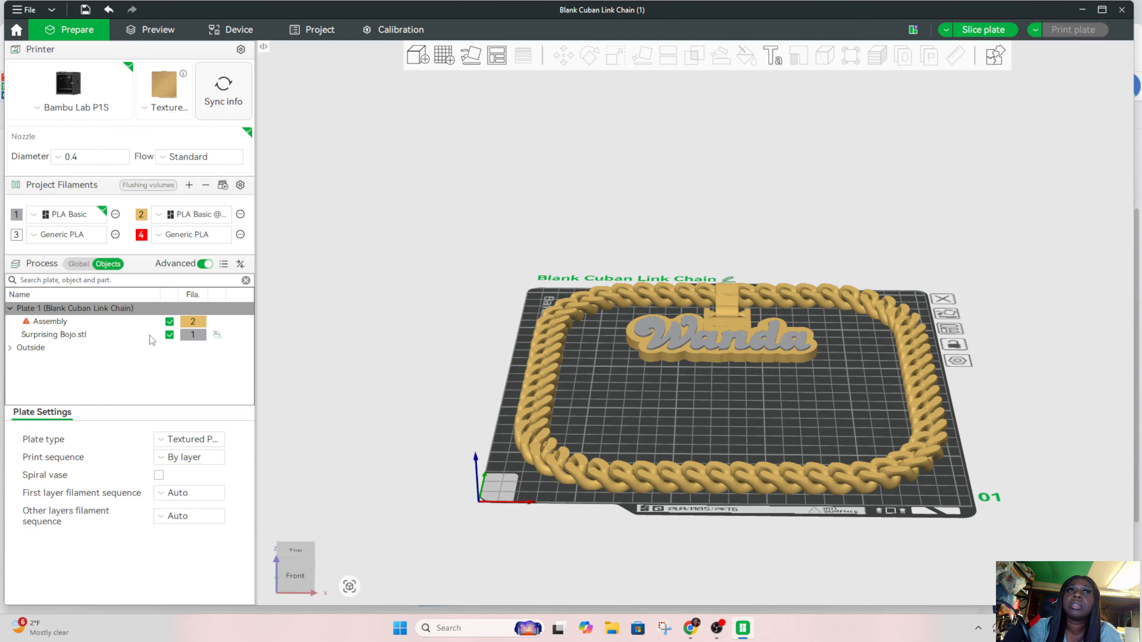
{"action": "left_click", "coordinate": [150, 321]}
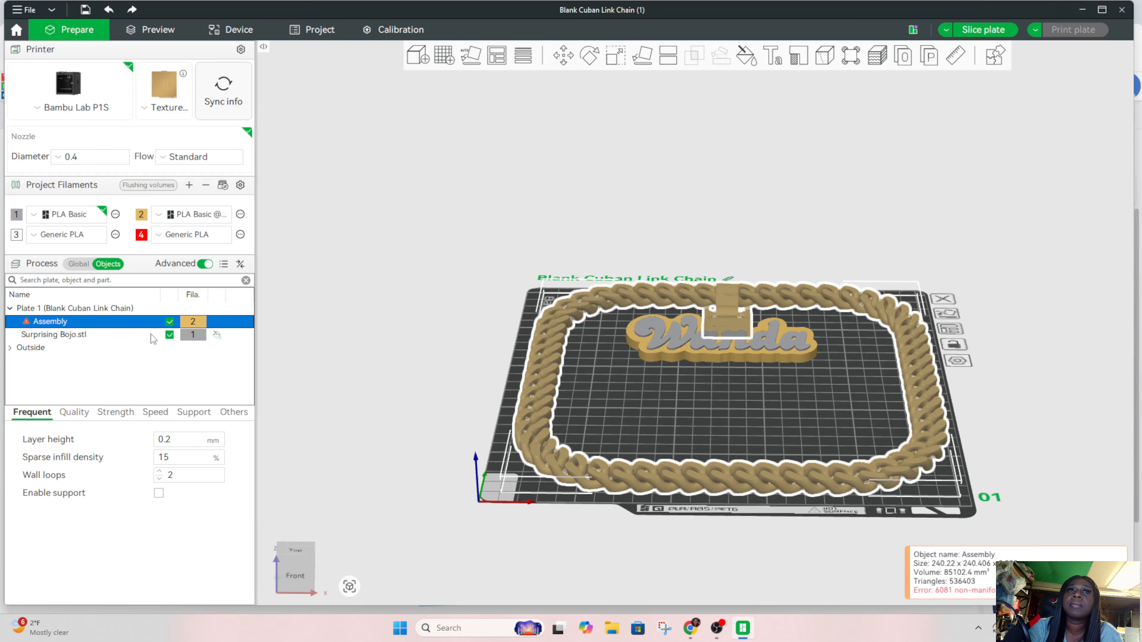
{"action": "left_click", "coordinate": [108, 333], "text": "ctrl"}
{"action": "right_click", "coordinate": [108, 334]}
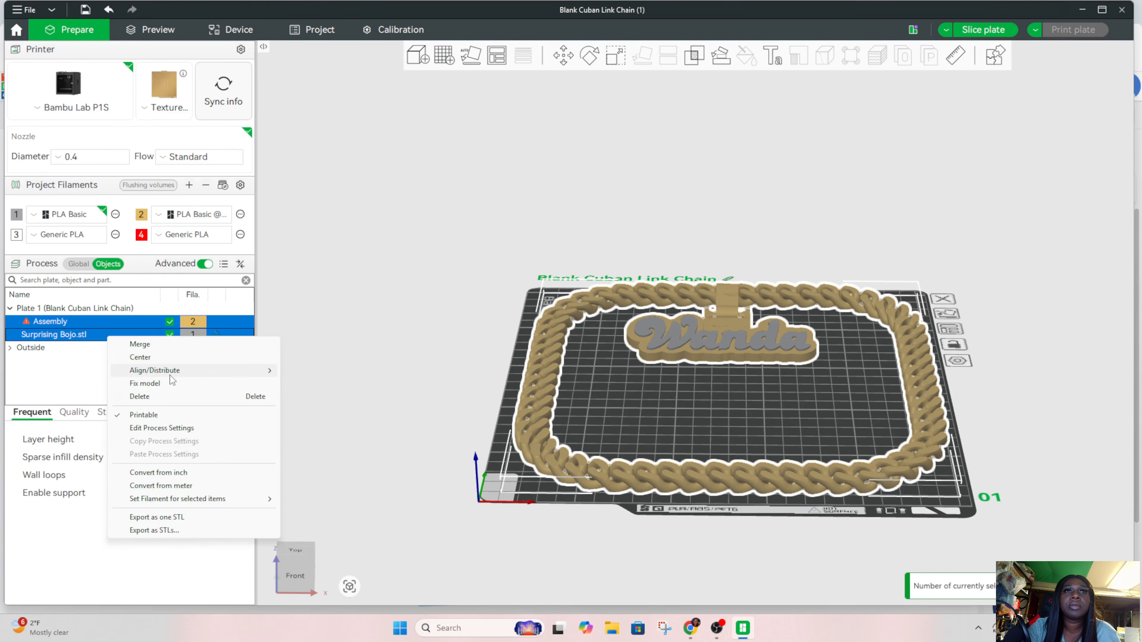
{"action": "left_click", "coordinate": [166, 353]}
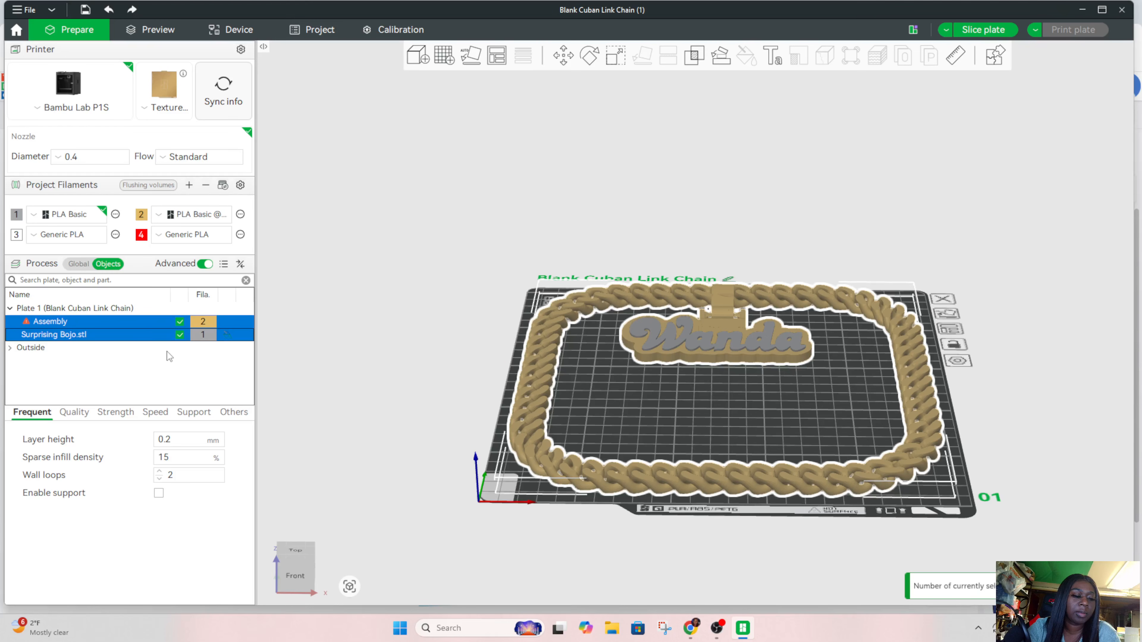
{"action": "right_click", "coordinate": [162, 331]}
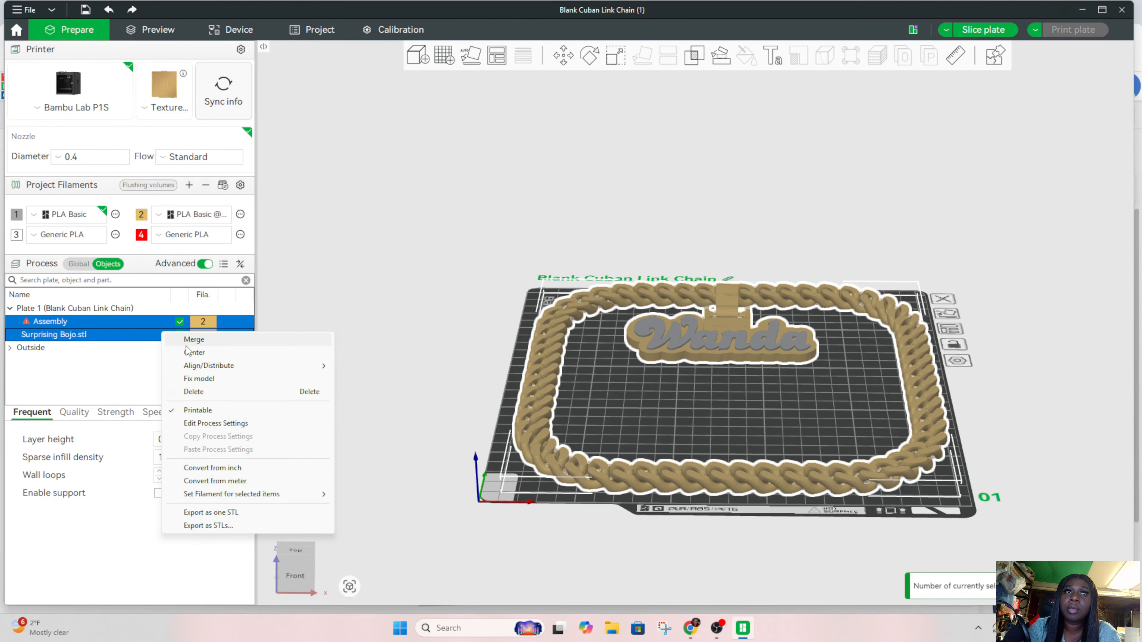
{"action": "left_click", "coordinate": [188, 351]}
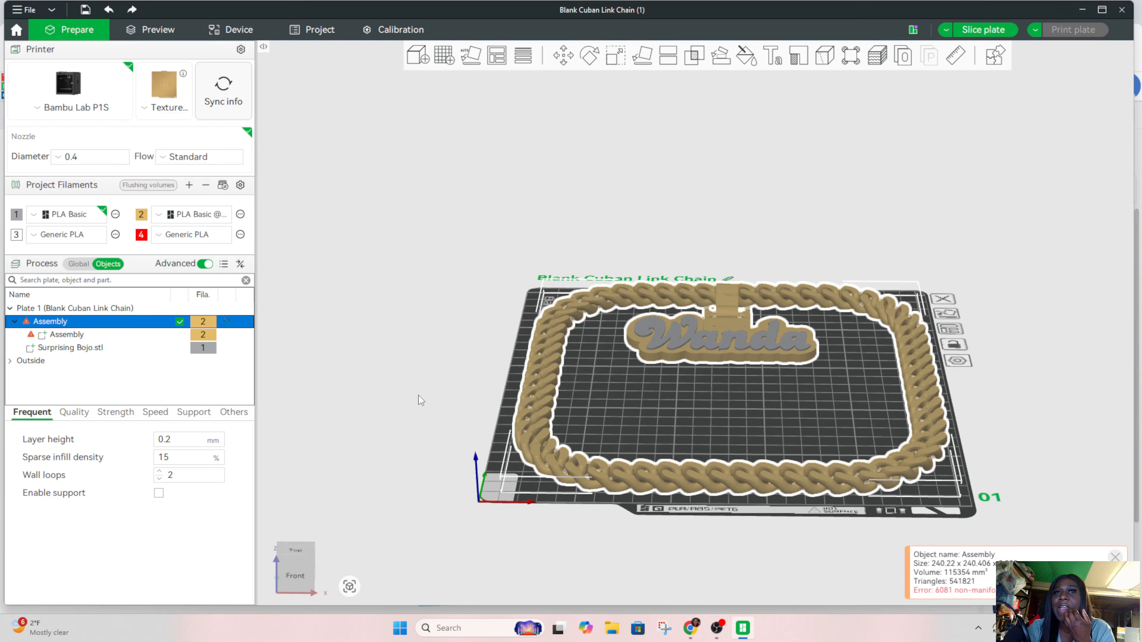
- Slice the plate holding the merged chain and name plate
{"action": "key", "text": "3"}
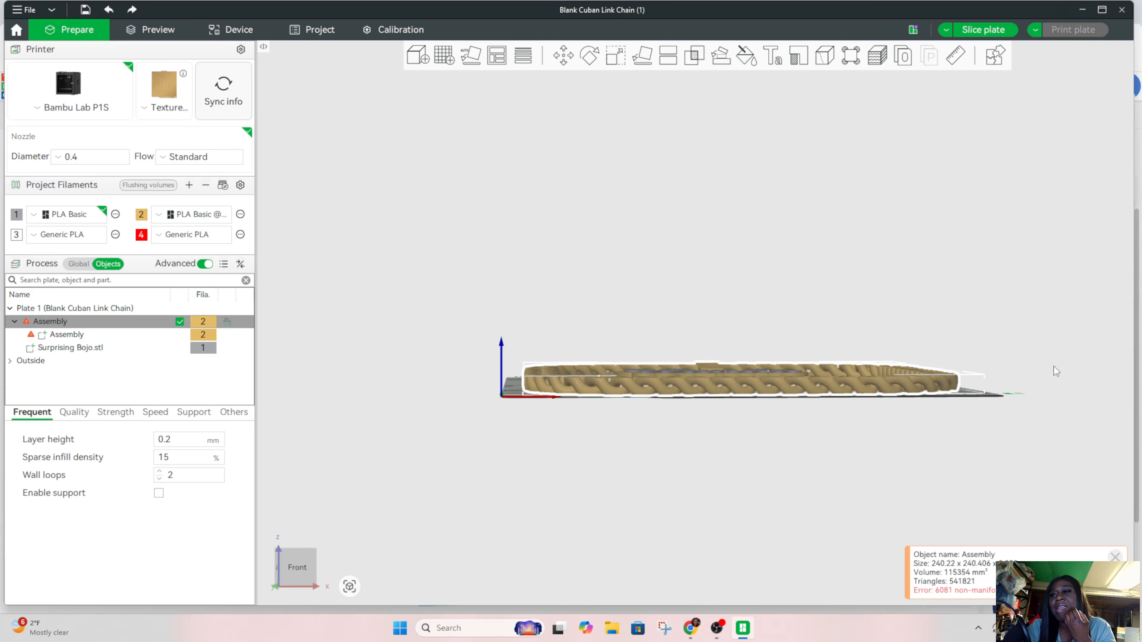
{"action": "key", "text": "0"}
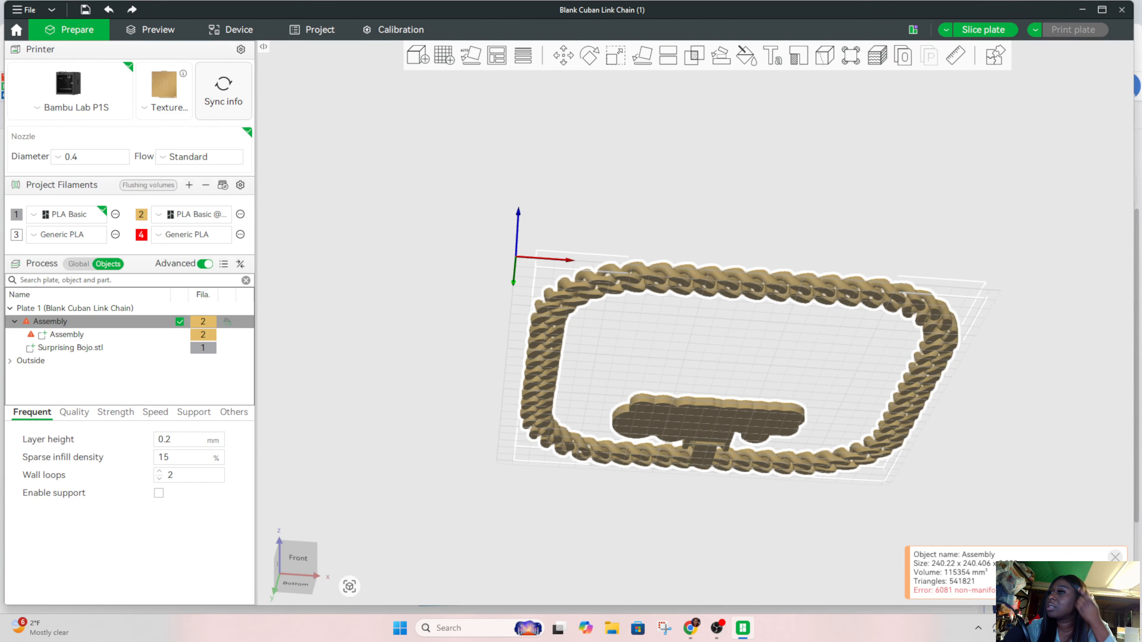
{"action": "left_click_drag", "start_coordinate": [1044, 474], "coordinate": [1003, 485]}
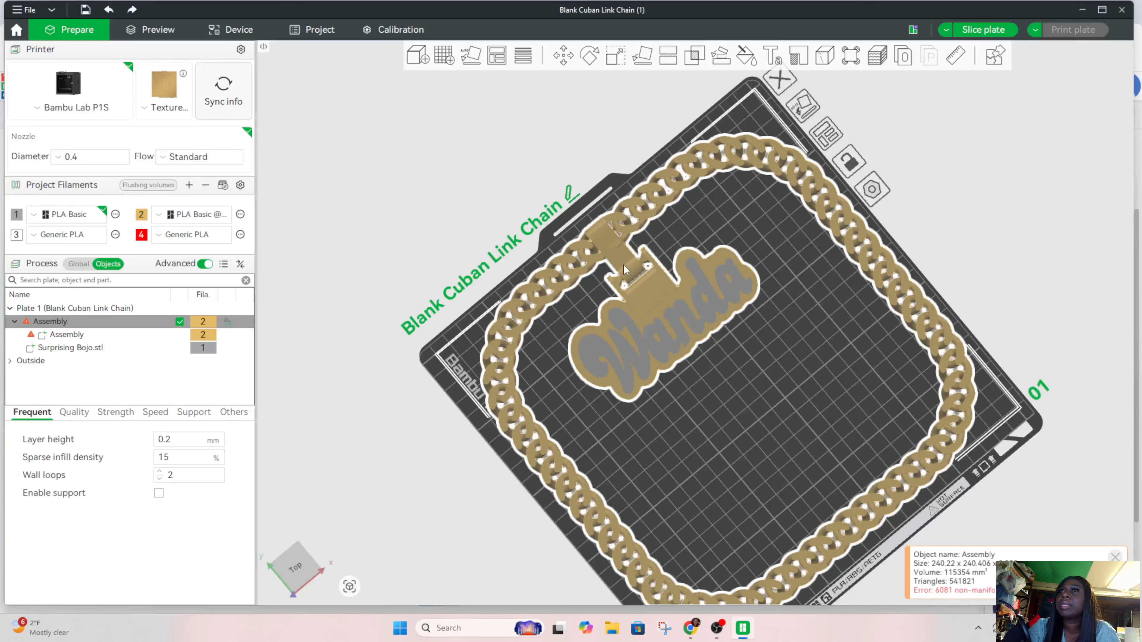
{"action": "mouse_move", "coordinate": [1045, 288]}
{"action": "left_mouse_down"}
{"action": "mouse_move", "coordinate": [1013, 241]}
{"action": "mouse_move", "coordinate": [1028, 274]}
{"action": "left_mouse_up"}
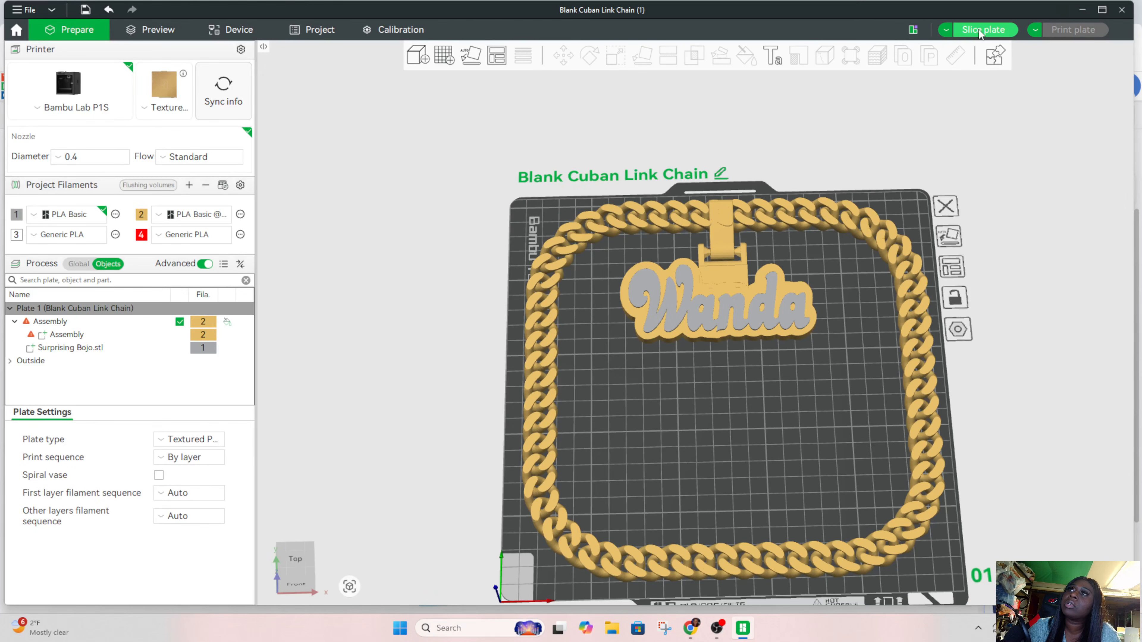
{"action": "left_click", "coordinate": [966, 30]}
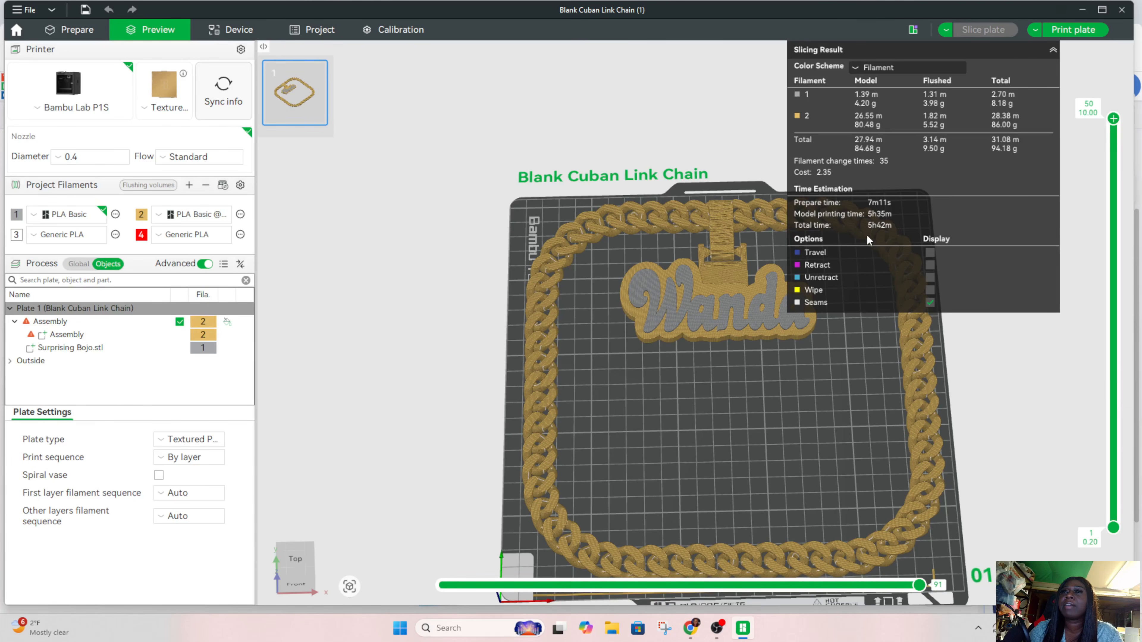
- Inspect the sliced preview from the front and up close, checking the raised lettering, name plate and chain links
{"action": "key", "text": "3"}
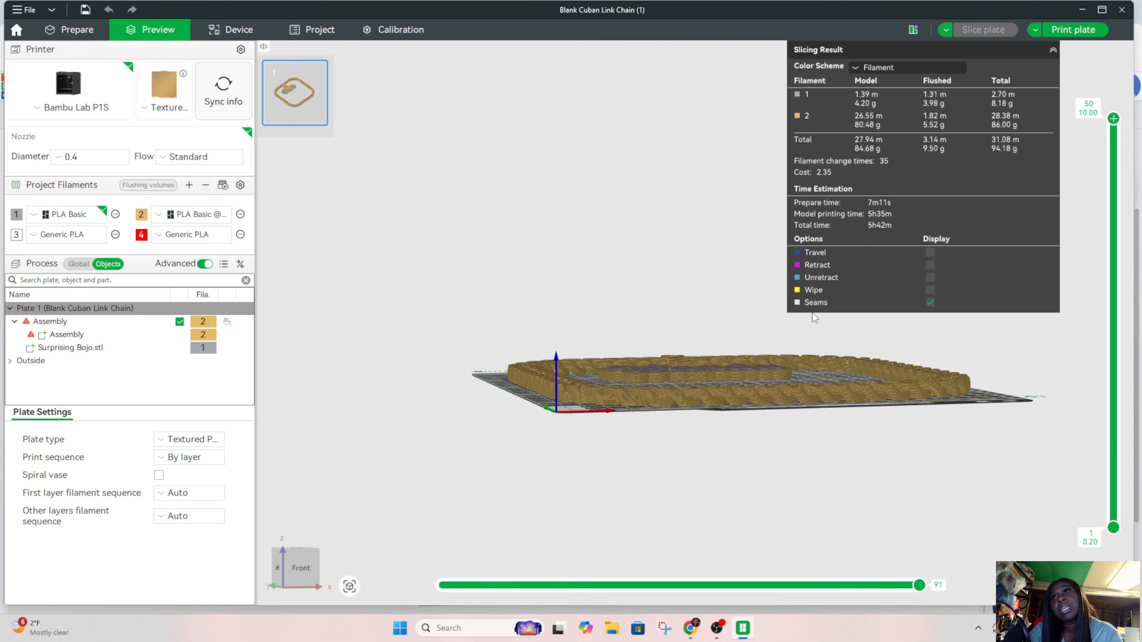
{"action": "left_click_drag", "start_coordinate": [811, 314], "coordinate": [774, 368]}
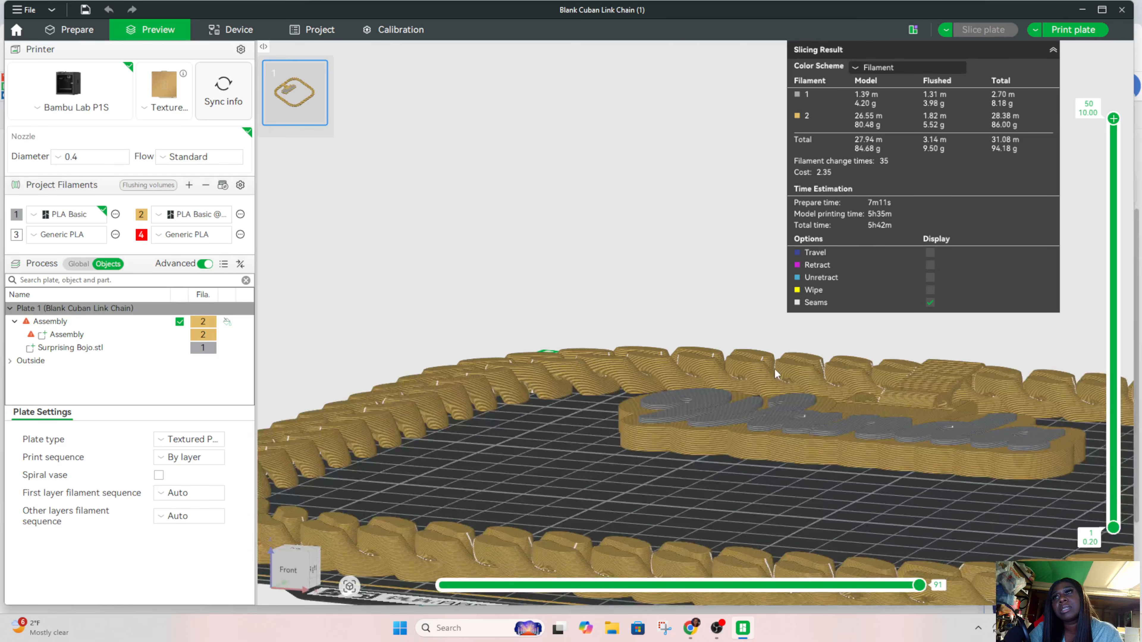
{"action": "scroll", "coordinate": [774, 369], "scroll_direction": "up", "scroll_amount": 4}
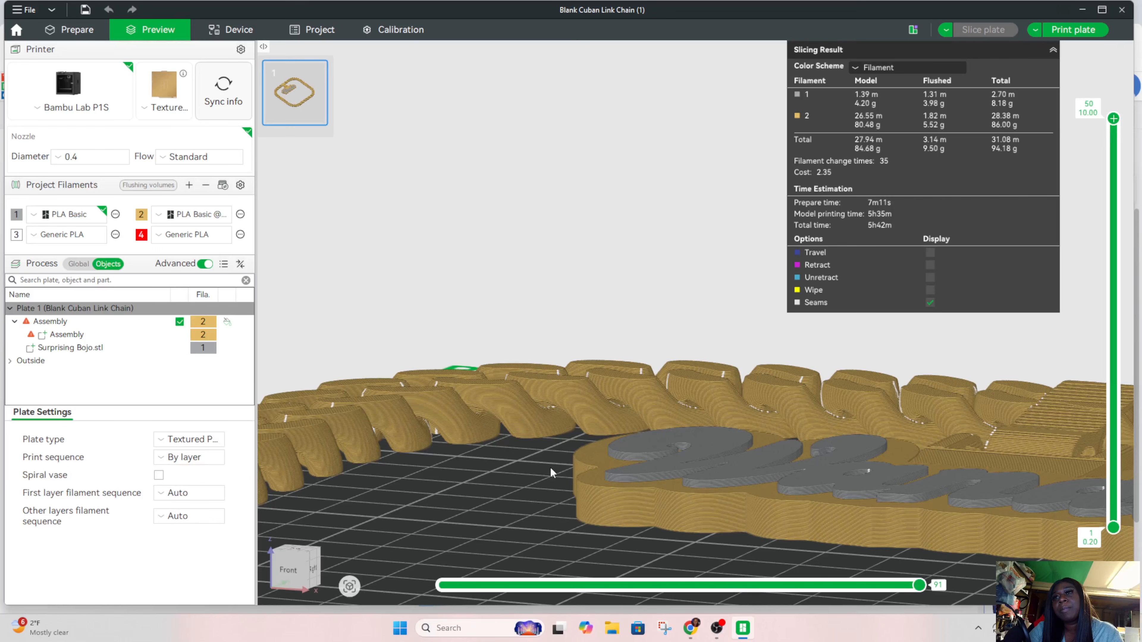
{"action": "scroll", "coordinate": [620, 474], "scroll_direction": "up", "scroll_amount": 5}
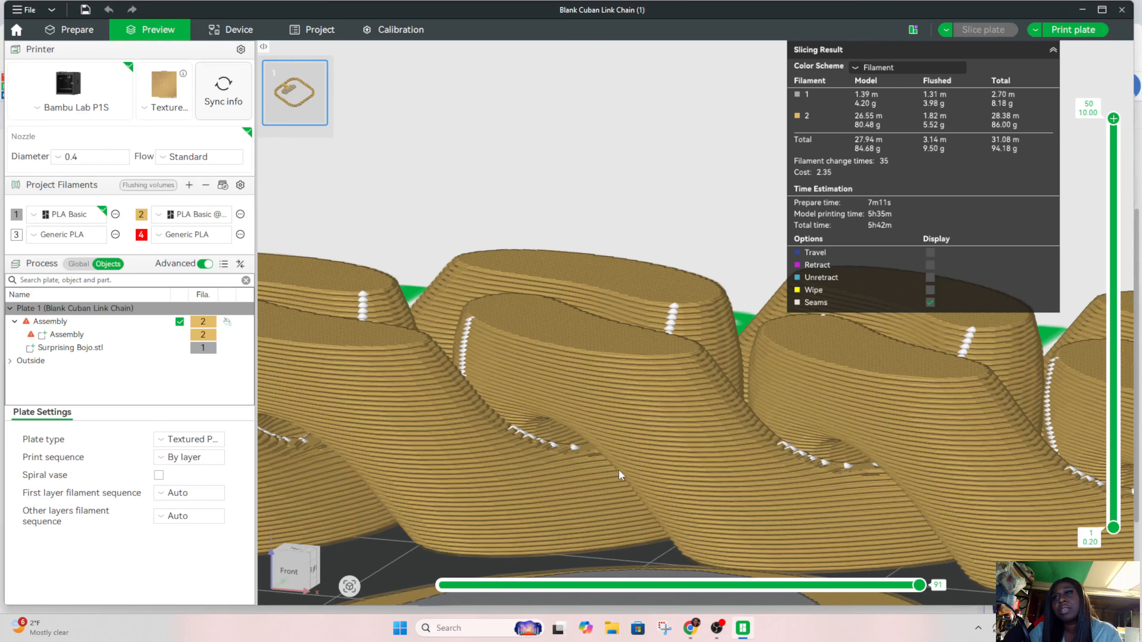
{"action": "scroll", "coordinate": [454, 509], "scroll_direction": "down", "scroll_amount": 3}
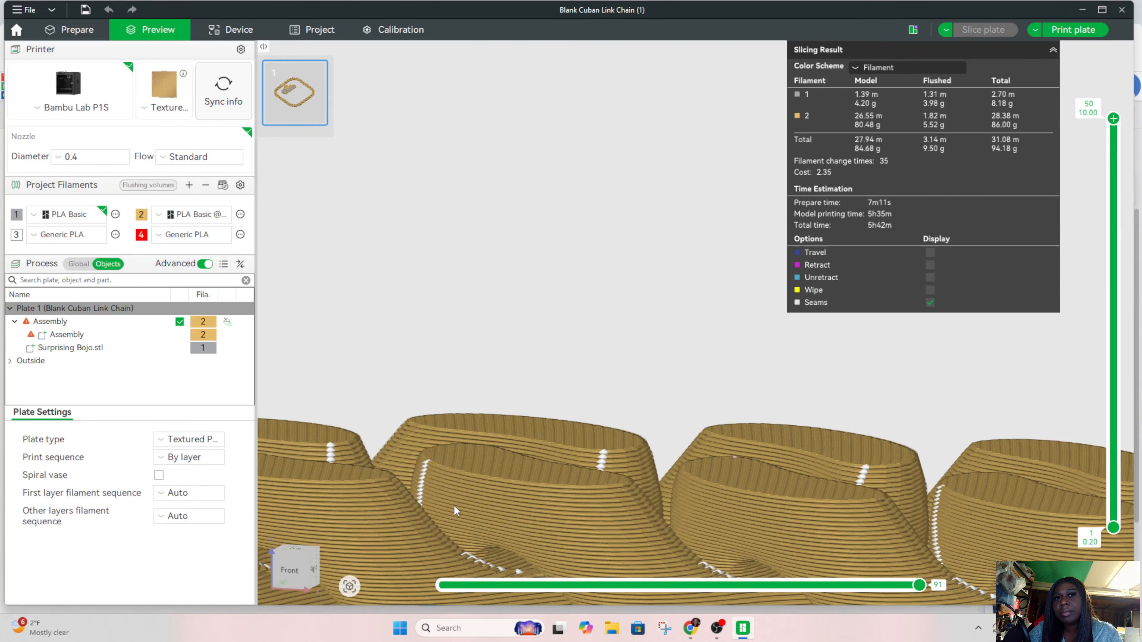
{"action": "scroll", "coordinate": [454, 505], "scroll_direction": "down", "scroll_amount": 3}
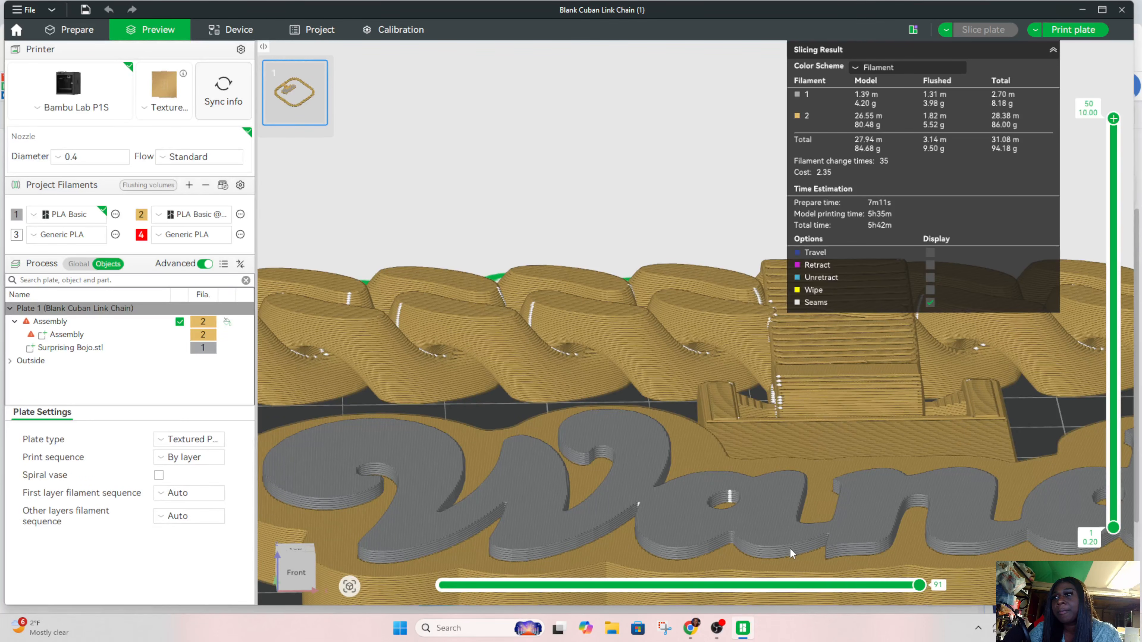
- Step the top layer's toolpath preview back to move 82 to inspect the print path at the connector
{"action": "key", "text": "Left"}
{"action": "key", "text": "Left"}
{"action": "key", "text": "Left"}
{"action": "key", "text": "Left"}
{"action": "key", "text": "Left"}
{"action": "key", "text": "Left"}
{"action": "key", "text": "Left"}
{"action": "key", "text": "Left"}
{"action": "key", "text": "Left"}
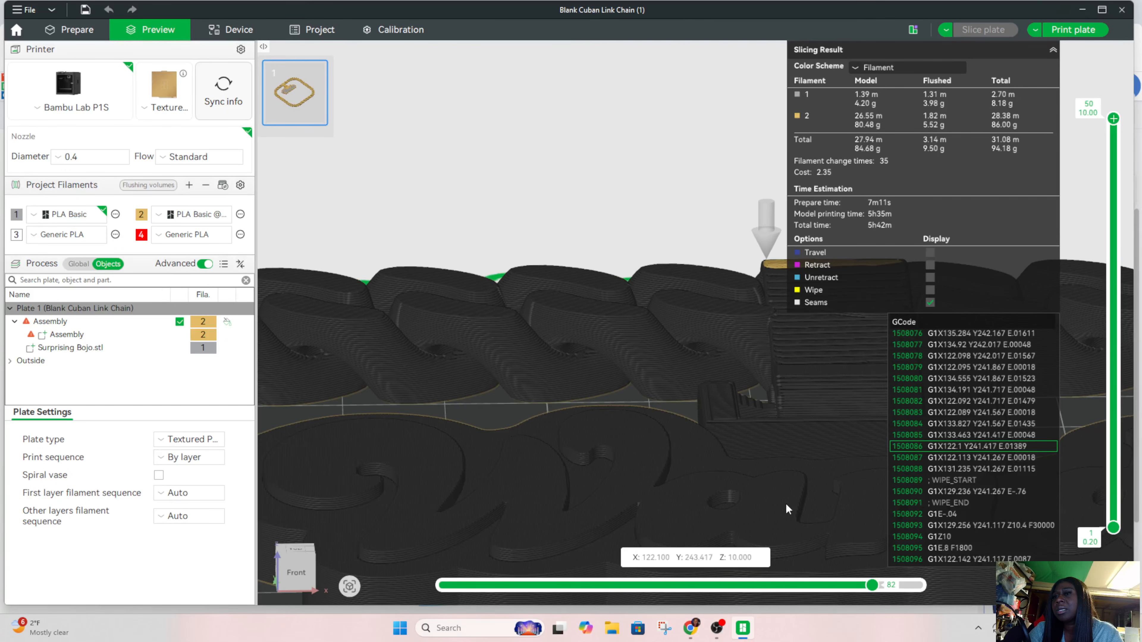
{"action": "scroll", "coordinate": [785, 503], "scroll_direction": "down", "scroll_amount": 1}
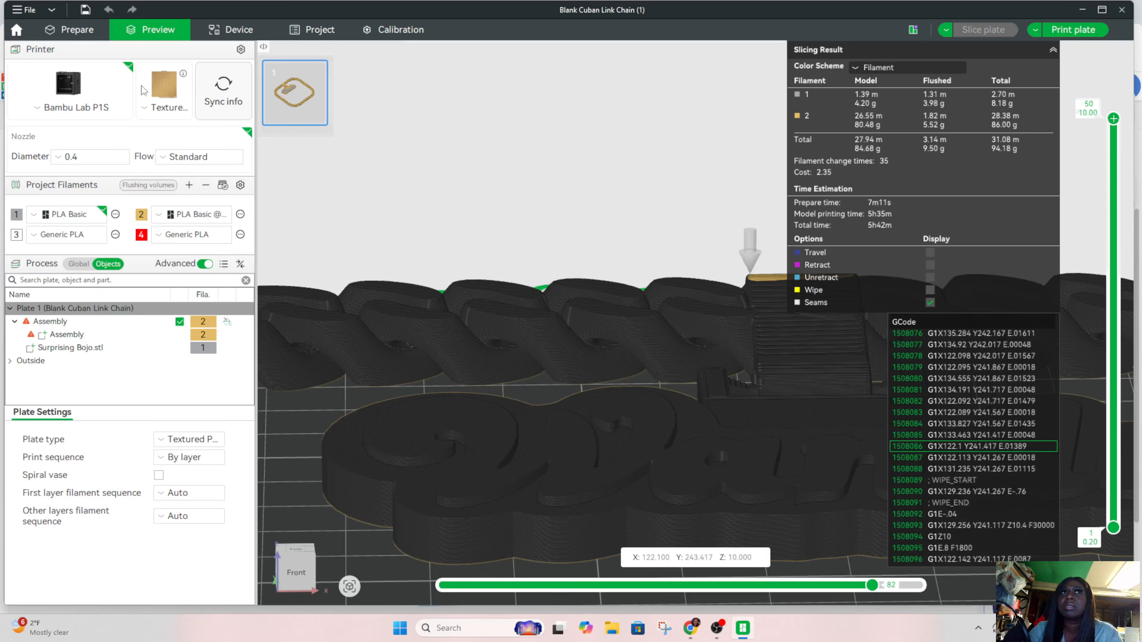
- Return to the model preparation view and check the merged chain and name plate from above and as a whole
{"action": "key", "text": "ctrl+Tab"}
{"action": "left_click_drag", "start_coordinate": [687, 269], "coordinate": [686, 296]}
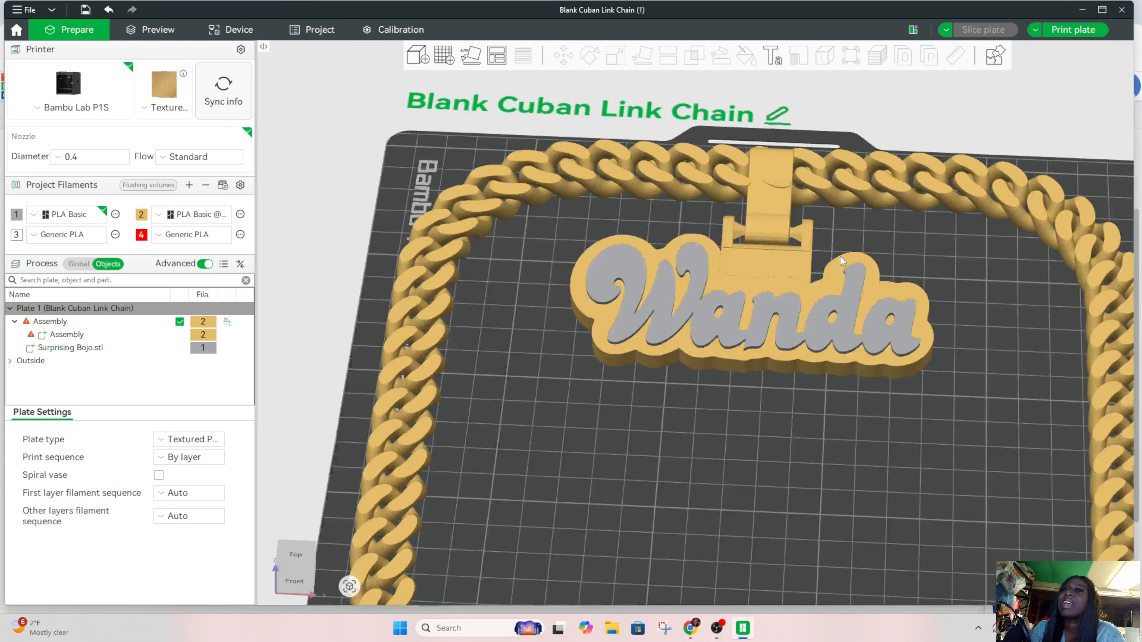
{"action": "key", "text": "1"}
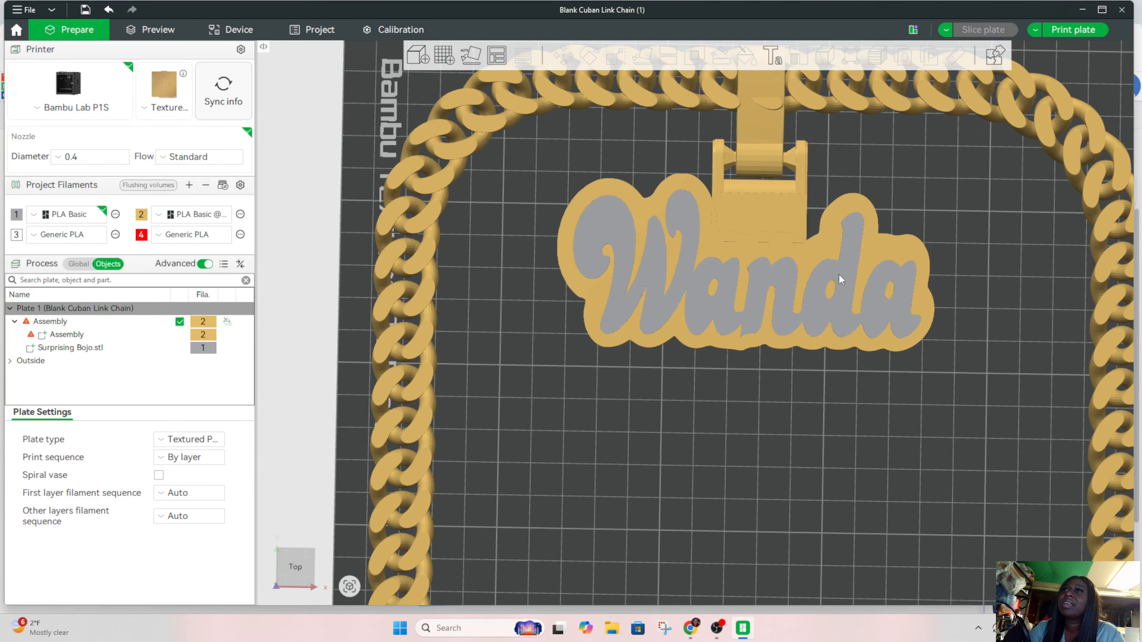
{"action": "key", "text": "0"}
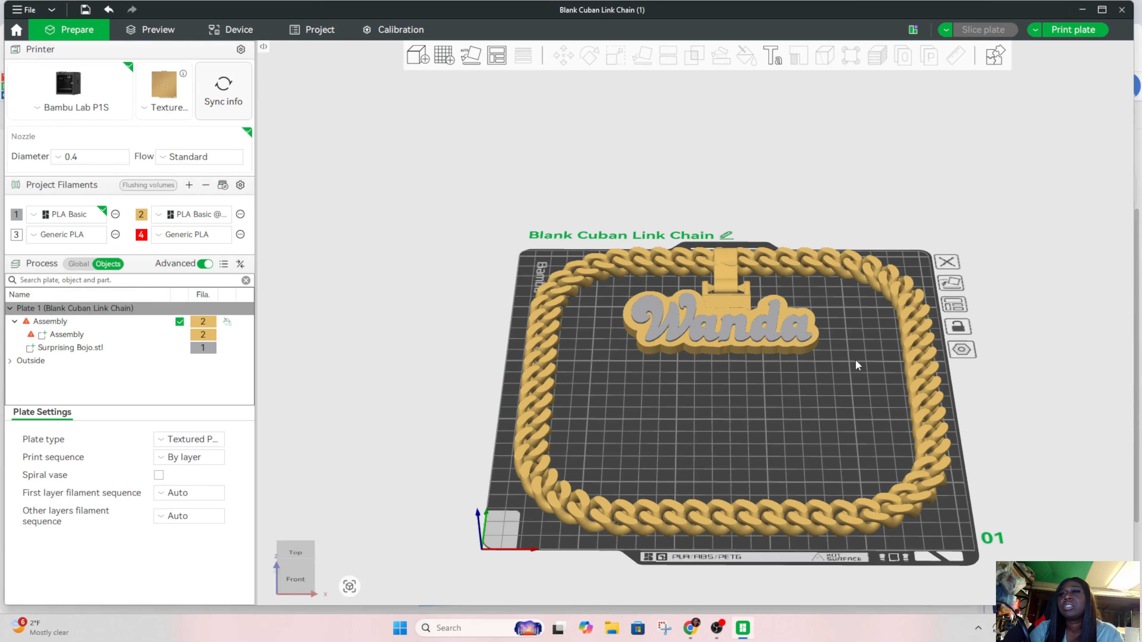
{"action": "left_click", "coordinate": [720, 322]}
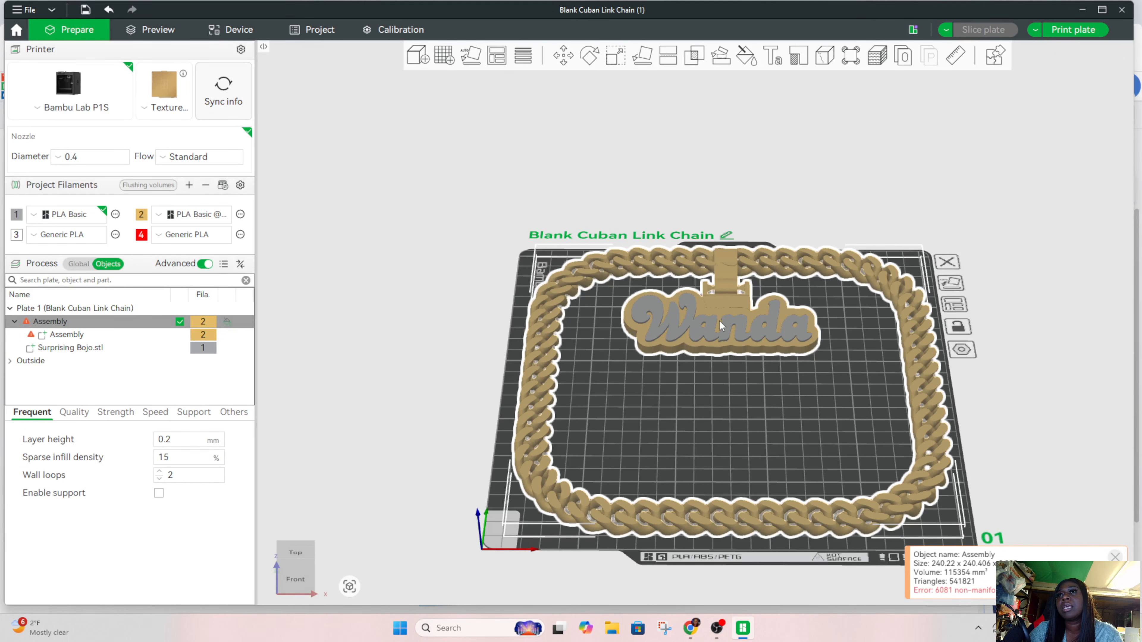
{"action": "key", "text": "Escape"}
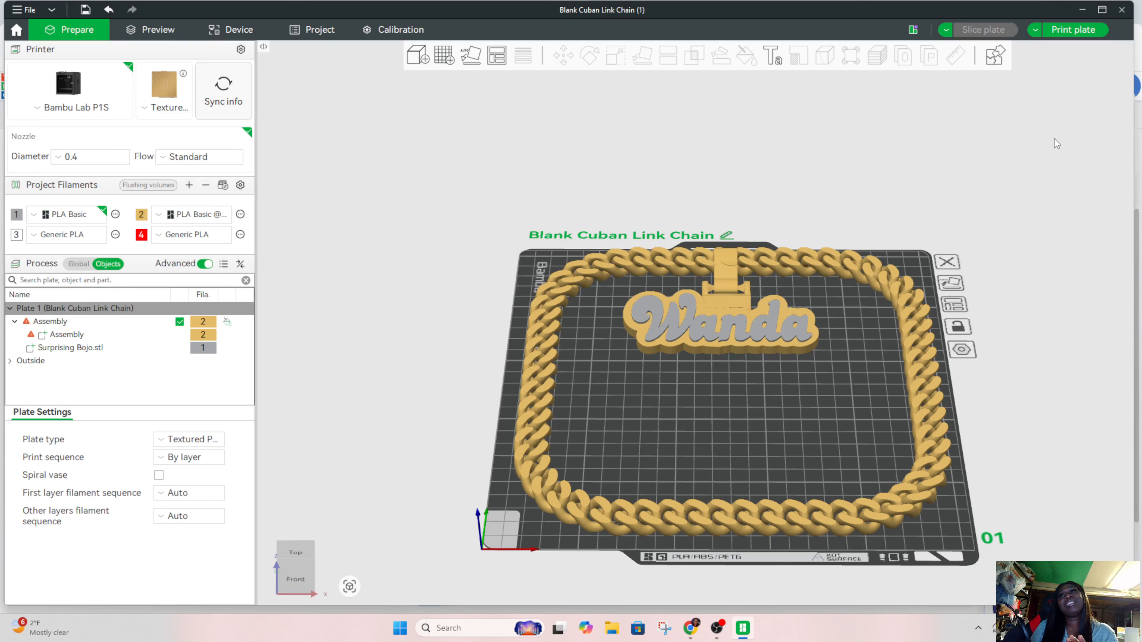
{"action": "scroll", "coordinate": [836, 192], "scroll_direction": "down", "scroll_amount": 1}
{"action": "scroll", "coordinate": [835, 193], "scroll_direction": "up", "scroll_amount": 2}
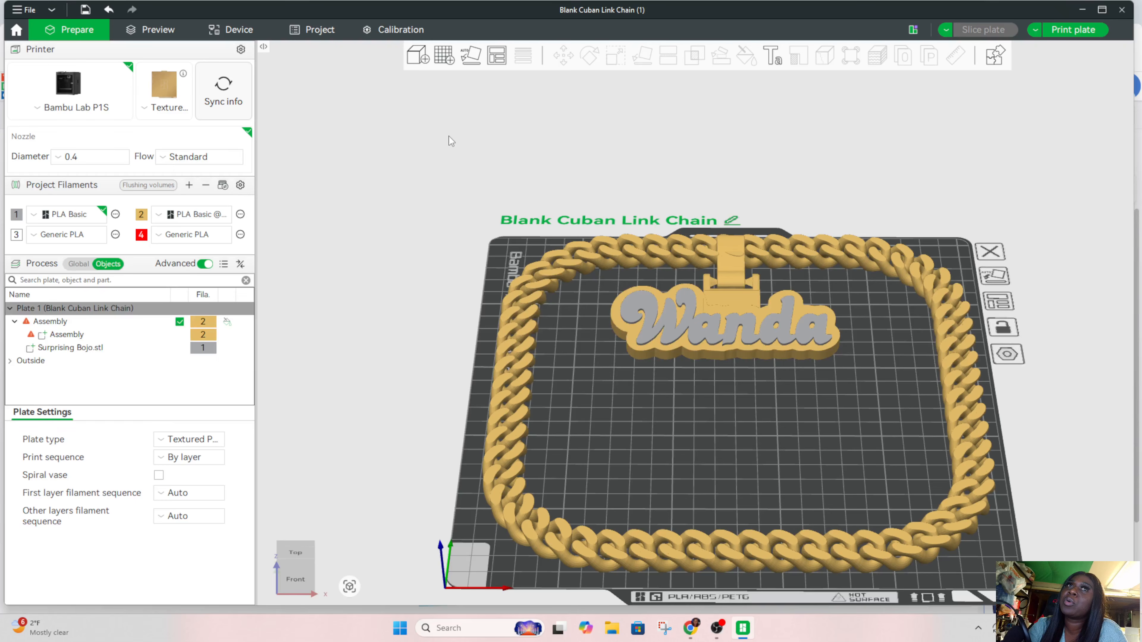
- Minimize the slicer and switch to the Perfection Creators Club Facebook group in the browser
{"action": "left_click", "coordinate": [1082, 10]}
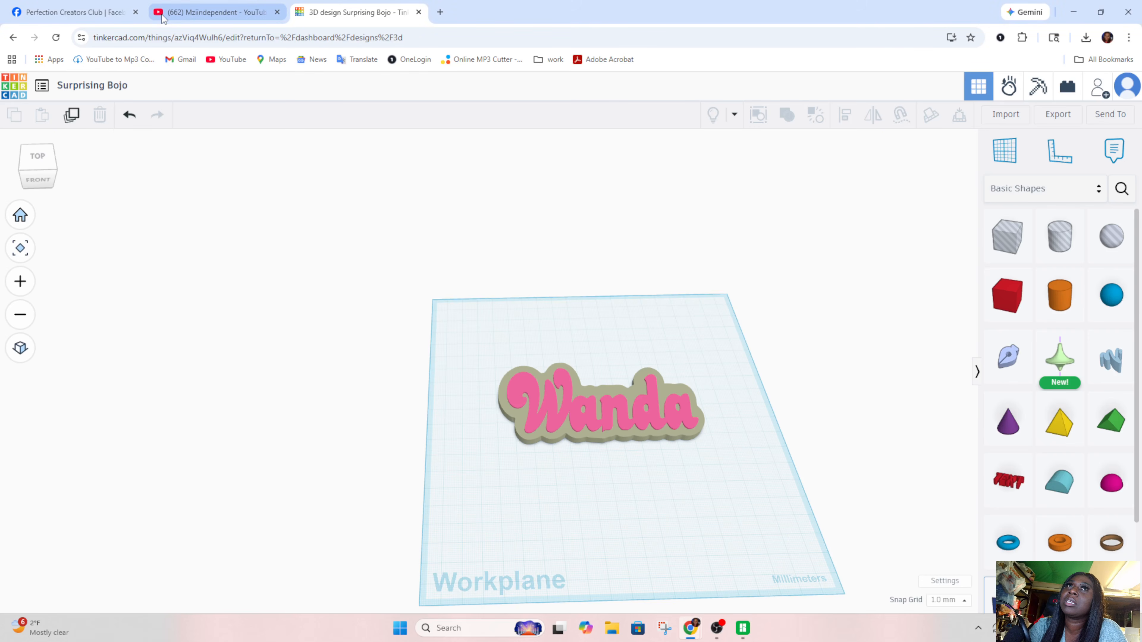
{"action": "left_click", "coordinate": [74, 12]}
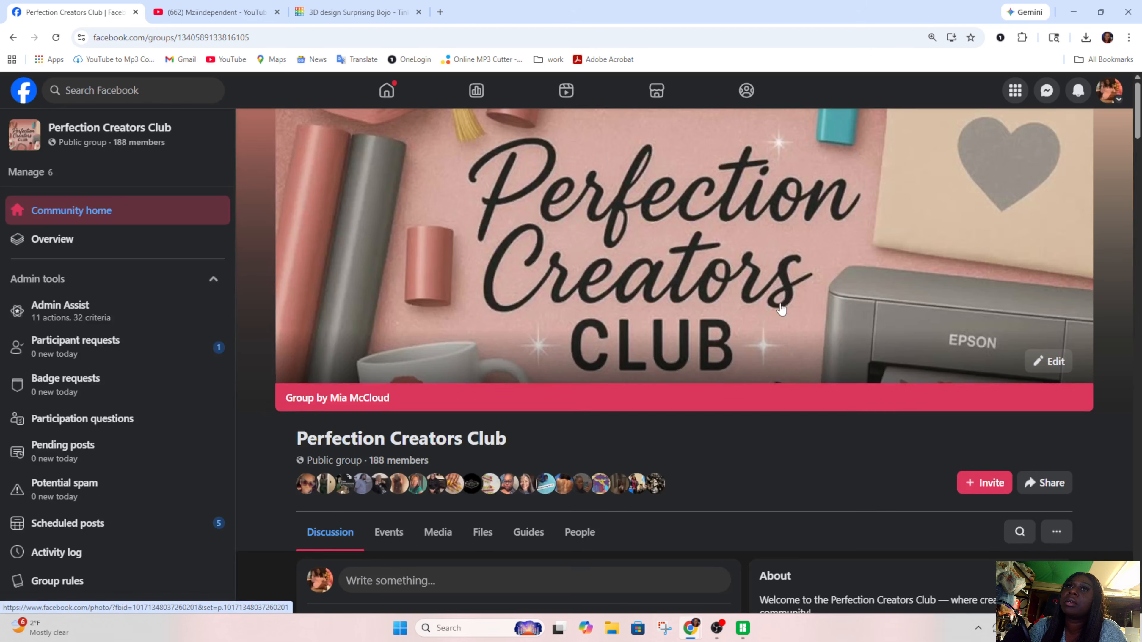